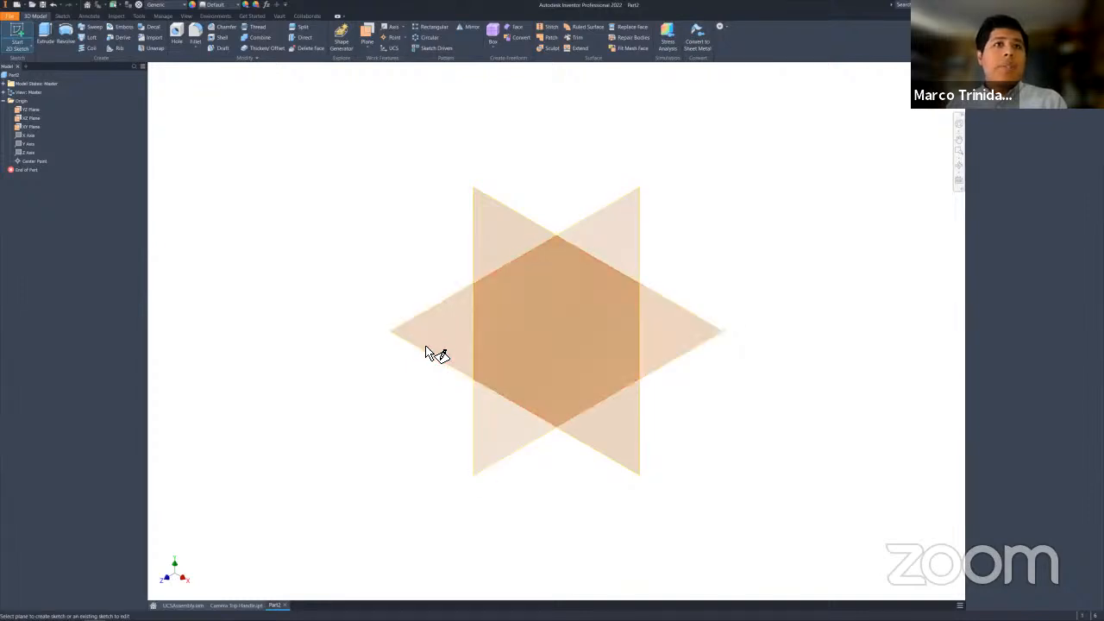
Sketch a 1 in by 1 in square on the XZ plane enclosing the origin and finish the sketch.
click(435, 357)
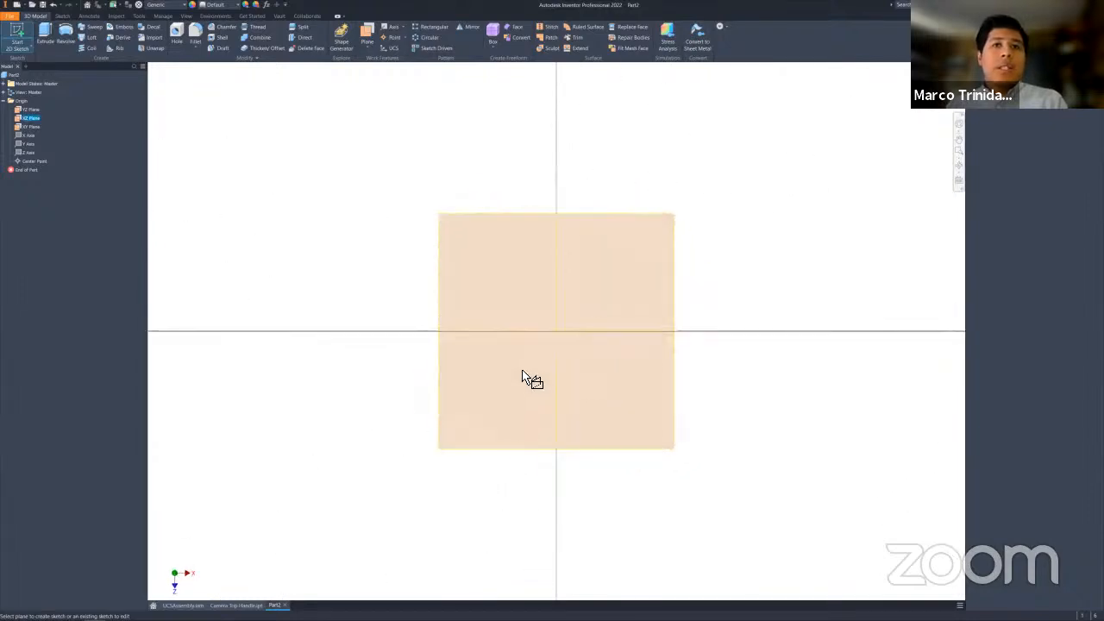
click(120, 36)
click(494, 386)
text(1)
key(Tab)
text(1)
key(Return)
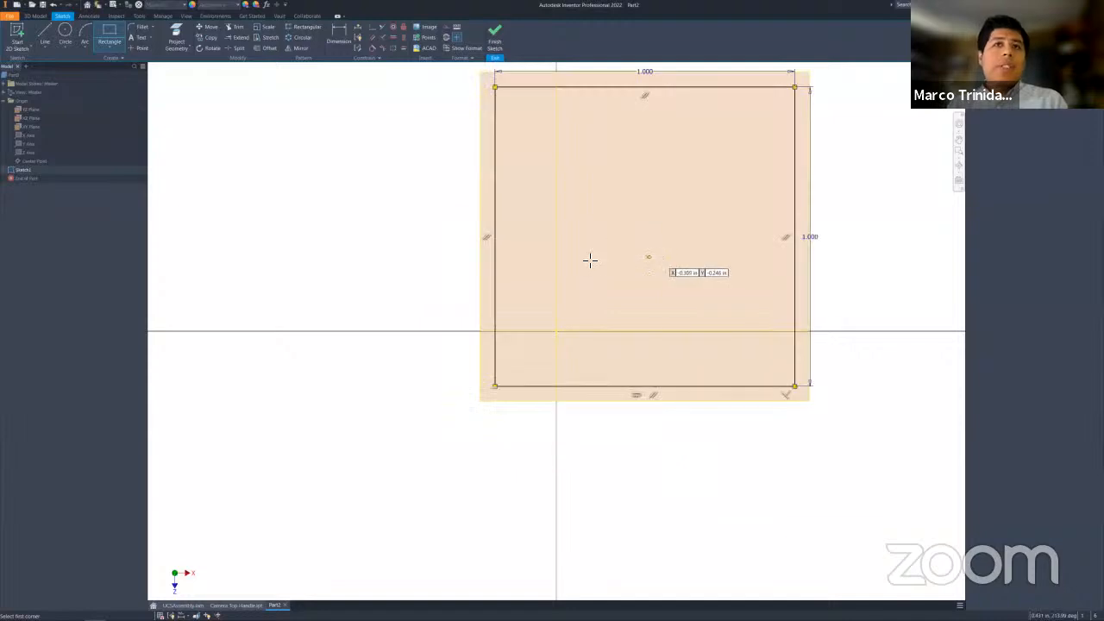
right_click(616, 174)
click(637, 172)
click(493, 38)
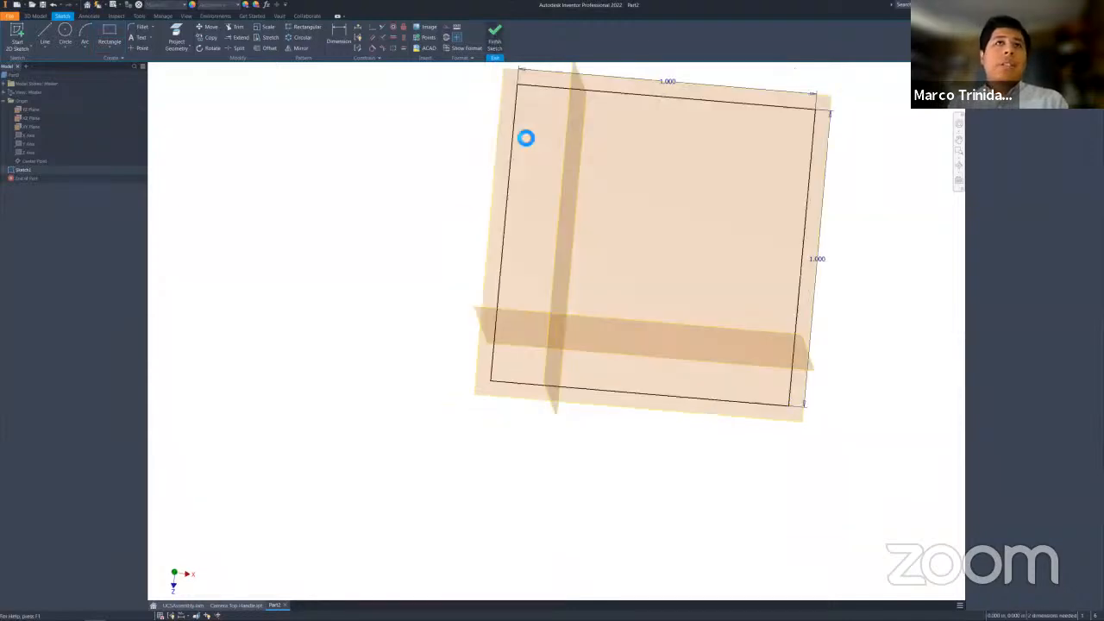
Extrude the square upward 1 in to make a solid cube.
key(e)
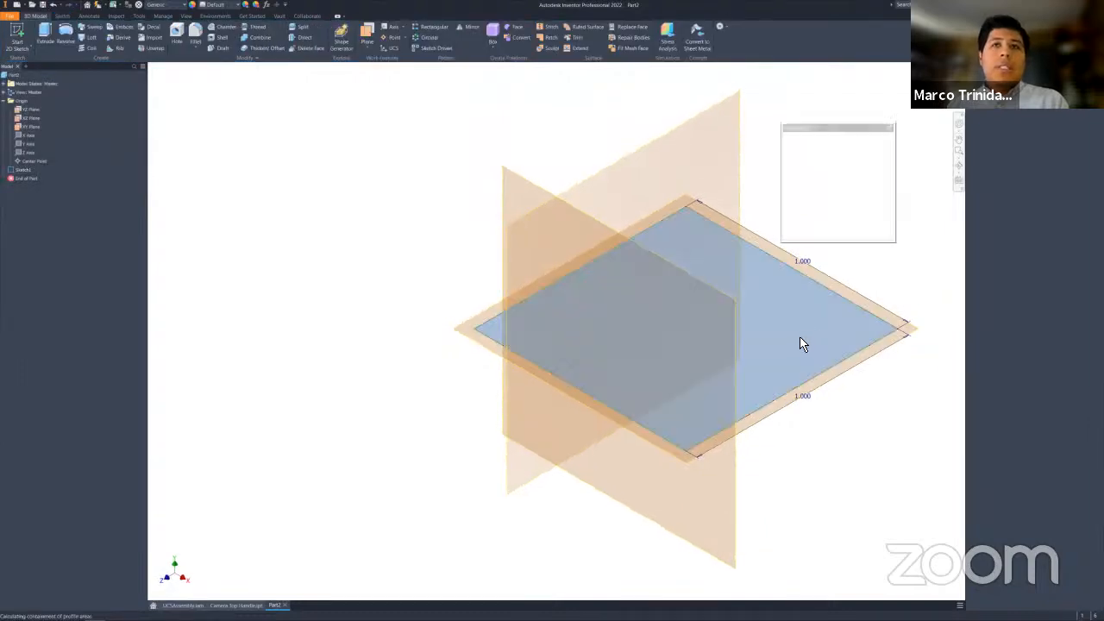
click(799, 233)
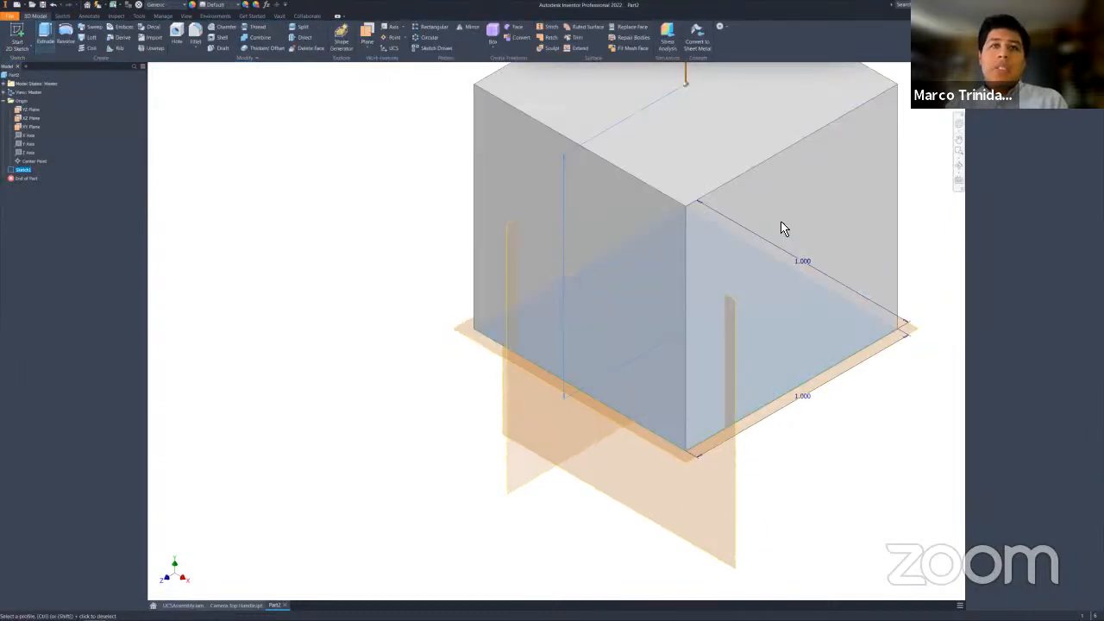
middle_drag(634, 261, 459, 275)
Place a UCS freely beside the cube's lower edge, at about X 0.74, Y -0.234, Z -0.506 in, keeping the default orientation.
click(388, 49)
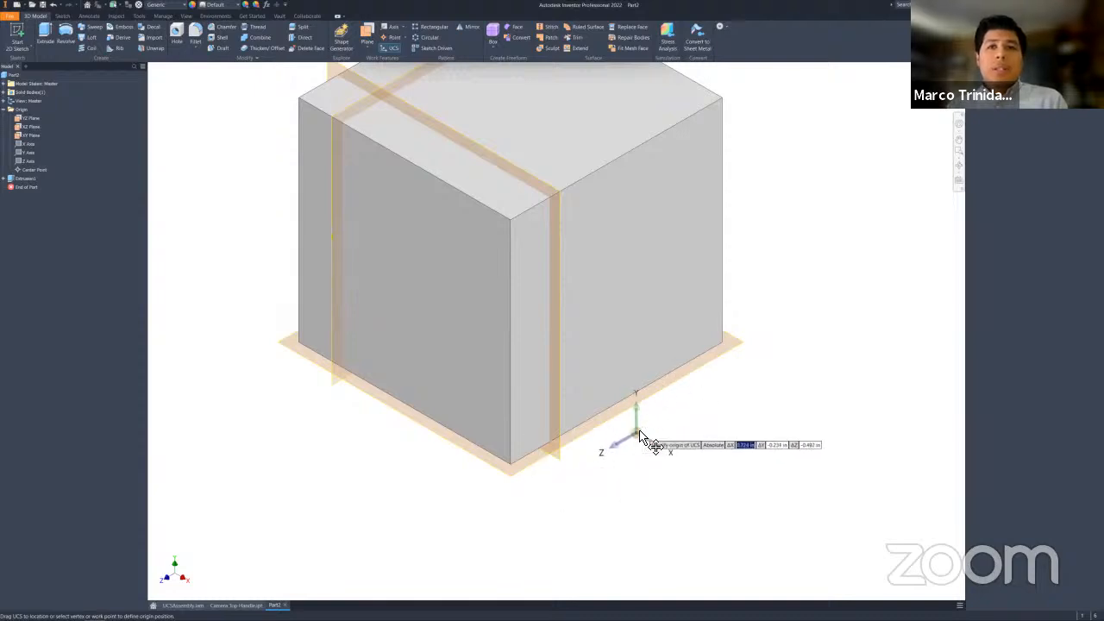
click(645, 432)
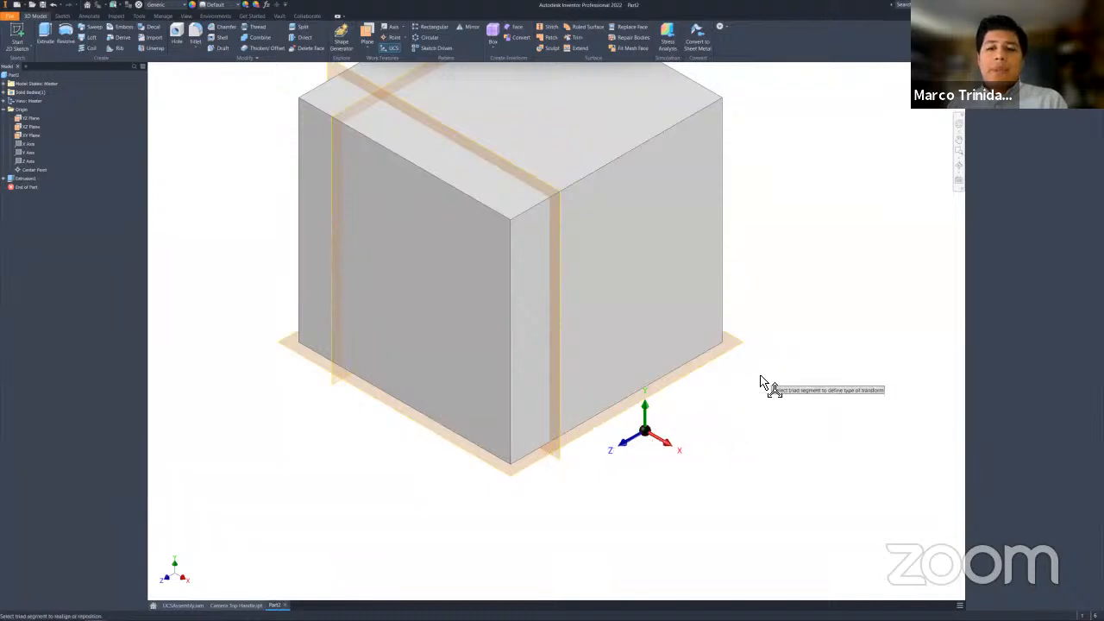
key(Return)
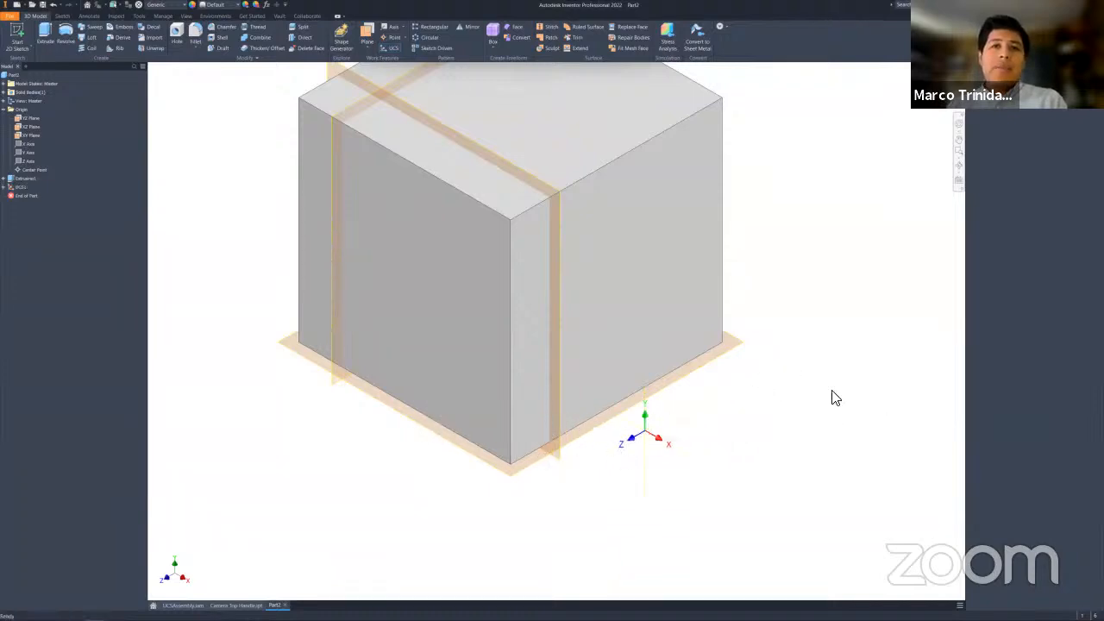
drag(691, 403, 598, 473)
click(645, 433)
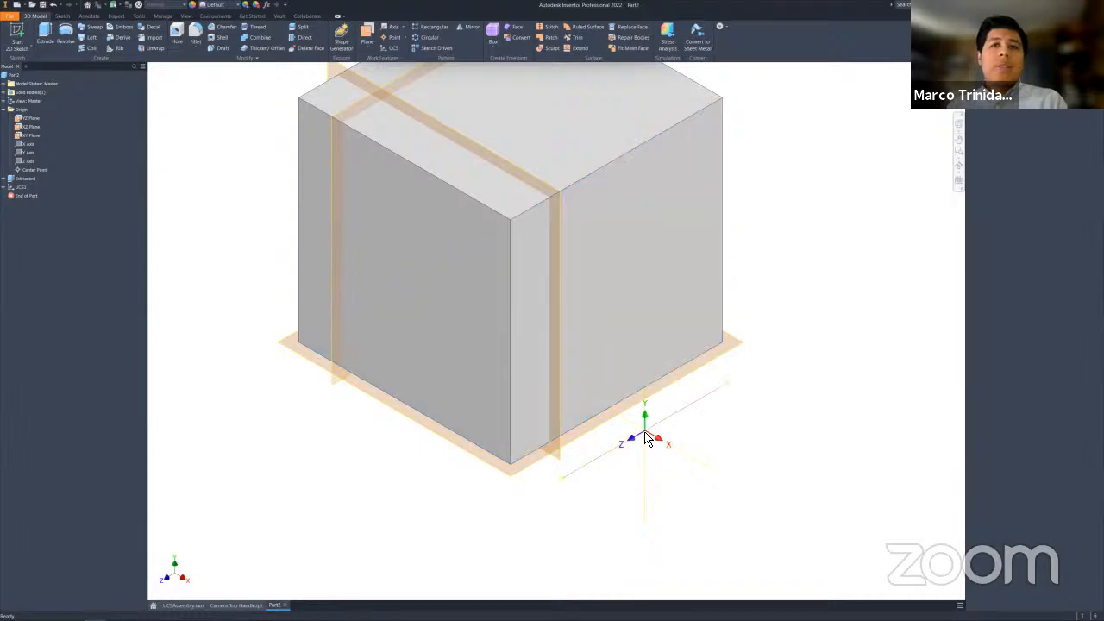
Set the three position parameters d4, d5 and d6 of UCS1 to 0 in, moving it onto the part origin.
click(265, 5)
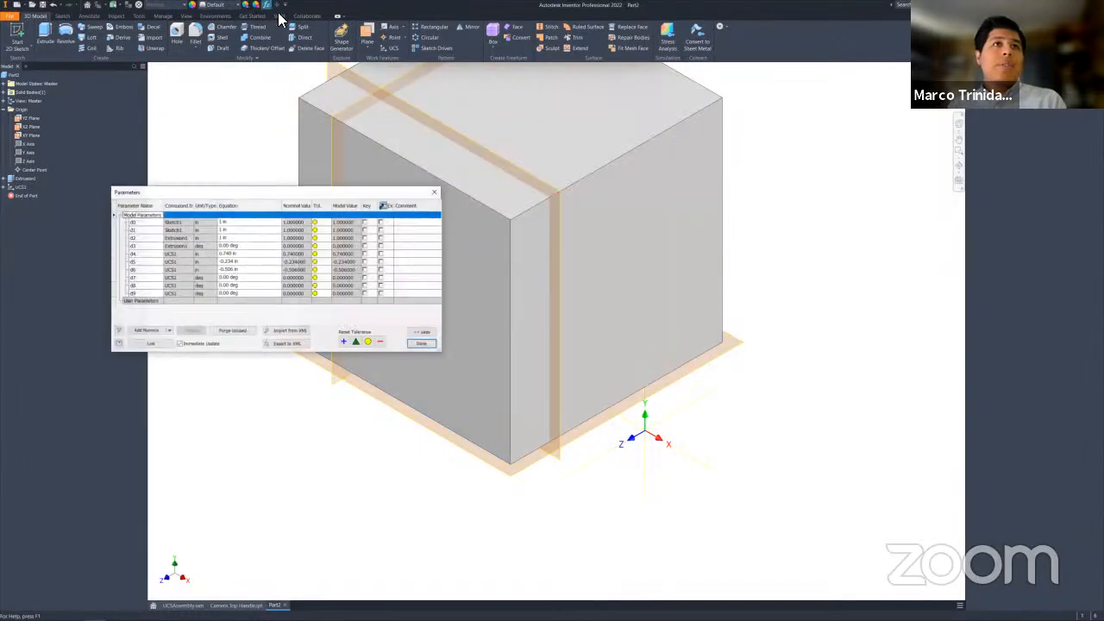
click(227, 253)
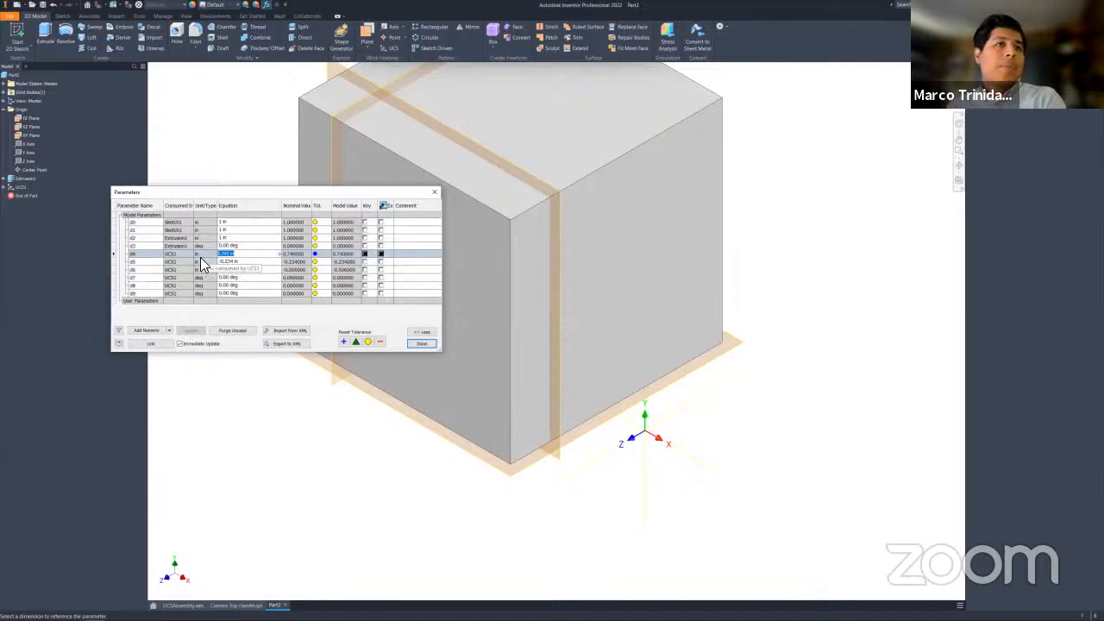
text(0)
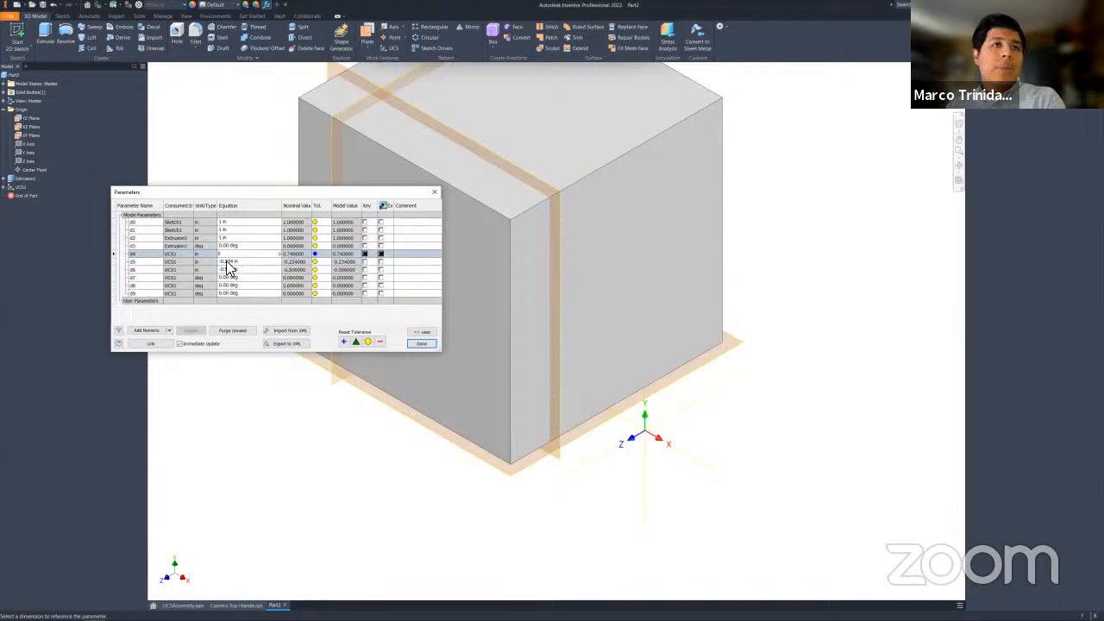
click(228, 261)
click(228, 271)
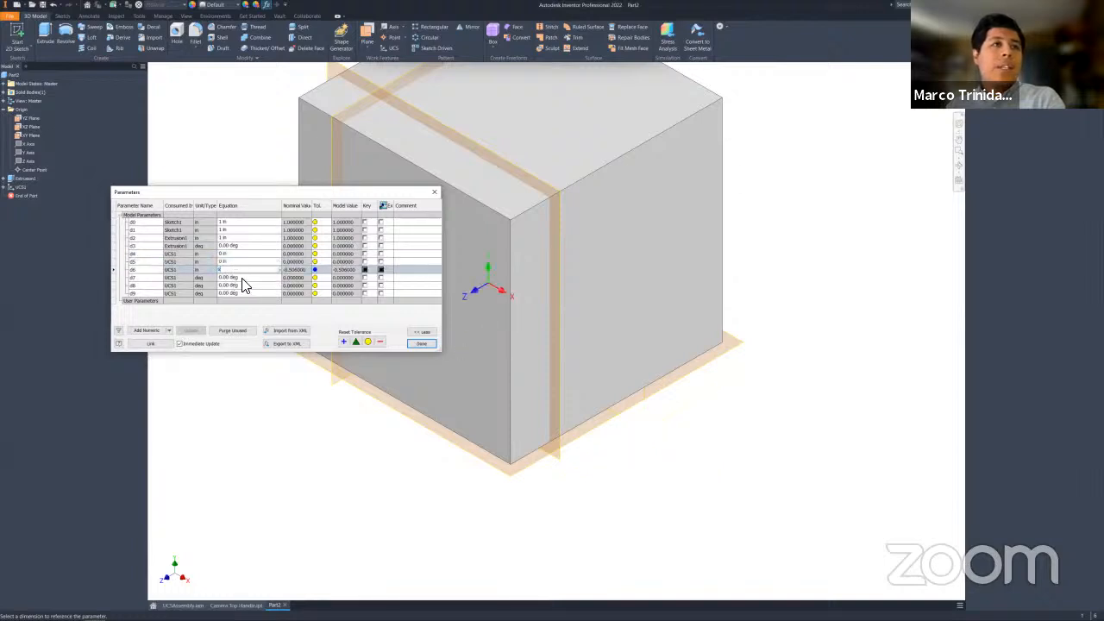
text(0)
key(Return)
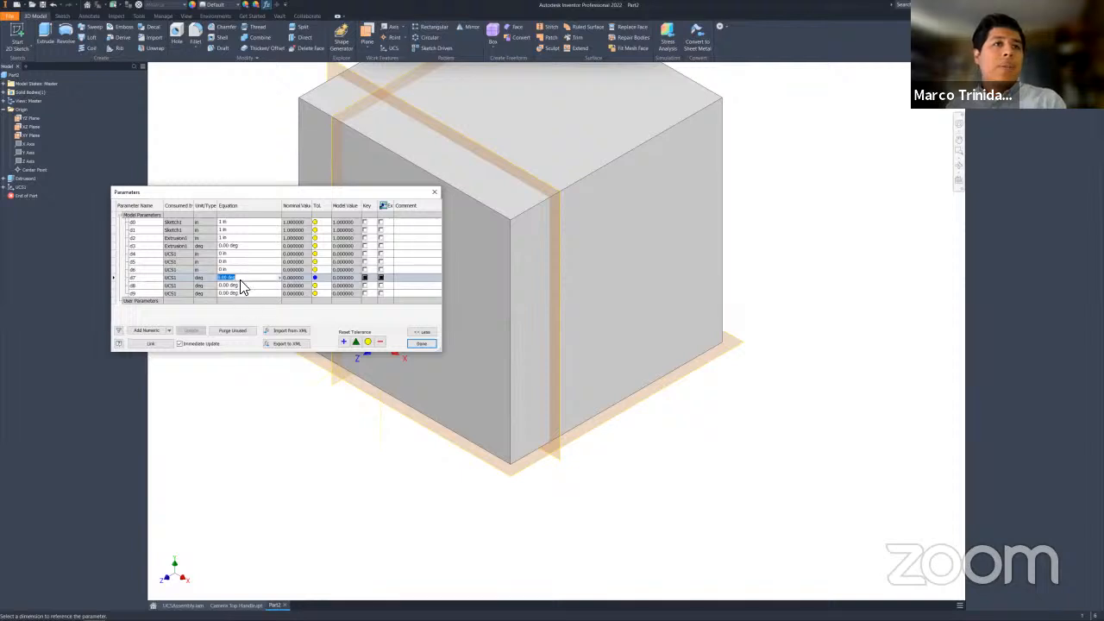
click(435, 193)
middle_drag(390, 445, 461, 468)
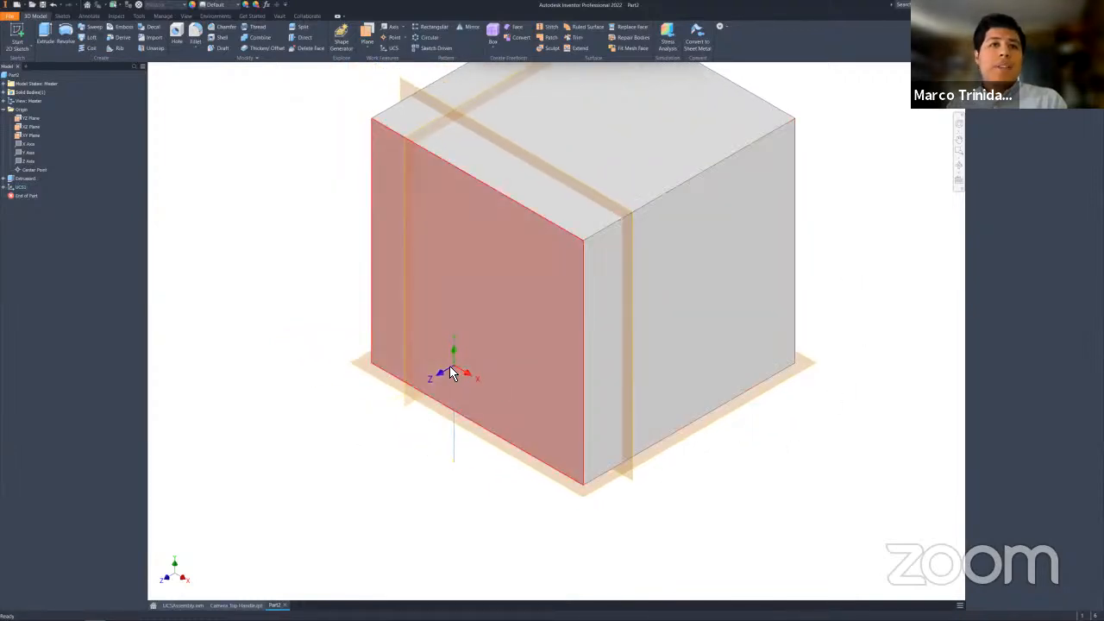
Create a second UCS on the cube's nearest bottom corner, with X along the bottom edge of the X-facing side and Y up the vertical edge.
double_click(6, 192)
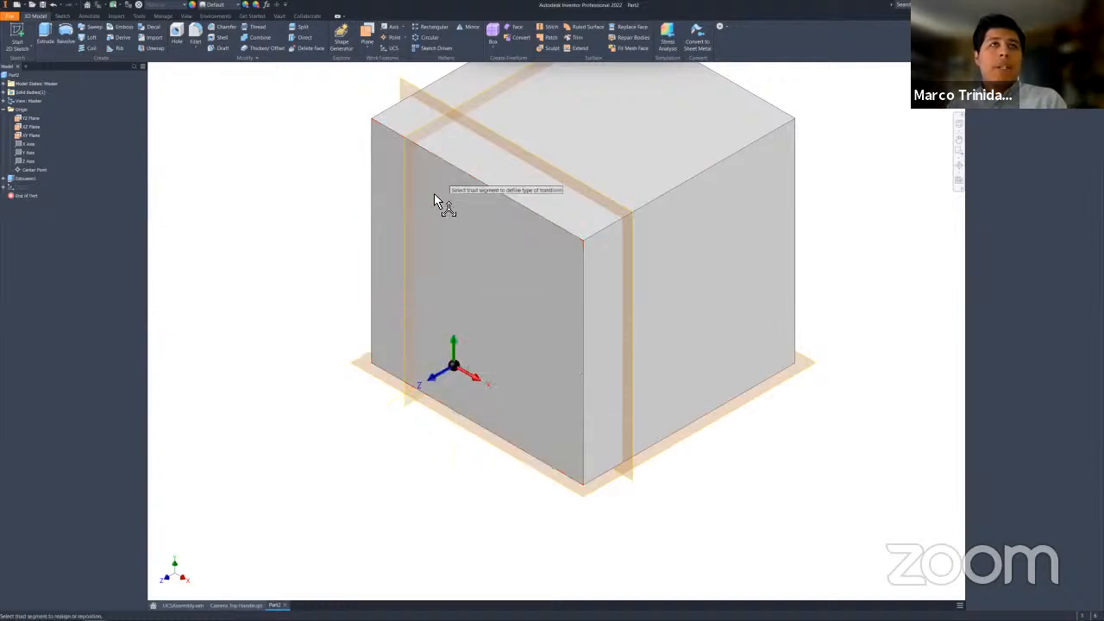
key(Escape)
click(390, 50)
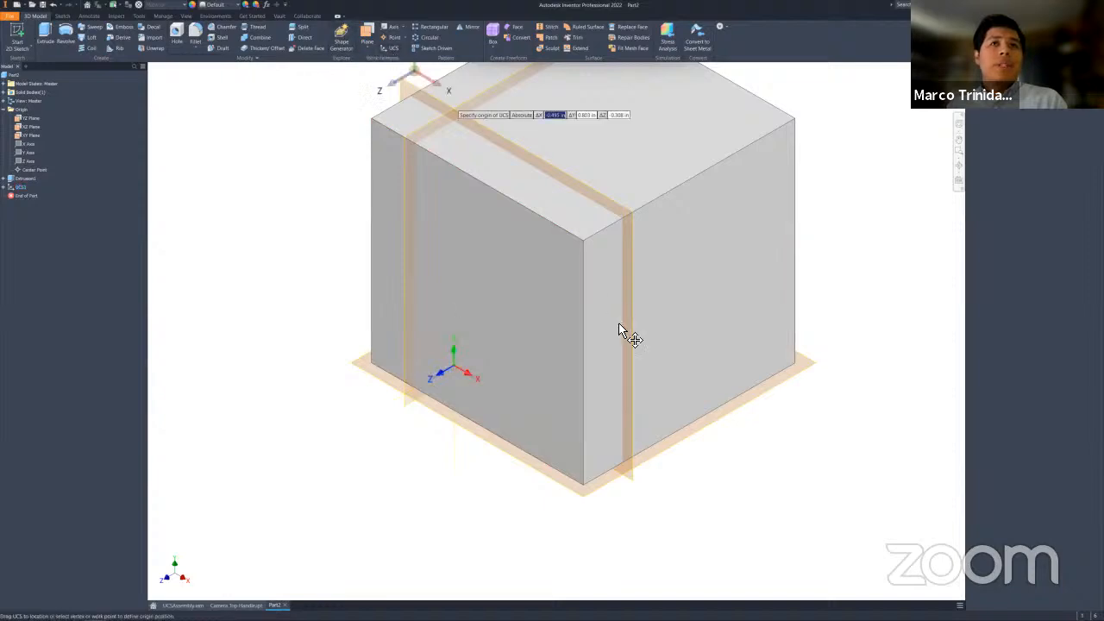
click(583, 488)
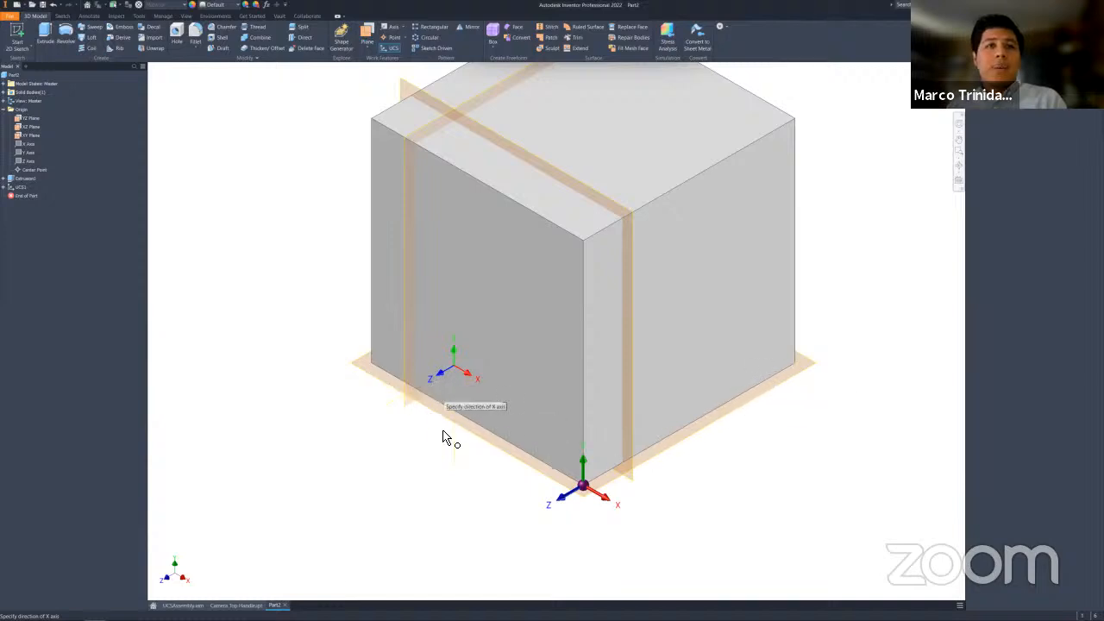
click(796, 369)
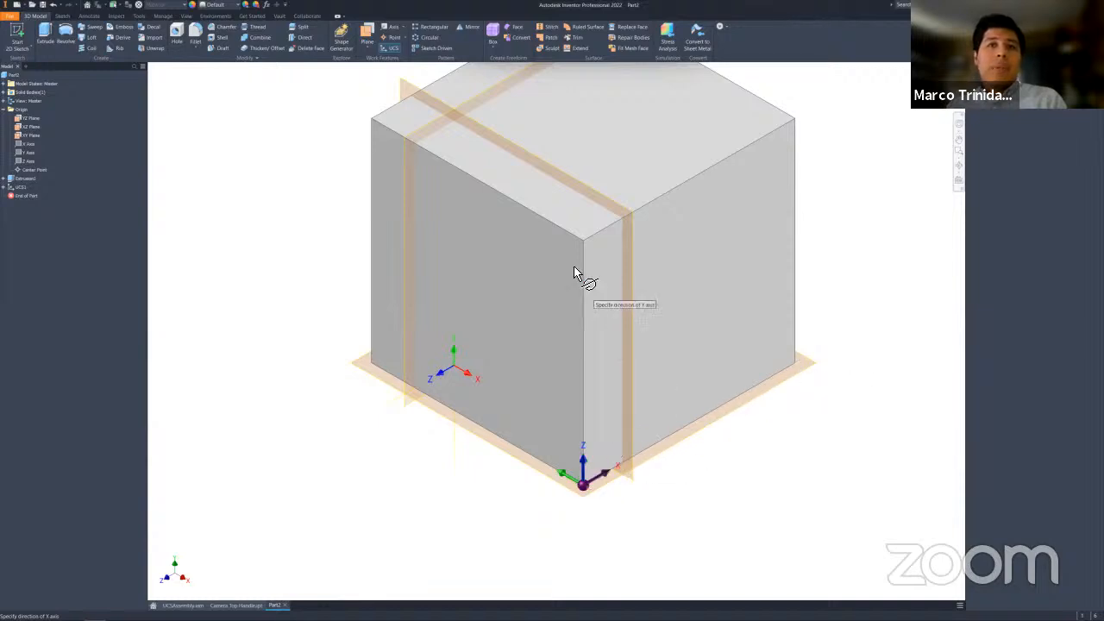
click(585, 243)
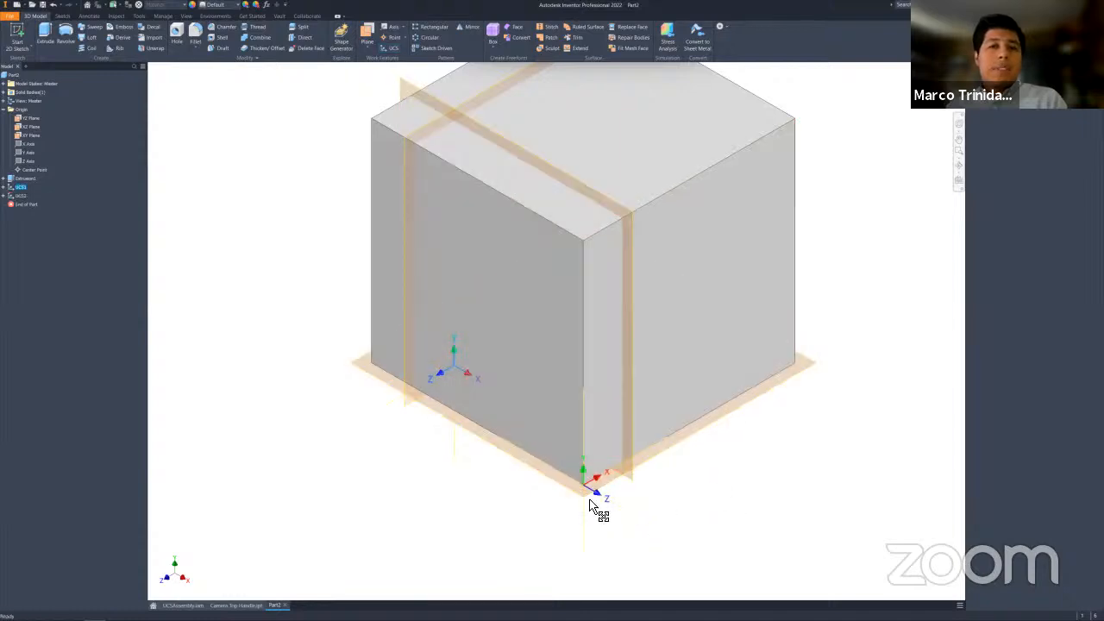
Review the position and angle parameters of UCS2 in the part's parameter table.
click(267, 6)
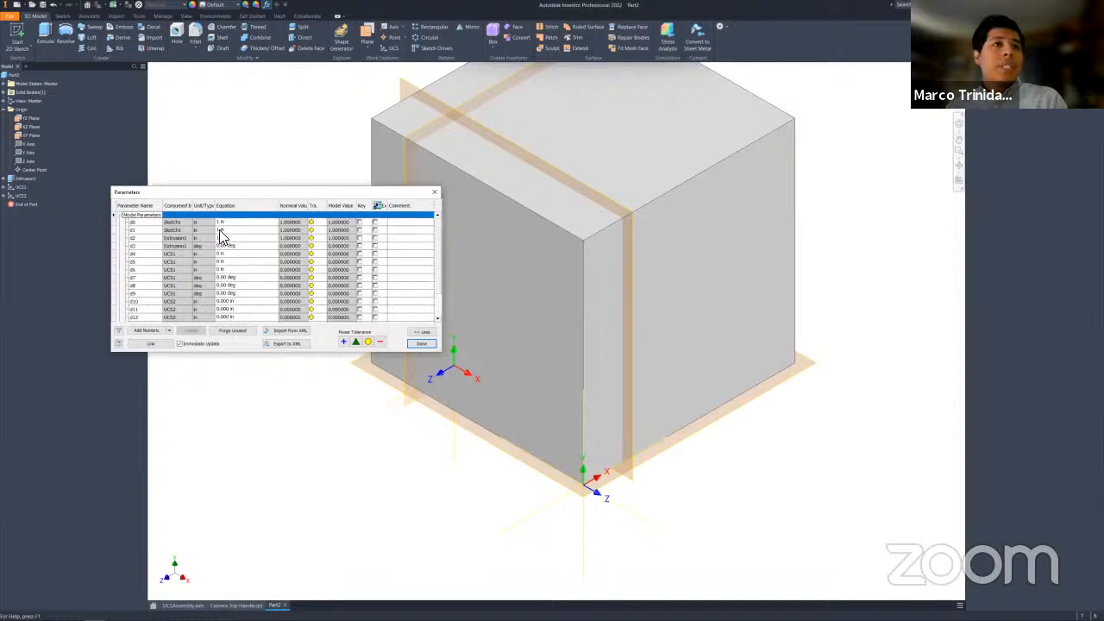
scroll(230, 276, down, 1)
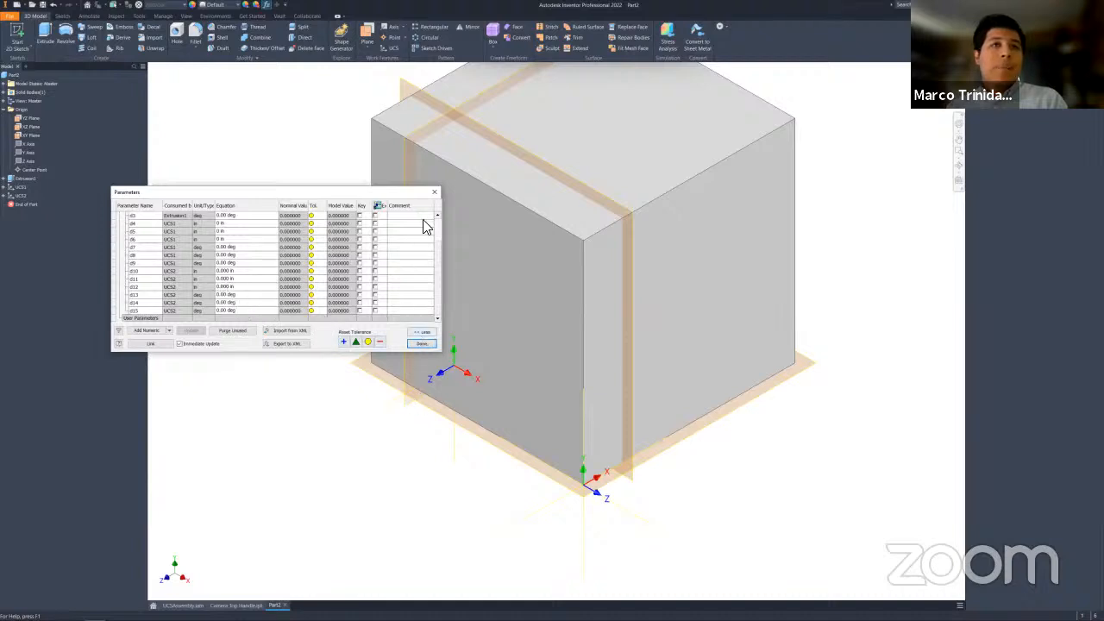
click(434, 193)
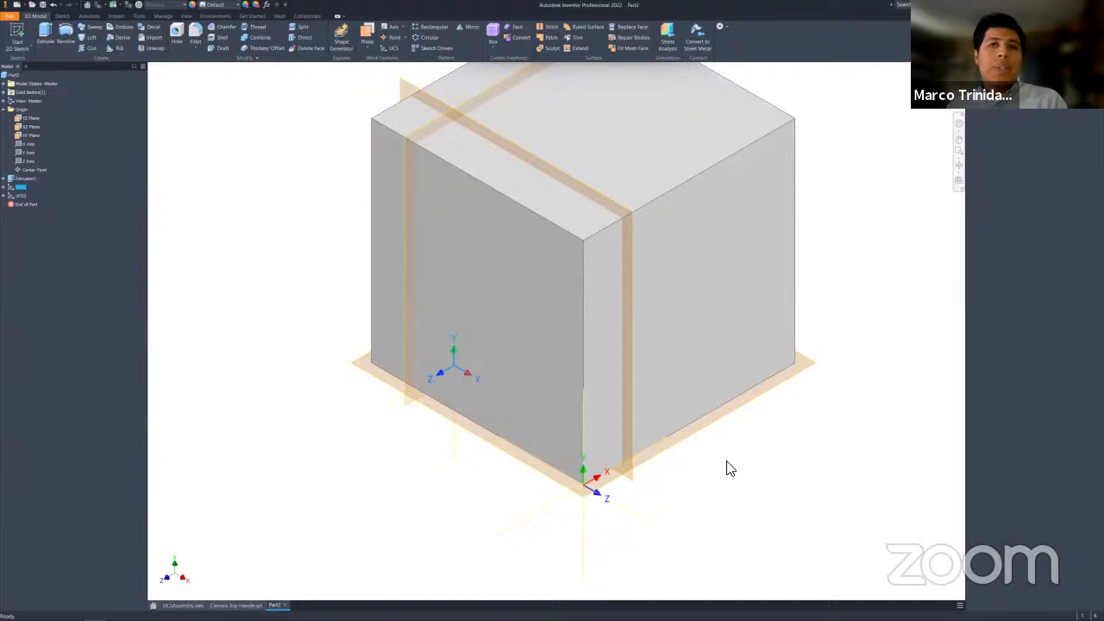
Examine the contents of both UCS features, highlighting all of UCS2's planes, axes and center point around the cube corner.
scroll(727, 463, down, 5)
scroll(658, 460, up, 6)
scroll(631, 457, down, 4)
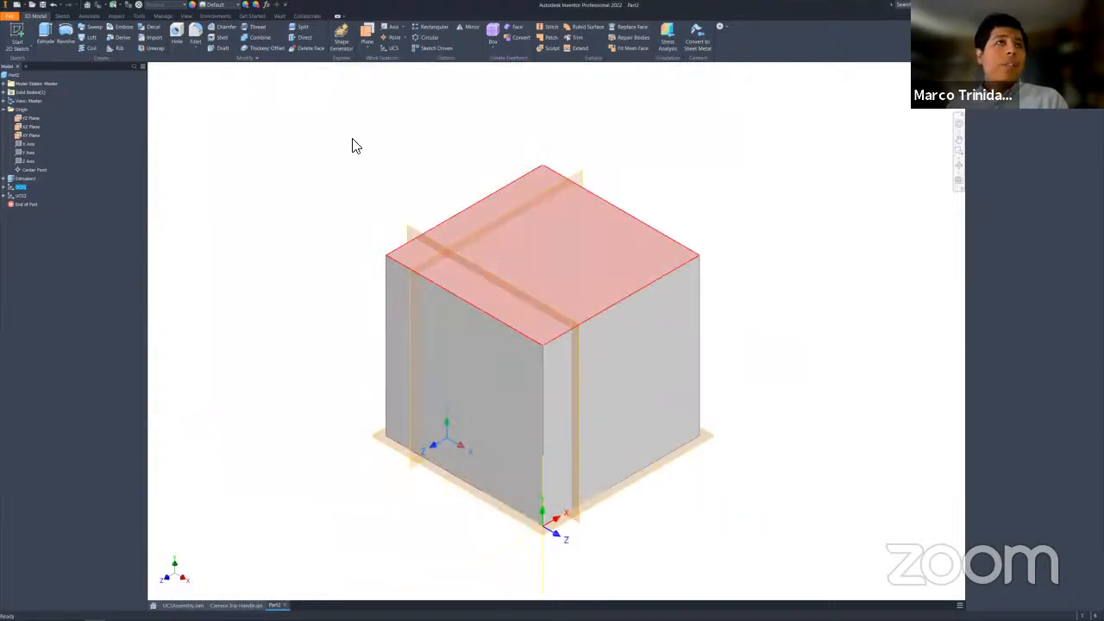
click(4, 196)
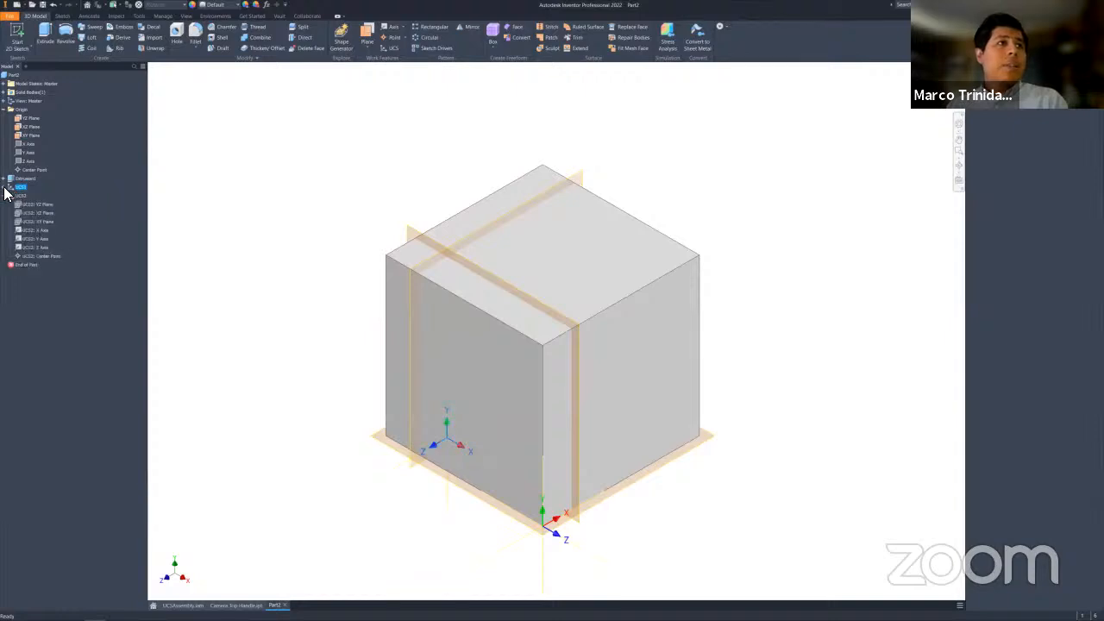
click(5, 188)
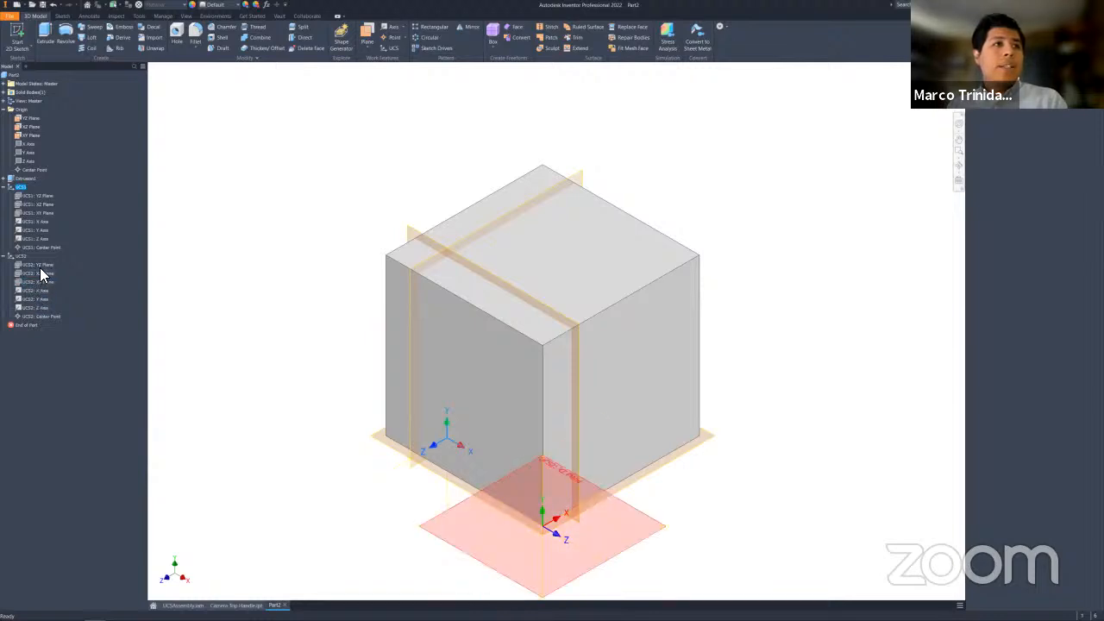
click(39, 266)
click(41, 316)
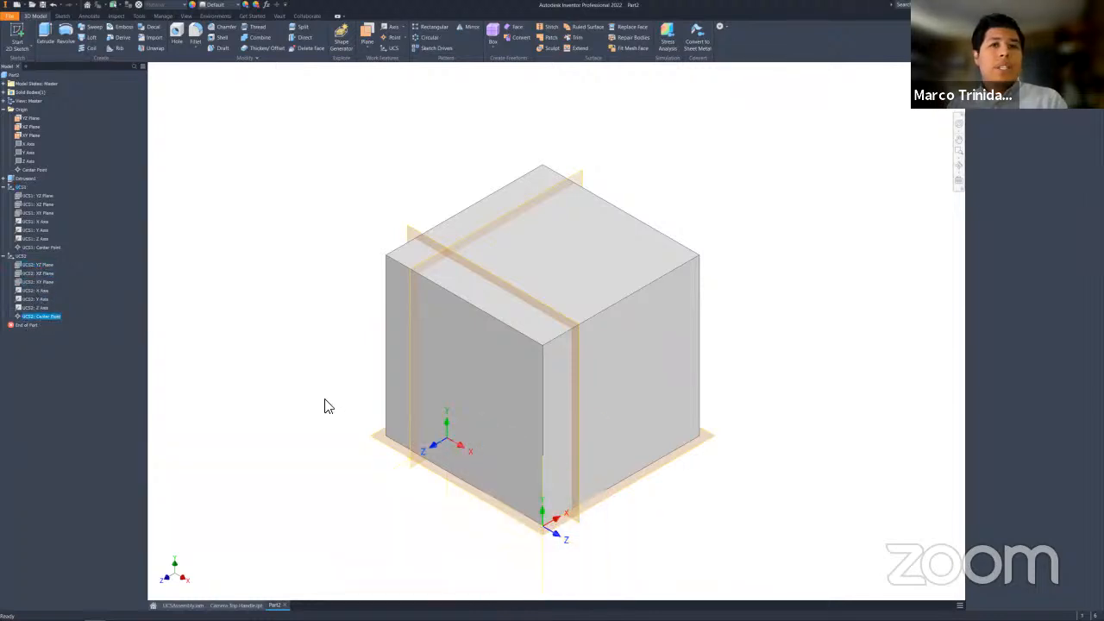
shift+click(37, 267)
middle_drag(768, 440, 783, 342)
scroll(565, 431, down, 1)
scroll(564, 431, up, 2)
scroll(564, 431, up, 3)
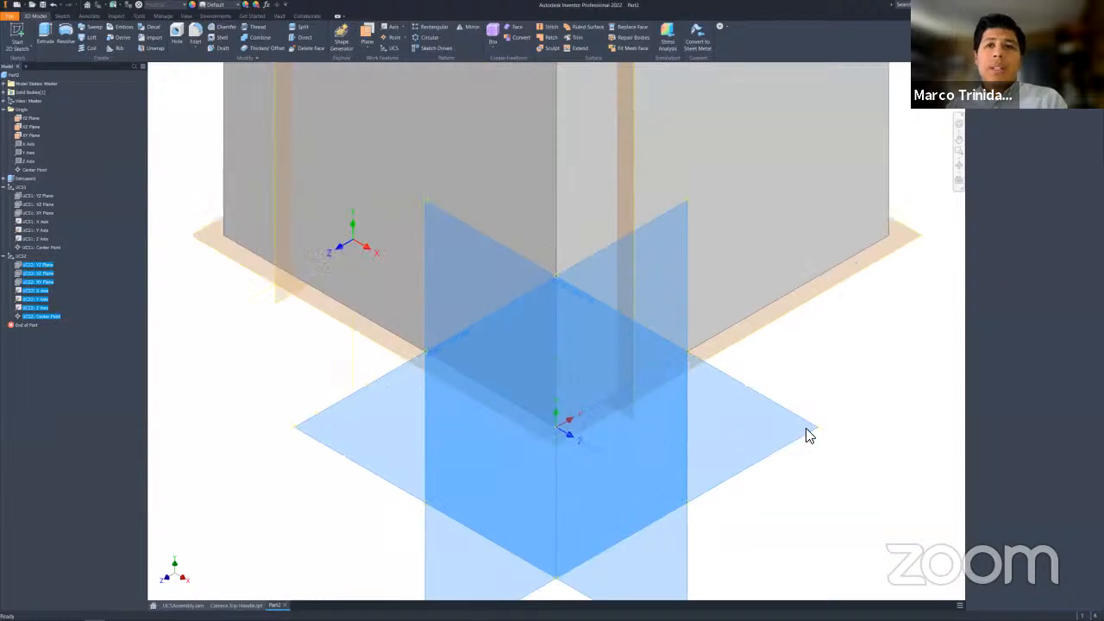
scroll(802, 427, down, 3)
middle_drag(858, 407, 717, 412)
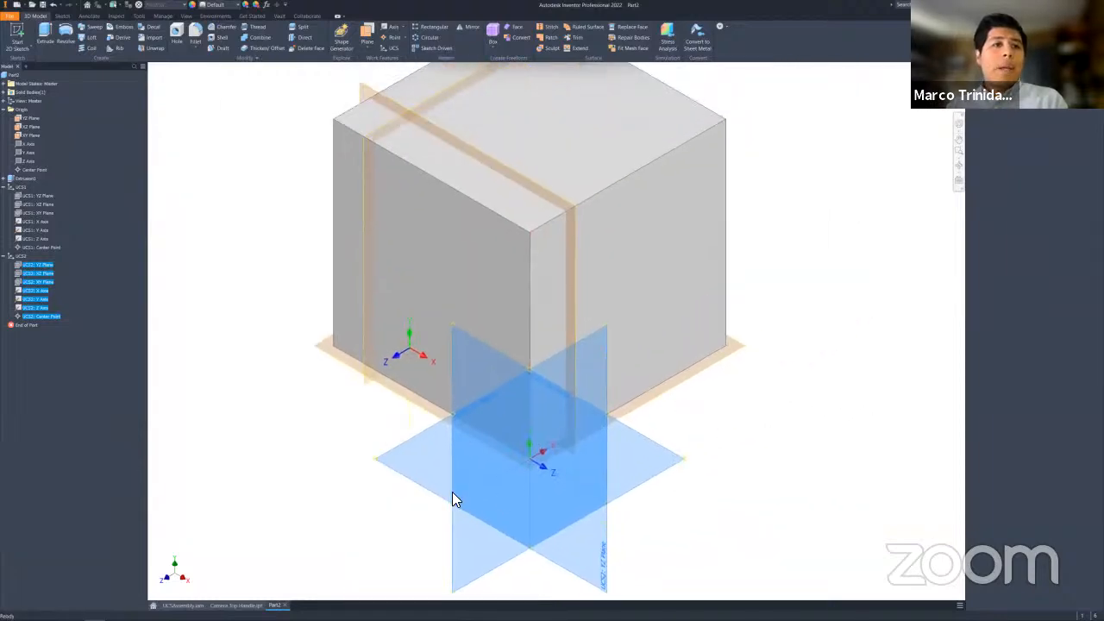
click(293, 520)
Switch to Camera Top Handle.ipt and start a new sketch on the handle's slanted outer face containing the rectangular opening.
click(237, 605)
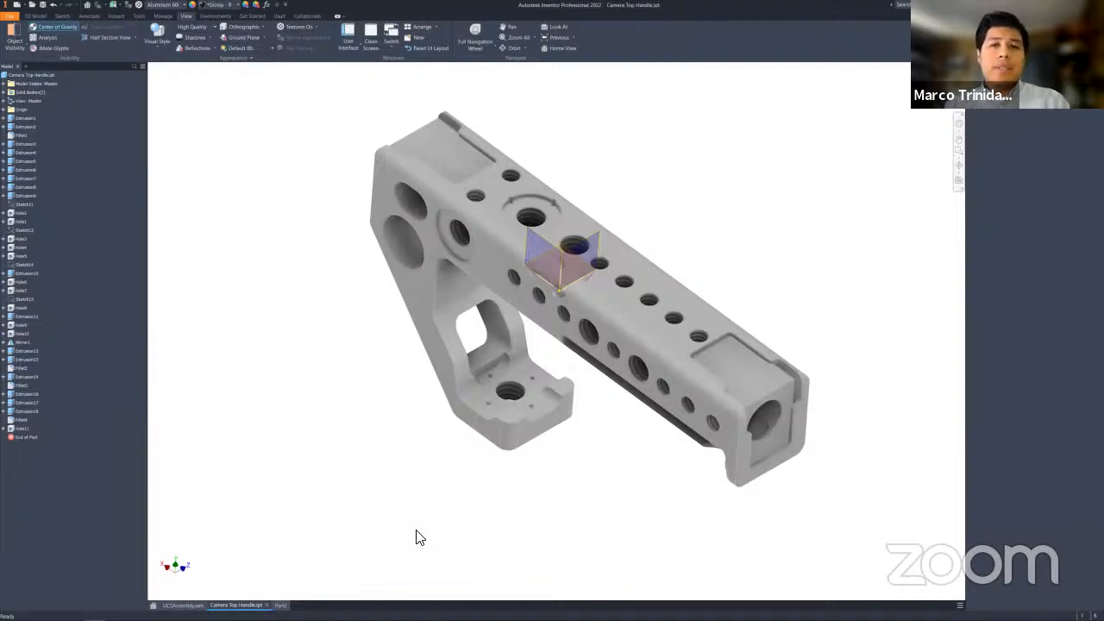
middle_drag(535, 377, 638, 332)
click(379, 350)
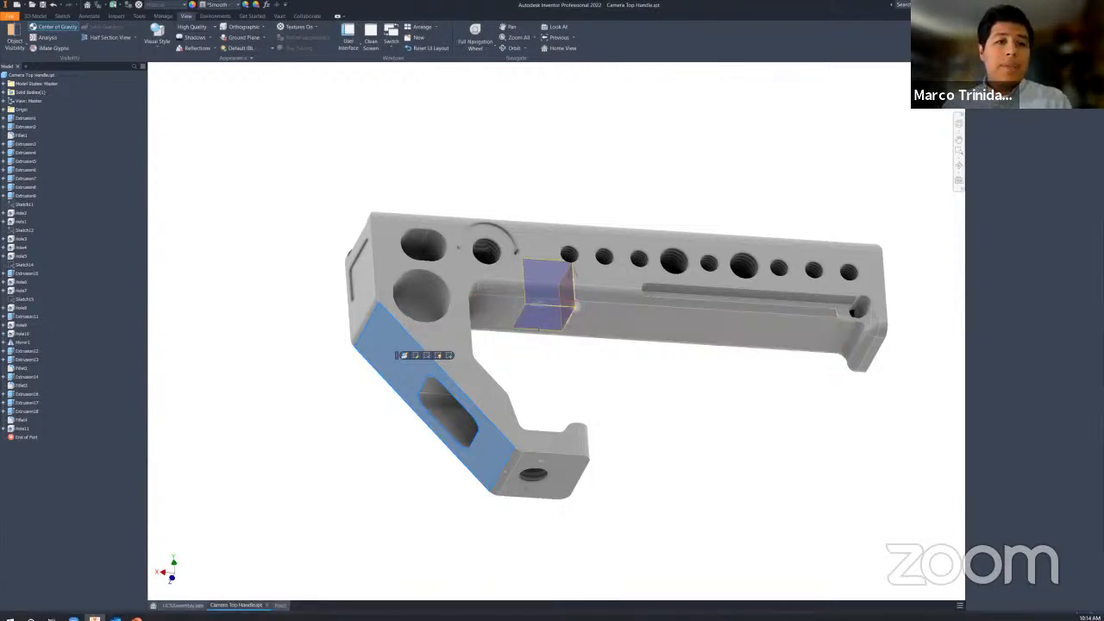
shift+middle_drag(505, 358, 495, 324)
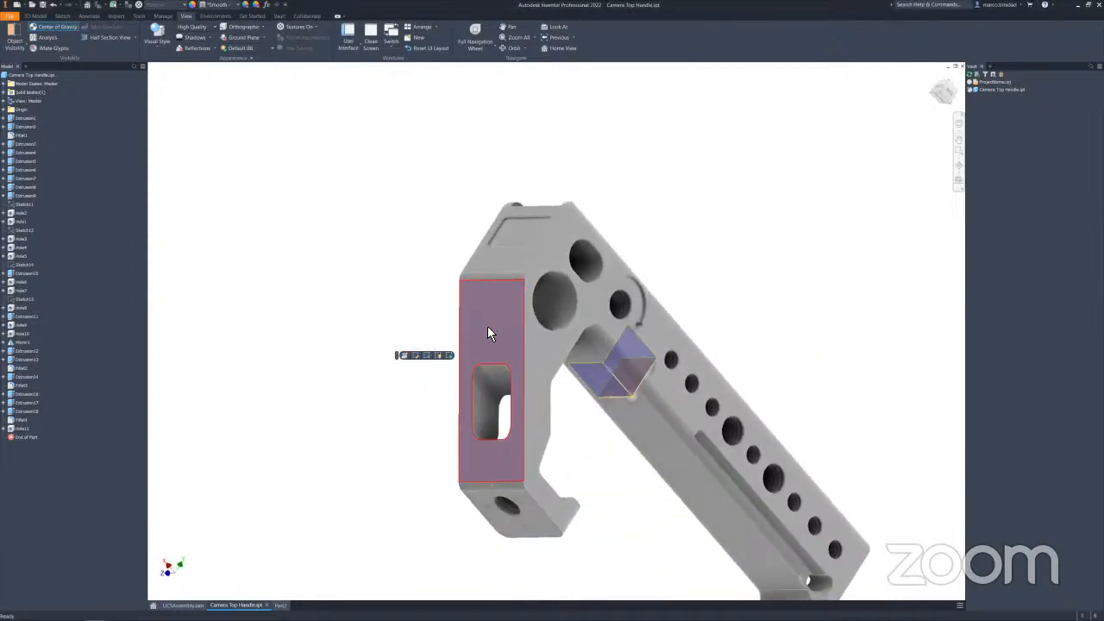
click(499, 329)
shift+middle_drag(717, 276, 739, 301)
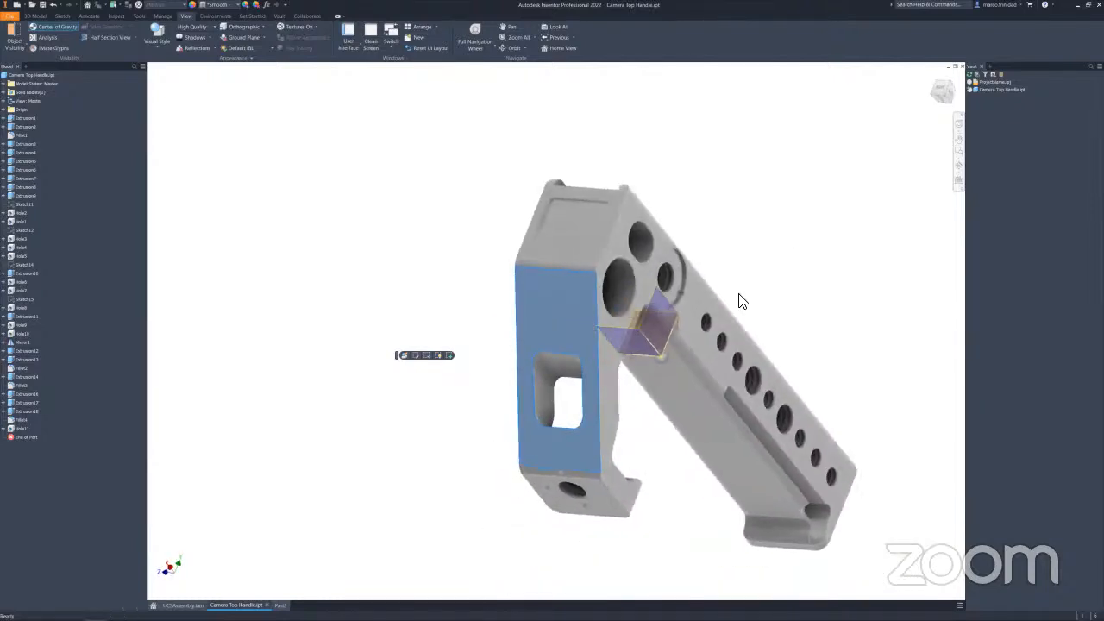
right_click(577, 305)
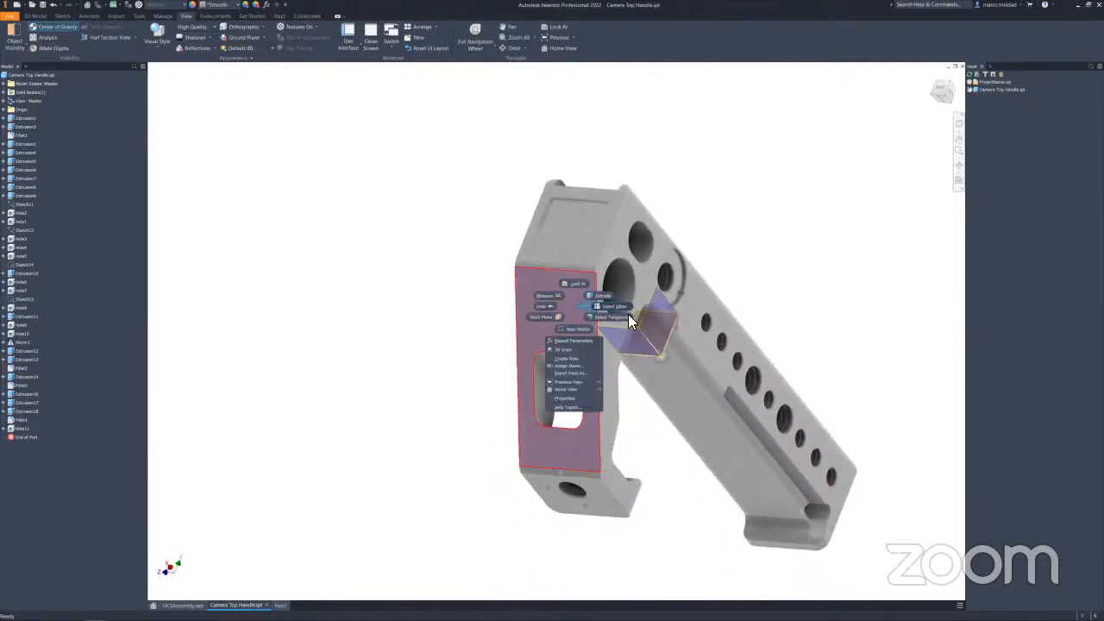
click(577, 331)
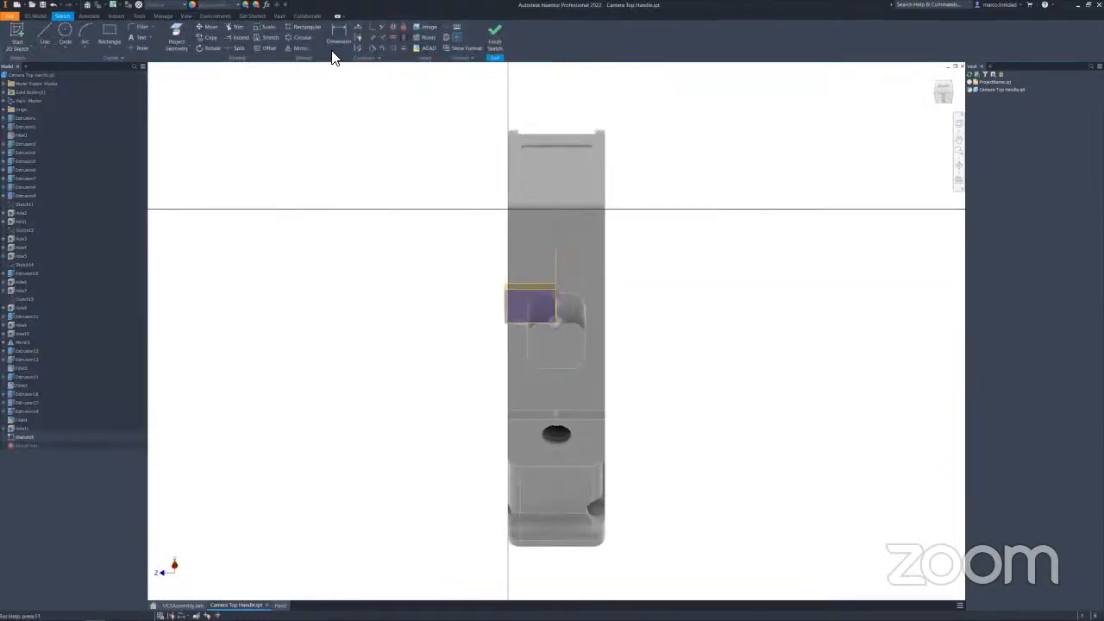
Draw a line from the midpoint of the slanted face's upper edge straight down to the rectangular opening.
click(50, 36)
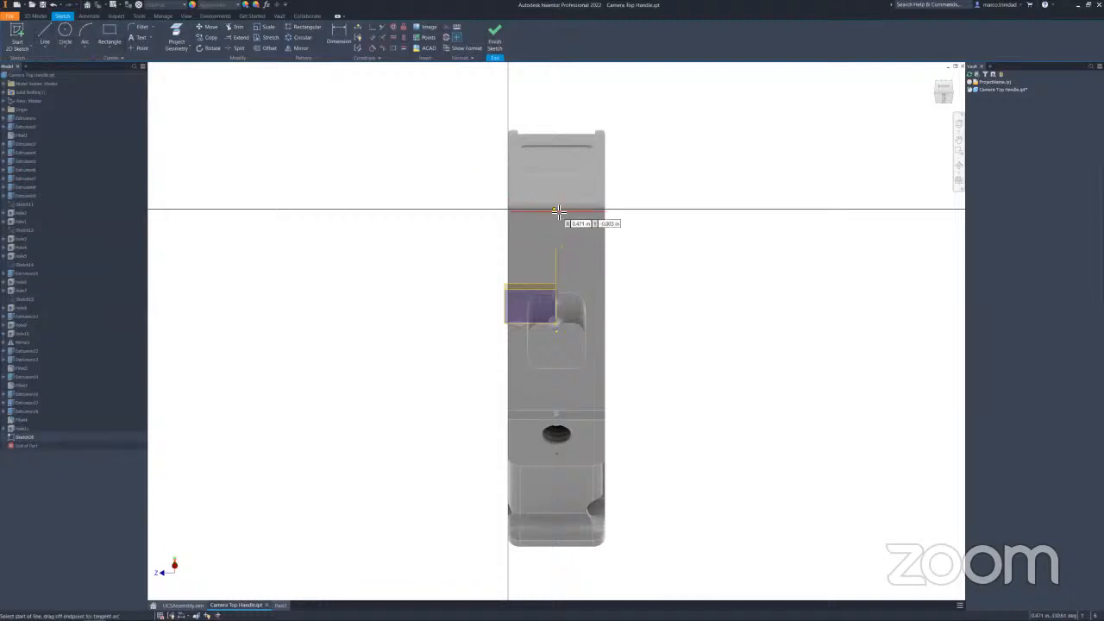
click(558, 211)
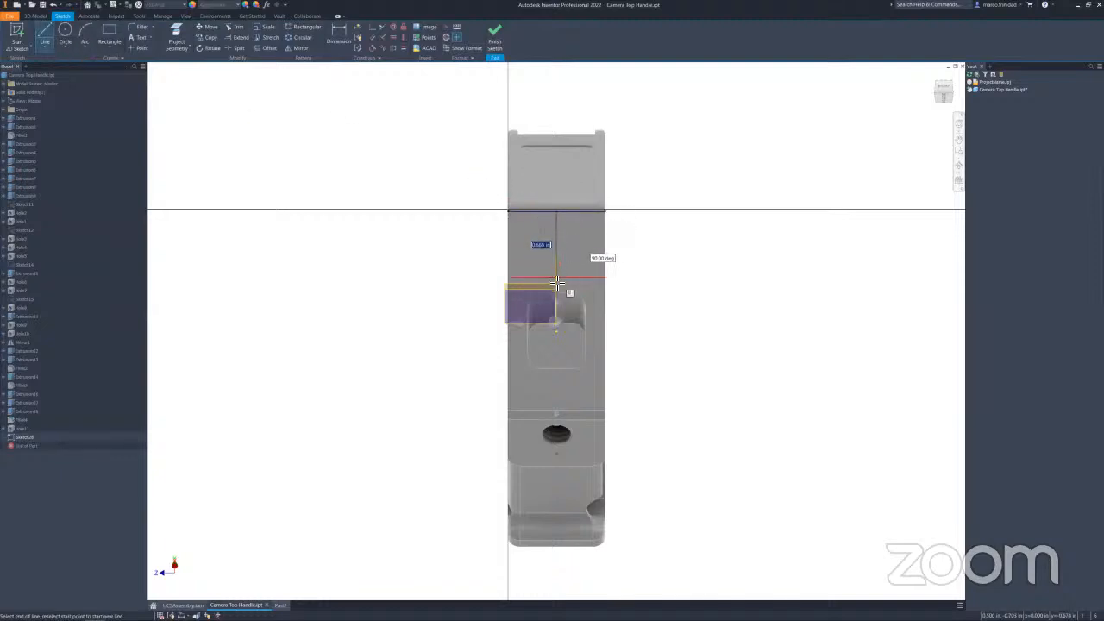
click(558, 291)
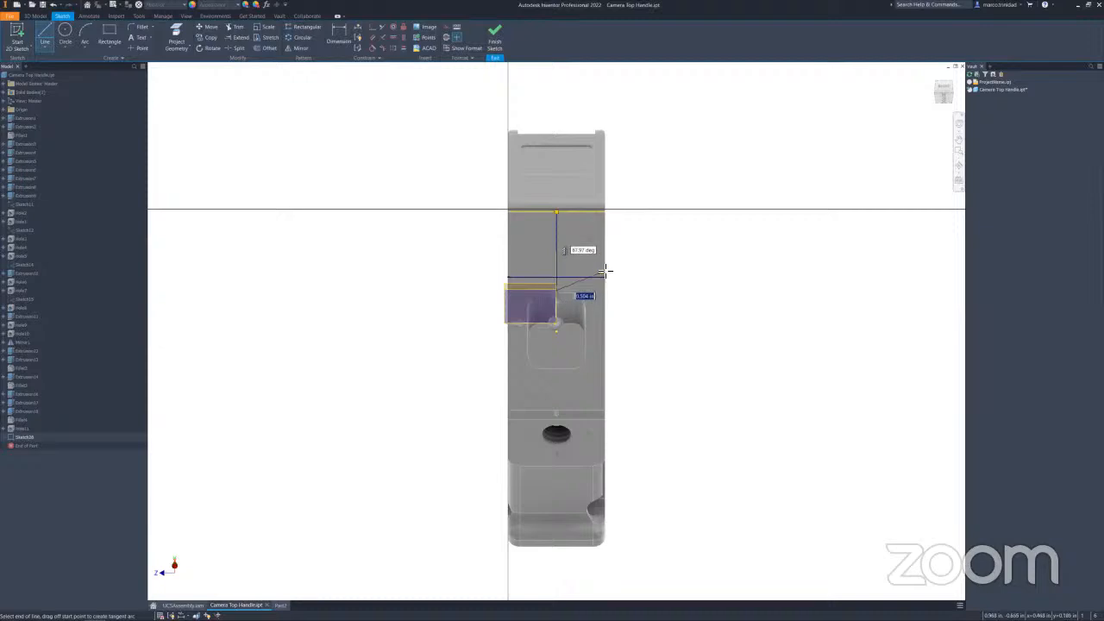
key(Escape)
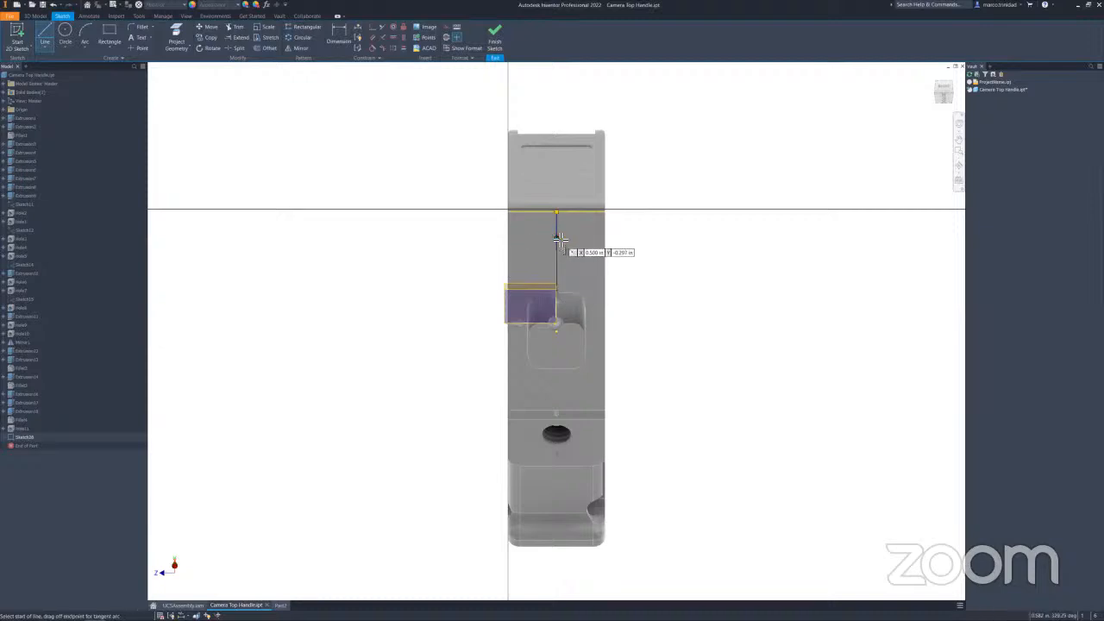
key(Escape)
right_click(564, 239)
click(598, 239)
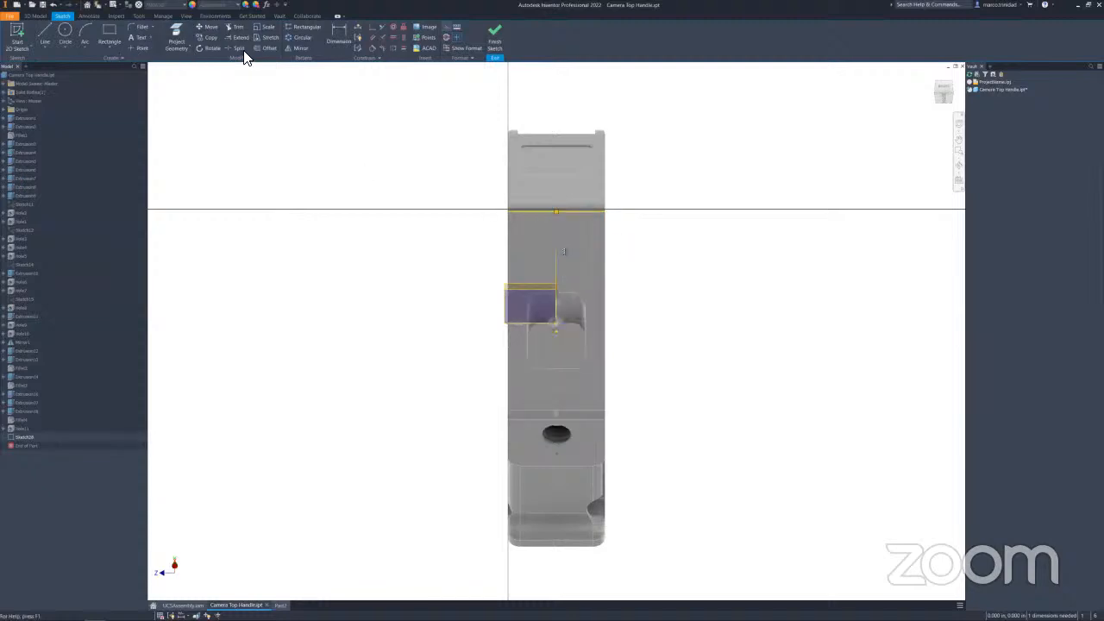
Place a sketch point on the line about 0.47 in below the face's upper edge and finish the sketch.
click(140, 51)
shift+middle_drag(680, 281, 665, 280)
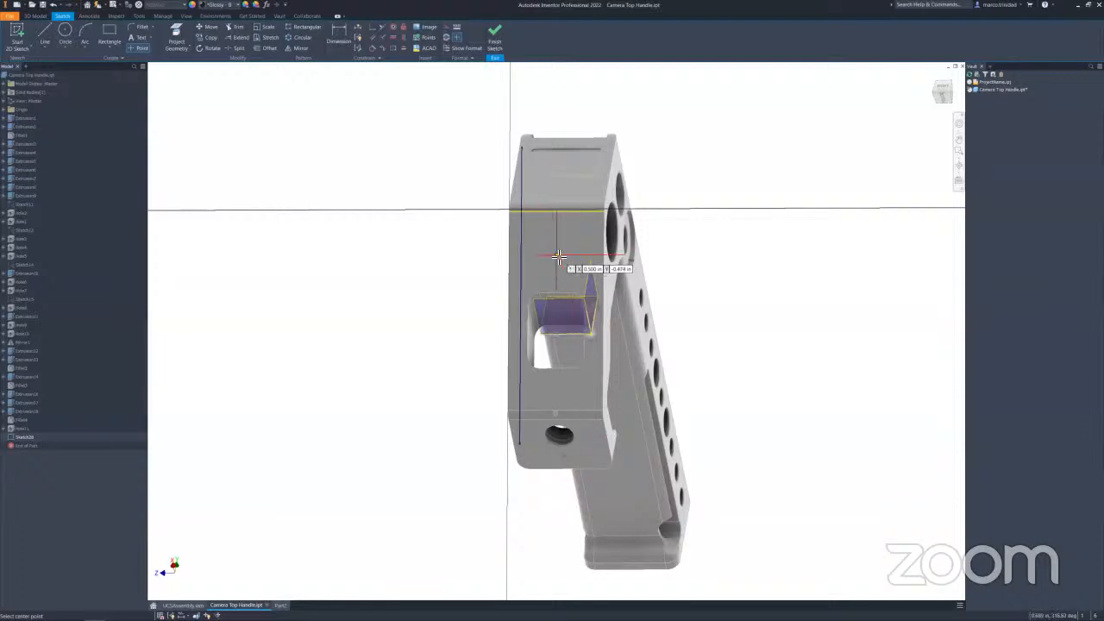
click(557, 257)
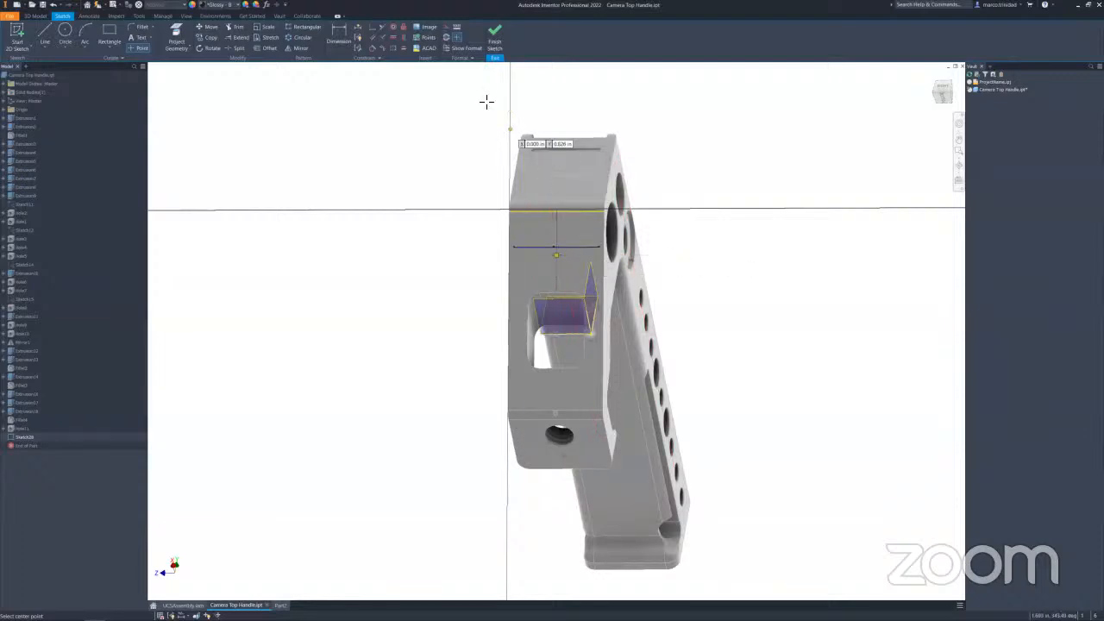
click(503, 50)
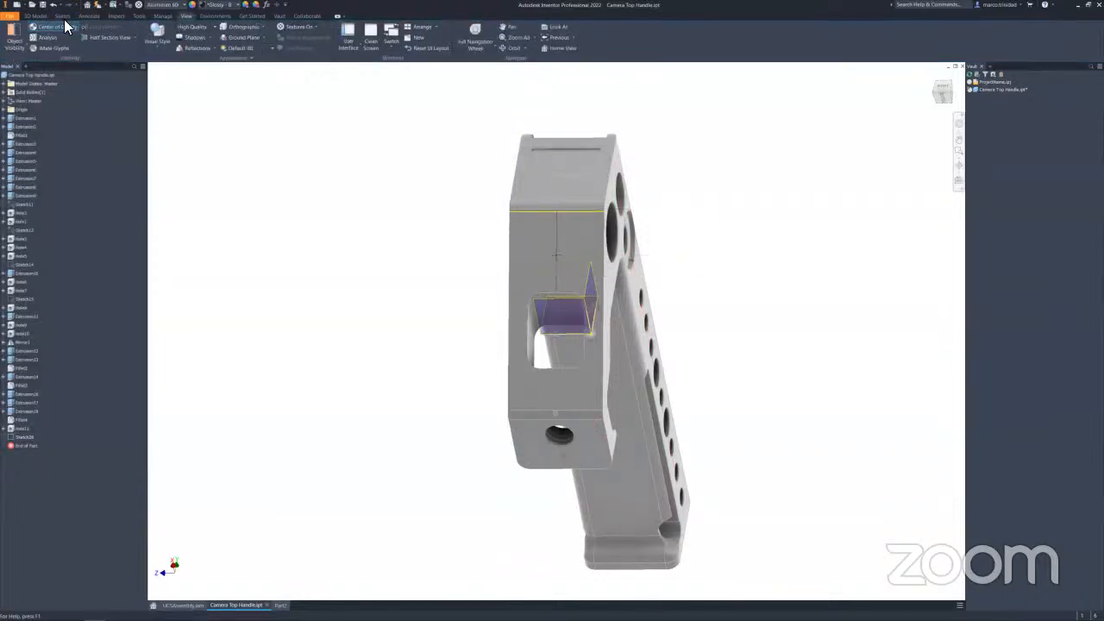
Create a UCS with its origin on the sketch point of the slanted face, keeping the default axis directions.
click(35, 16)
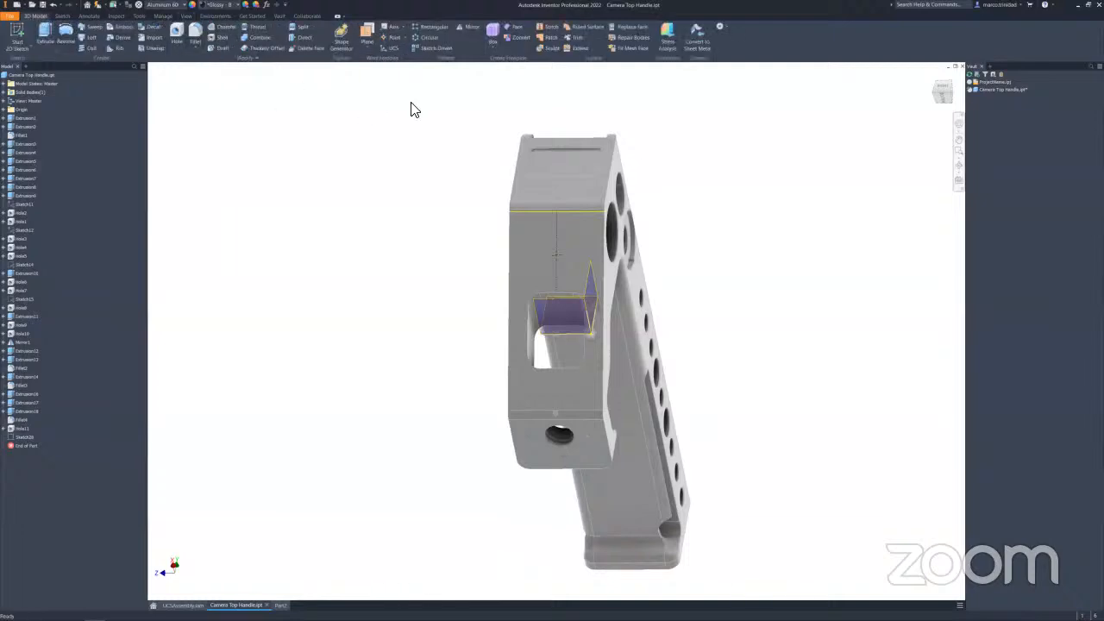
shift+middle_drag(677, 201, 637, 228)
click(392, 49)
click(563, 274)
right_click(508, 219)
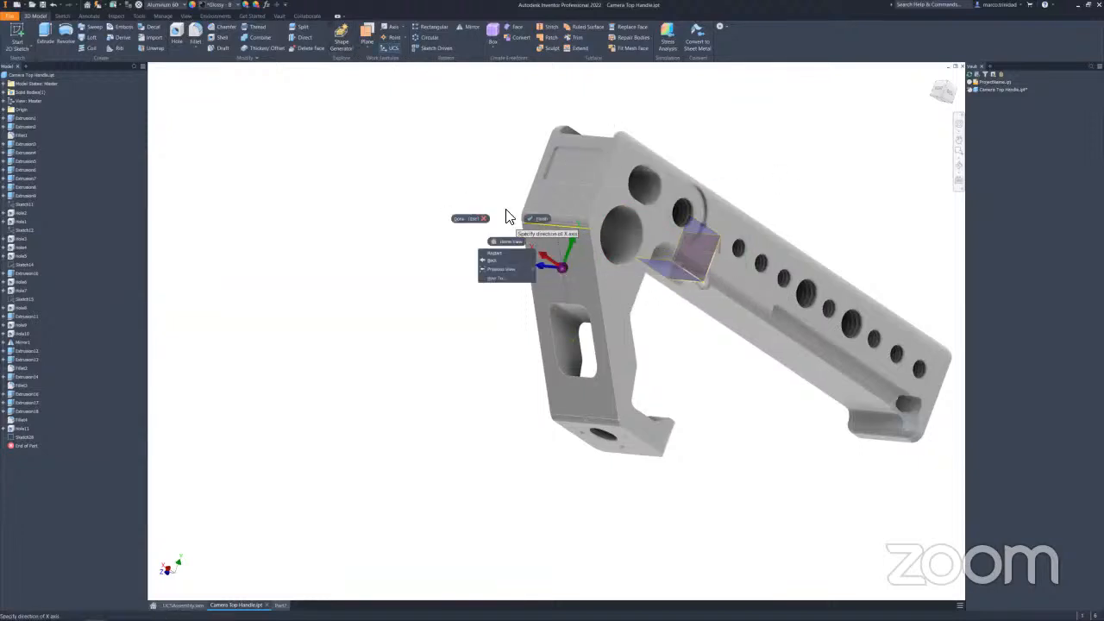
click(536, 219)
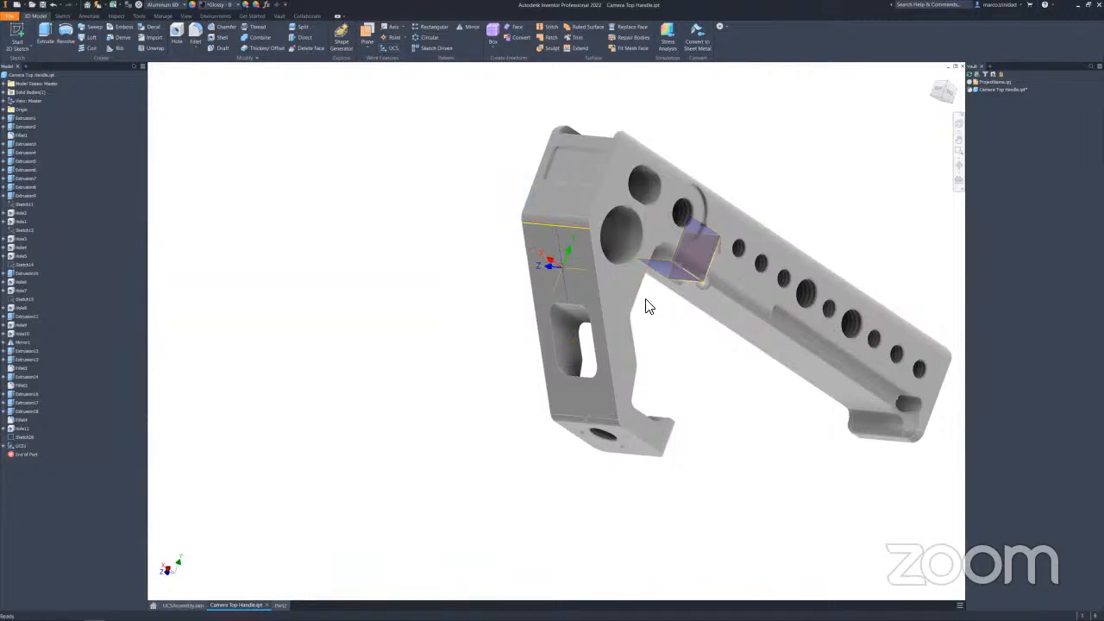
Redefine the UCS on the slanted face by rotating it about 20 degrees around its Z axis.
shift+middle_drag(646, 313, 609, 261)
mouse_move(587, 257)
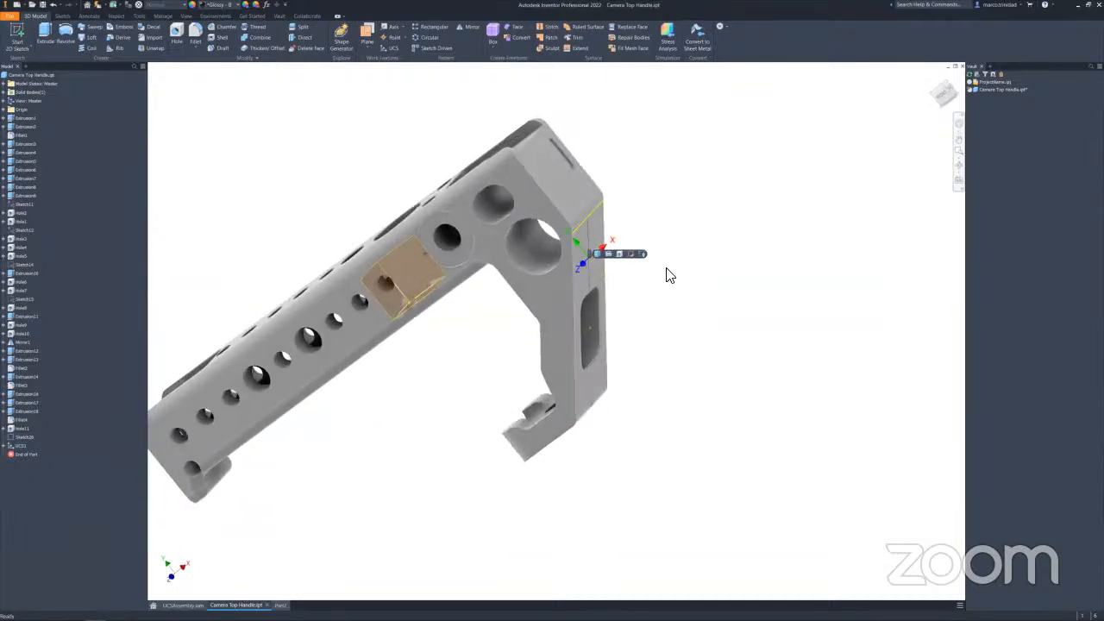
mouse_move(697, 255)
shift+middle_down()
mouse_move(723, 220)
mouse_move(658, 232)
mouse_move(684, 257)
mouse_move(715, 233)
mouse_move(703, 251)
mouse_move(620, 250)
shift+middle_up()
click(593, 252)
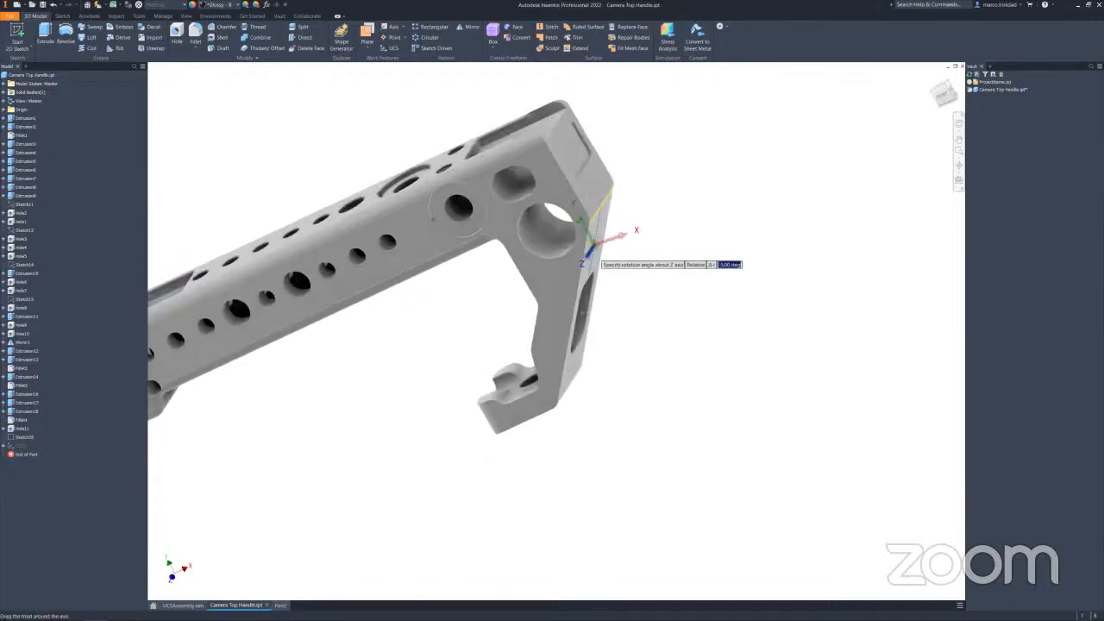
drag(591, 251, 594, 251)
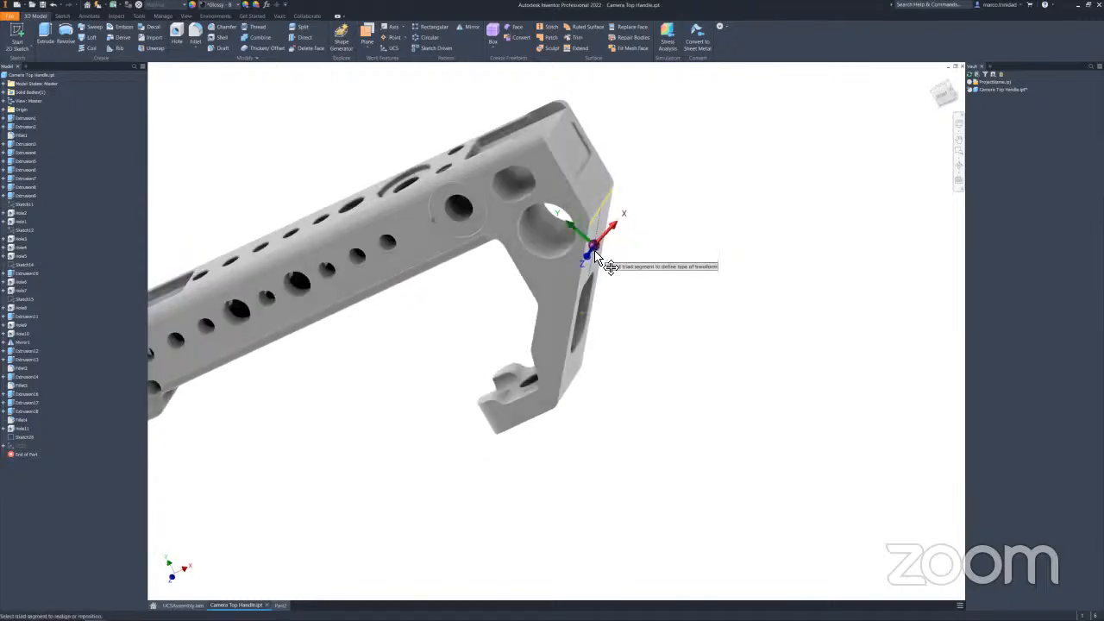
shift+middle_drag(654, 232, 681, 222)
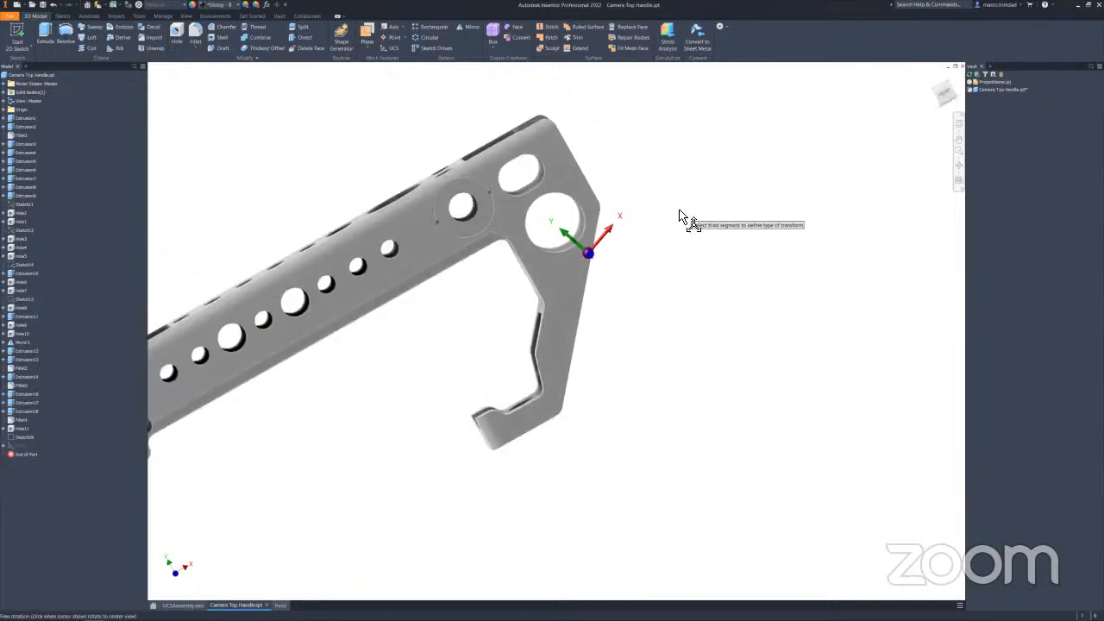
right_click(626, 231)
click(669, 230)
Review the position and rotation parameters of the handle's UCS in the part's parameter table.
click(267, 6)
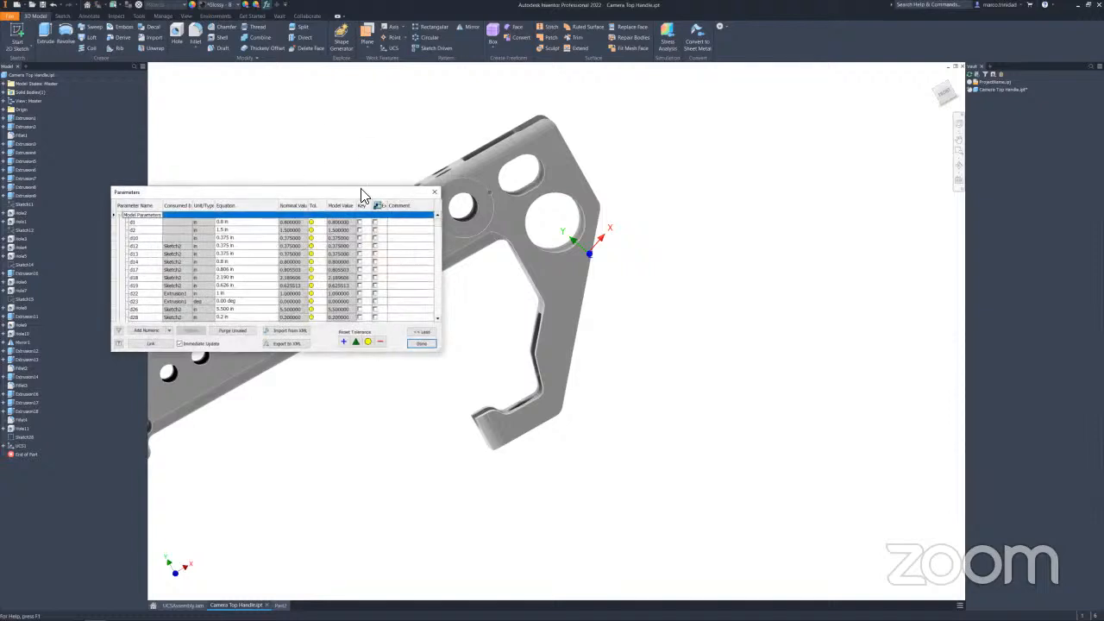
drag(363, 193, 462, 174)
scroll(302, 288, down, 5)
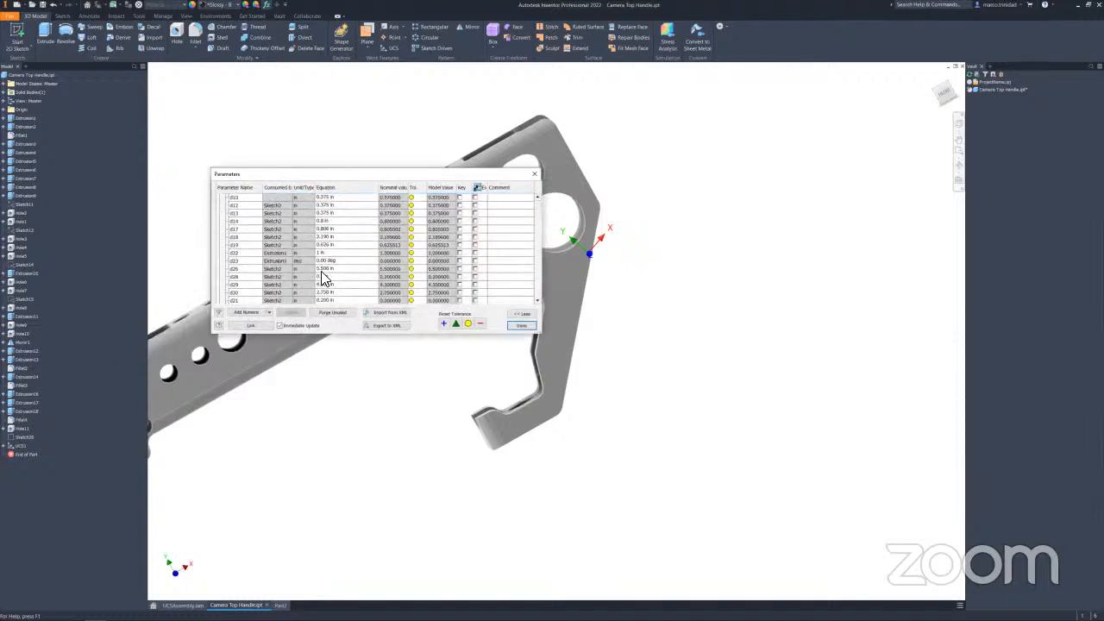
drag(538, 211, 508, 302)
click(328, 277)
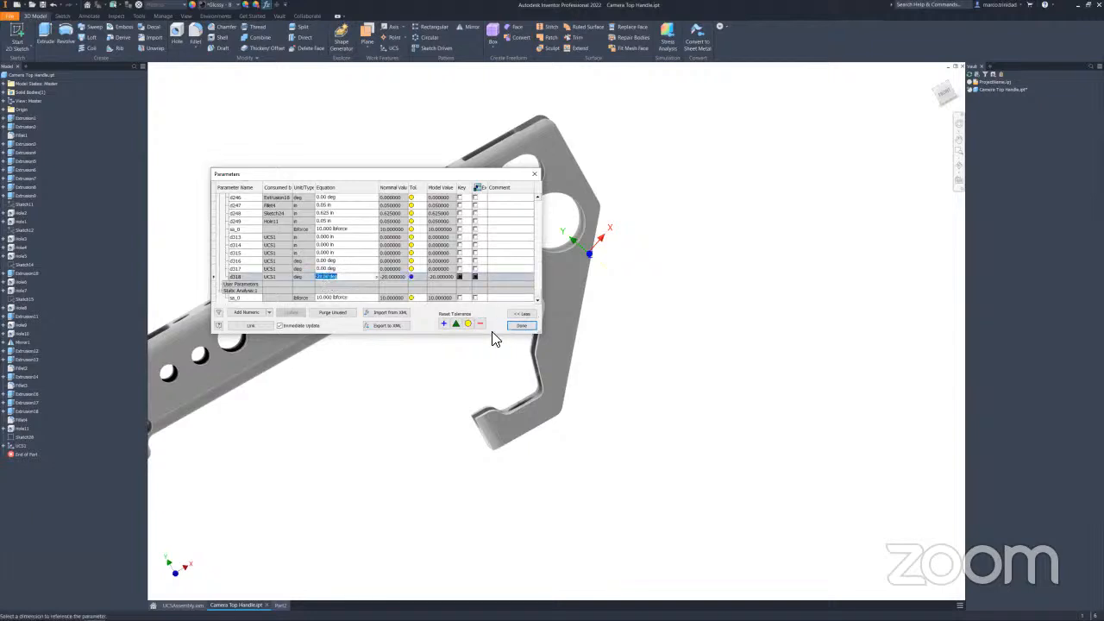
click(520, 326)
Expand the handle's UCS feature to list its planes, axes and center point.
mouse_move(695, 267)
shift+middle_down()
mouse_move(651, 244)
mouse_move(684, 277)
mouse_move(699, 264)
mouse_move(628, 254)
mouse_move(661, 254)
shift+middle_up()
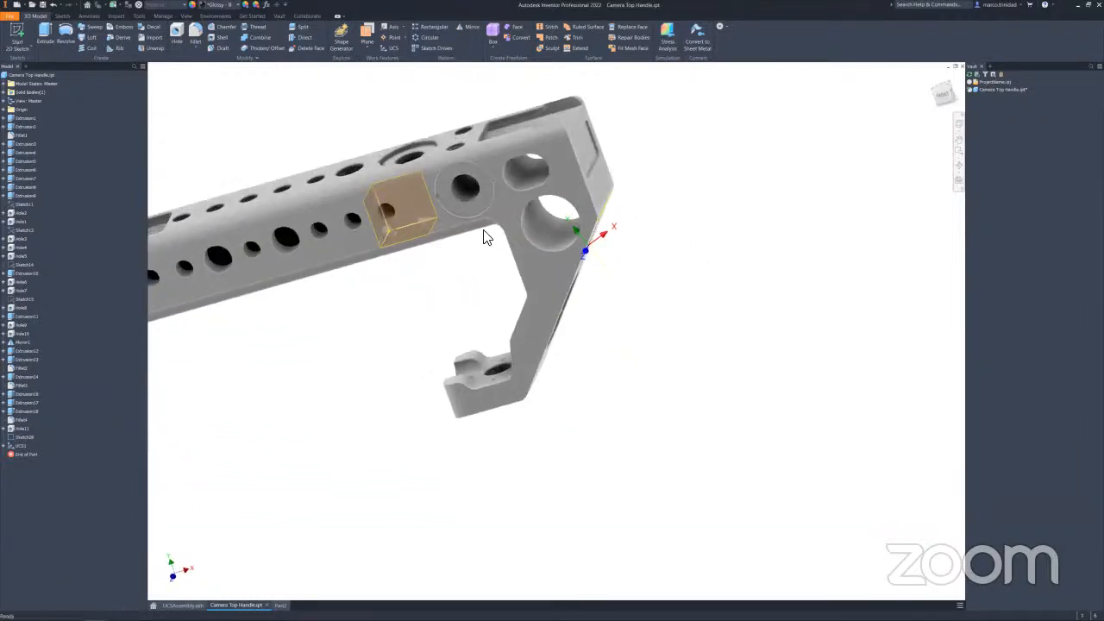
click(5, 446)
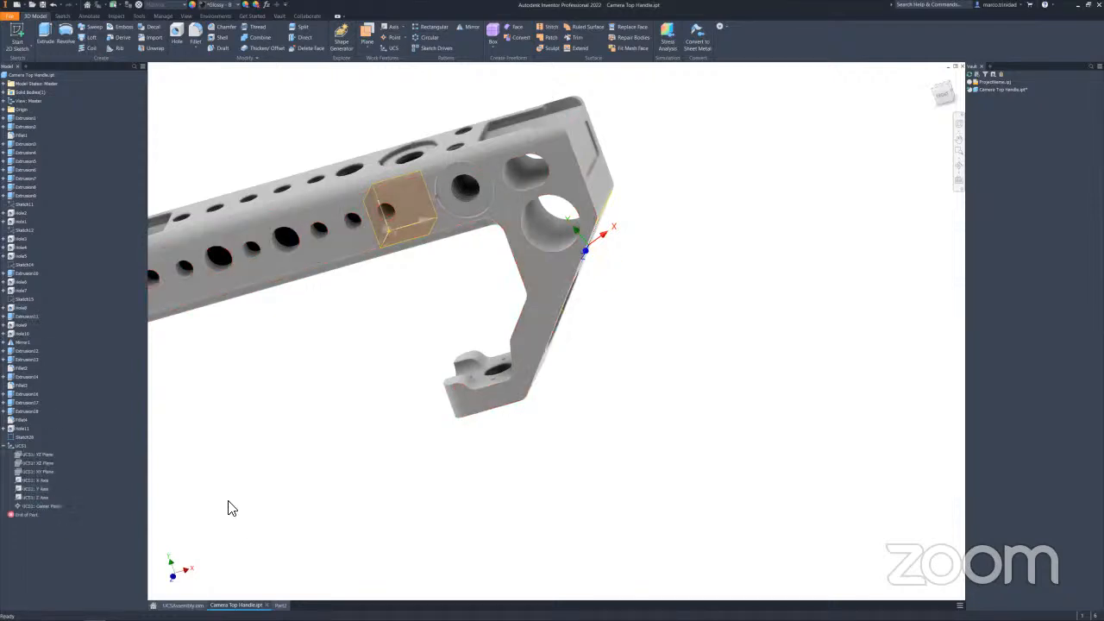
shift+middle_drag(650, 264, 650, 296)
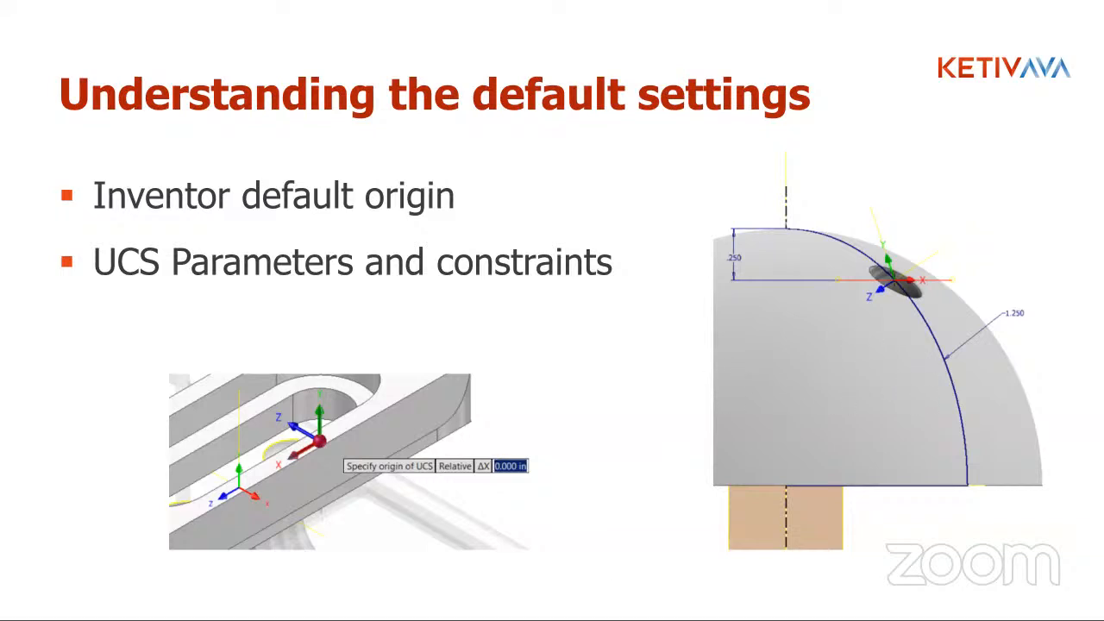
Return from the slides to the camera handle part and examine the UCS orientation on the slanted face from several angles.
key(alt+Tab)
middle_drag(656, 292, 681, 368)
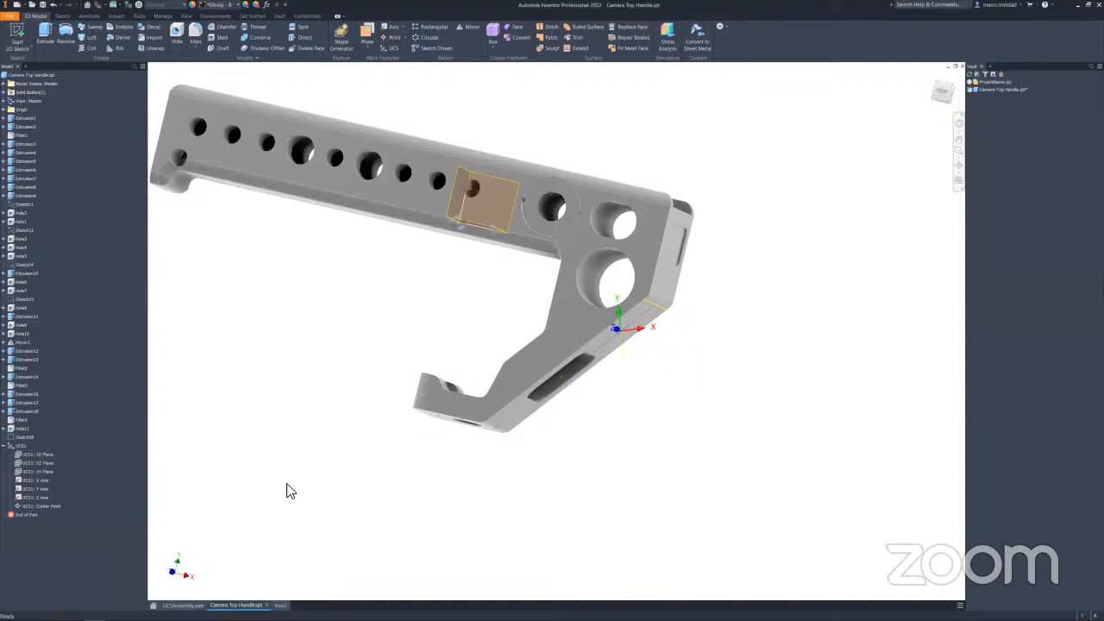
shift+middle_drag(663, 433, 623, 445)
scroll(688, 388, up, 5)
shift+middle_drag(680, 370, 716, 399)
middle_drag(819, 389, 740, 411)
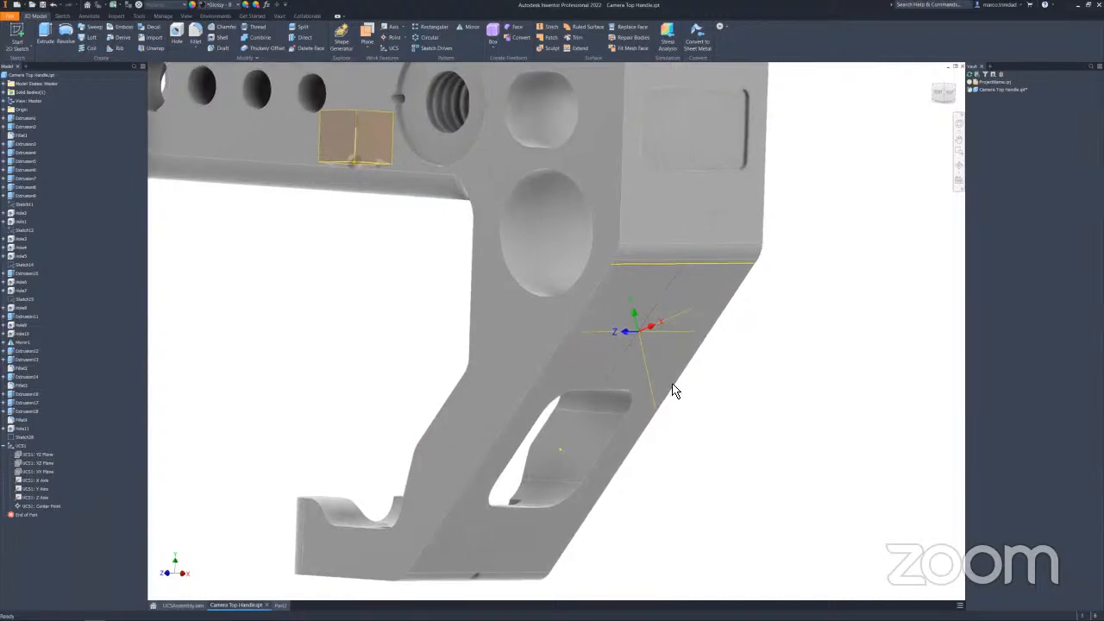
shift+middle_drag(785, 382, 744, 320)
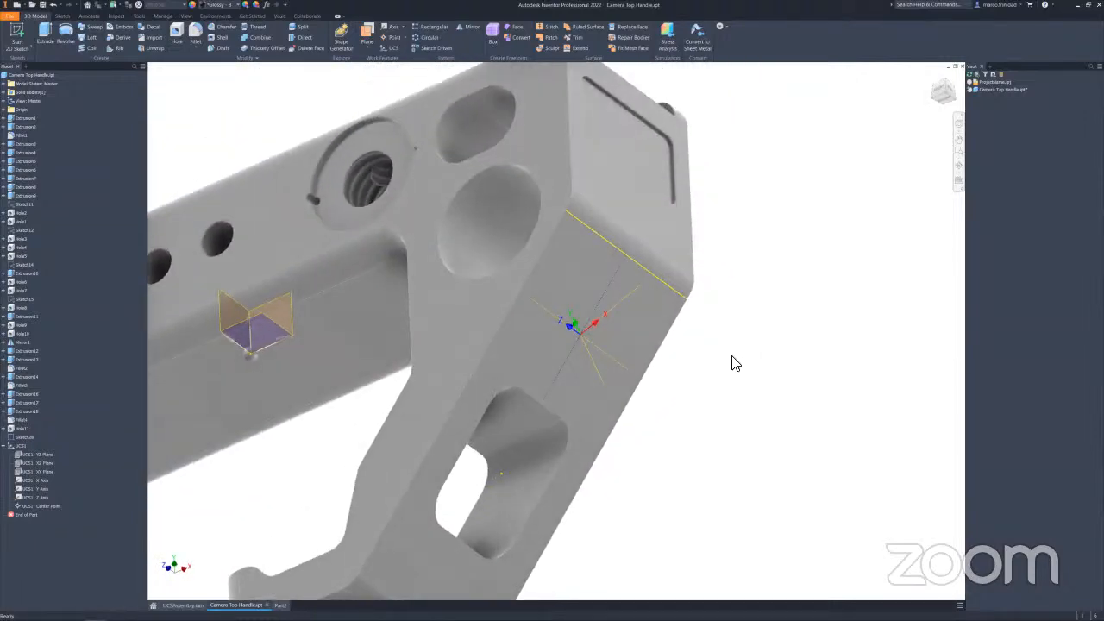
scroll(732, 363, down, 3)
scroll(732, 363, up, 4)
scroll(732, 363, down, 3)
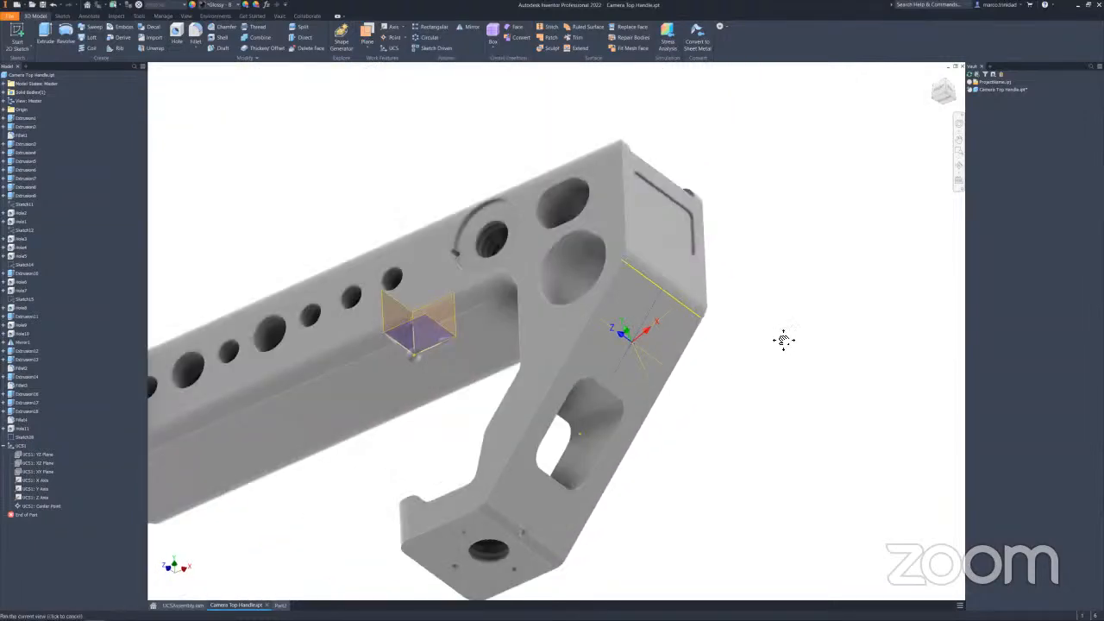
scroll(763, 366, up, 2)
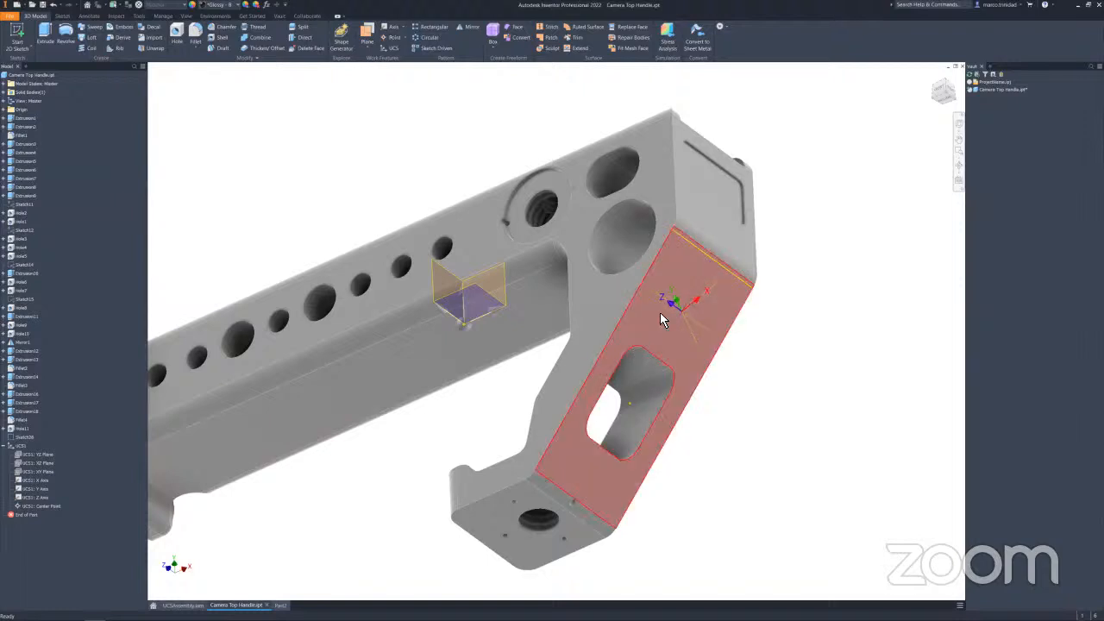
Start a simple 0.375 in hole, replacing the preselected sketch position with the UCS center point and using the UCS Y axis as direction.
click(180, 29)
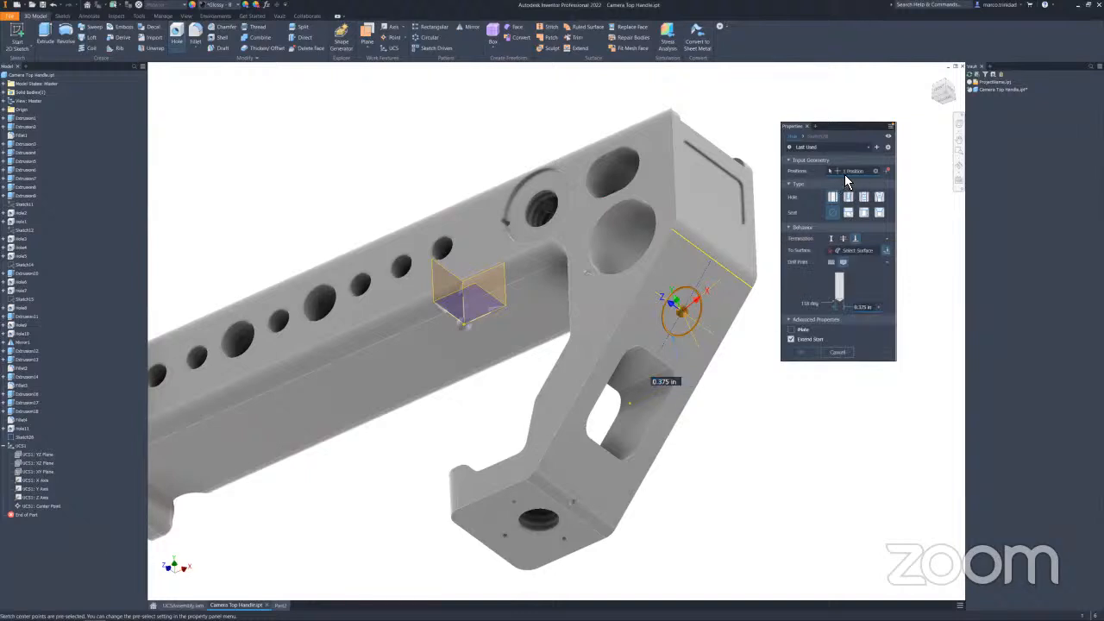
click(875, 170)
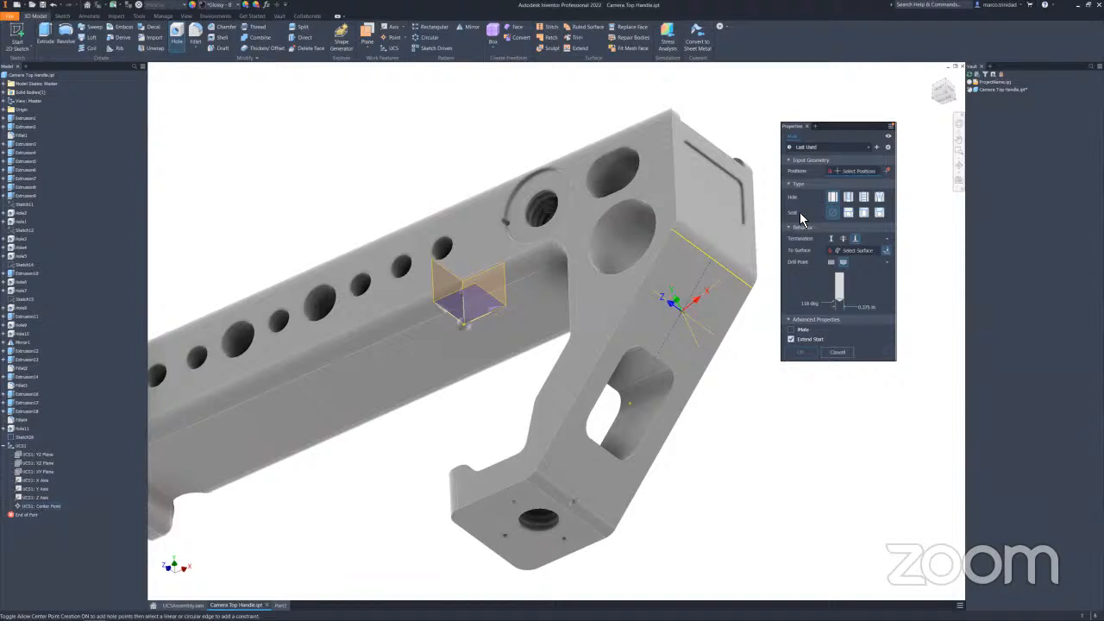
click(52, 508)
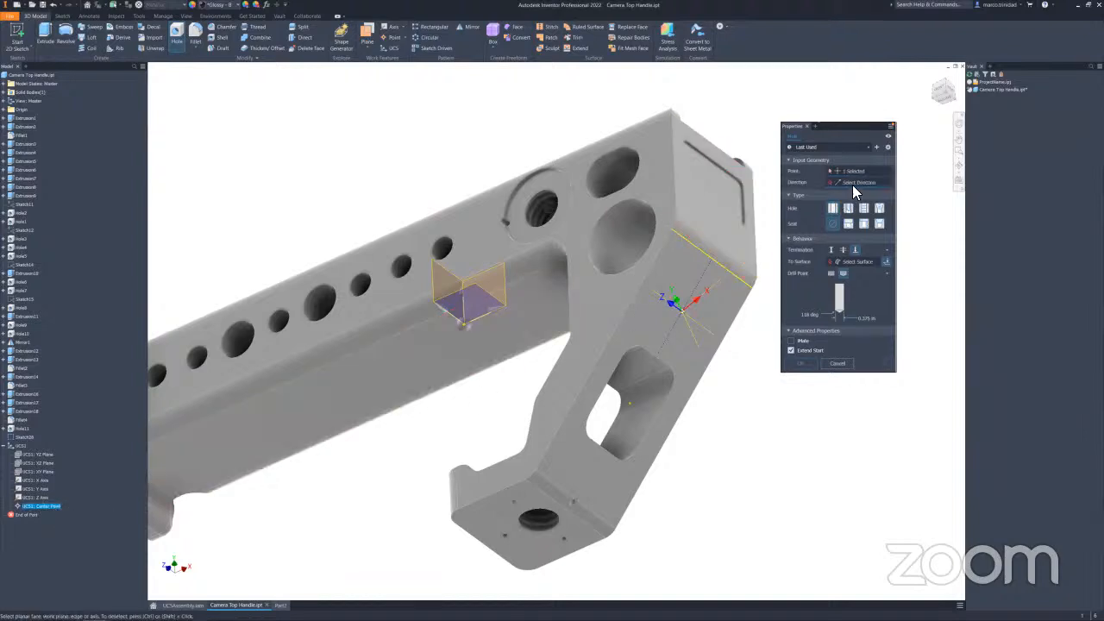
click(39, 489)
mouse_move(709, 389)
shift+middle_down()
mouse_move(741, 420)
mouse_move(725, 400)
shift+middle_up()
middle_drag(729, 354, 718, 376)
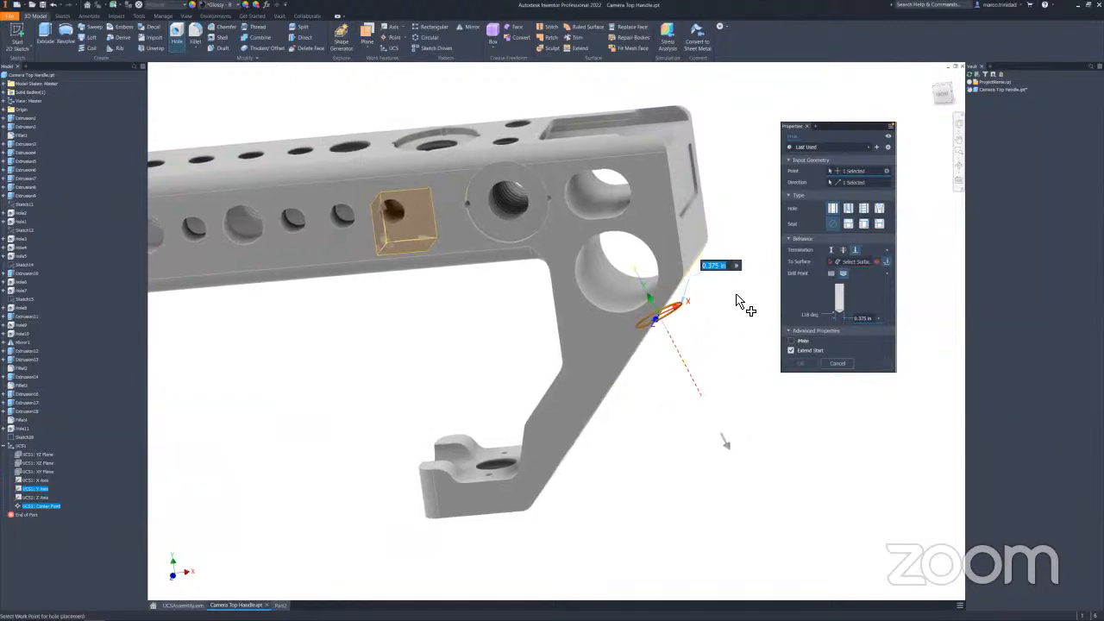
Terminate the hole at the inner surface of the large round opening, create it and inspect it on the slanted face.
click(853, 262)
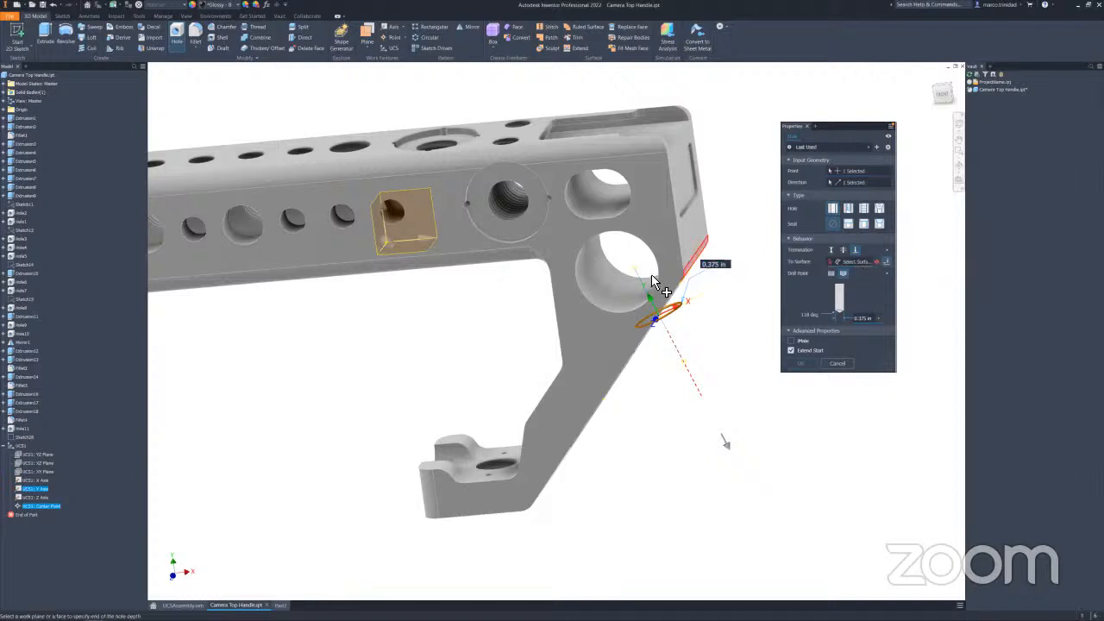
click(588, 263)
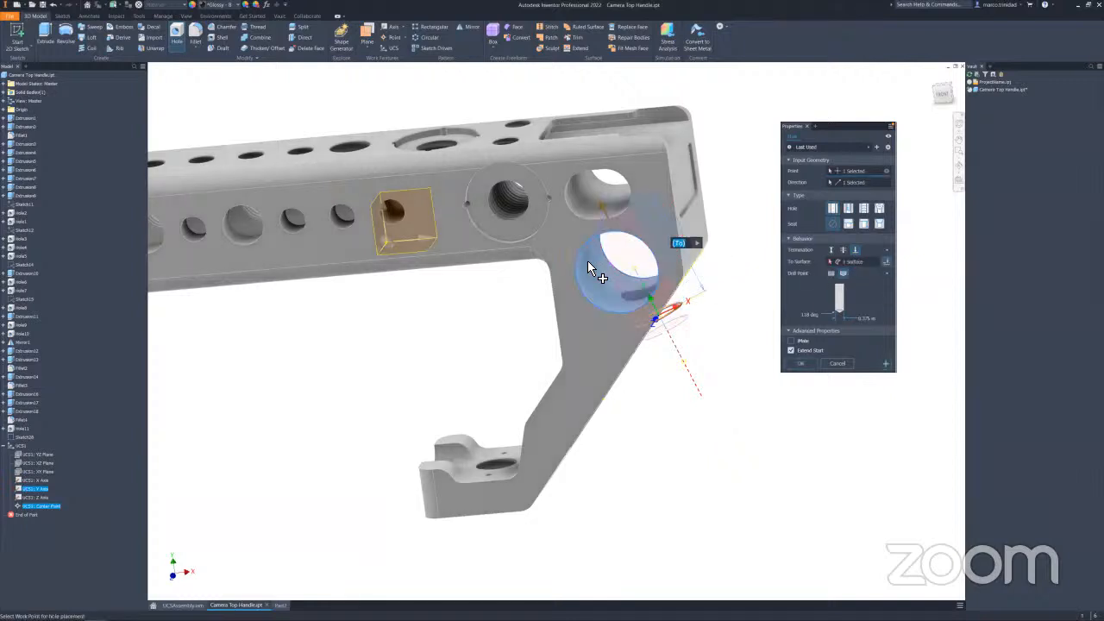
click(801, 363)
shift+middle_drag(749, 330, 730, 347)
shift+middle_drag(805, 331, 917, 327)
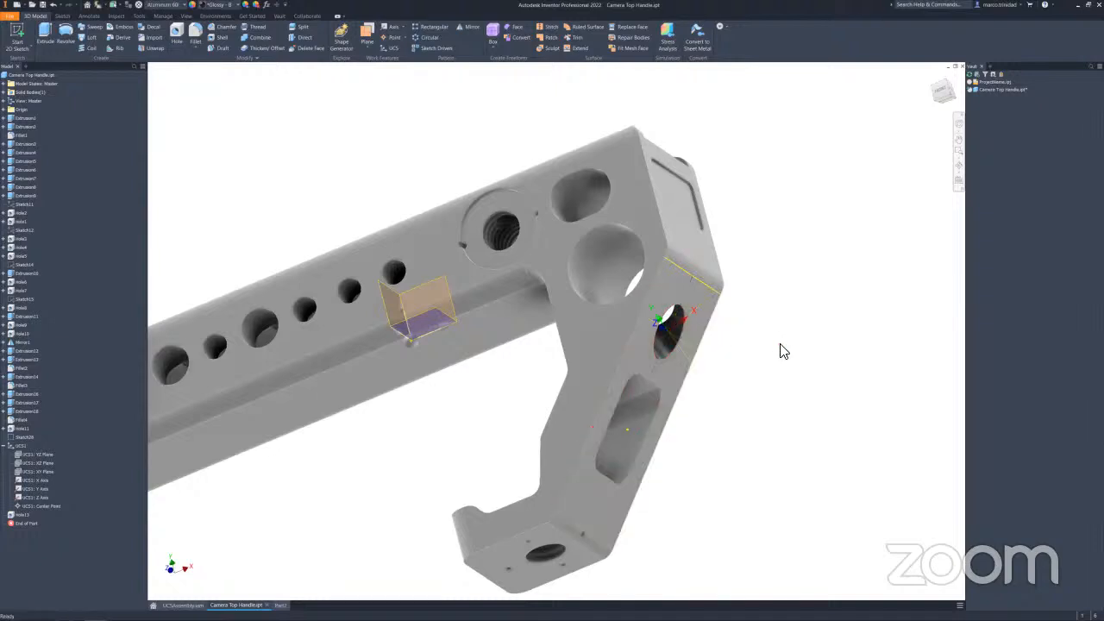
scroll(767, 355, down, 1)
middle_drag(749, 358, 756, 325)
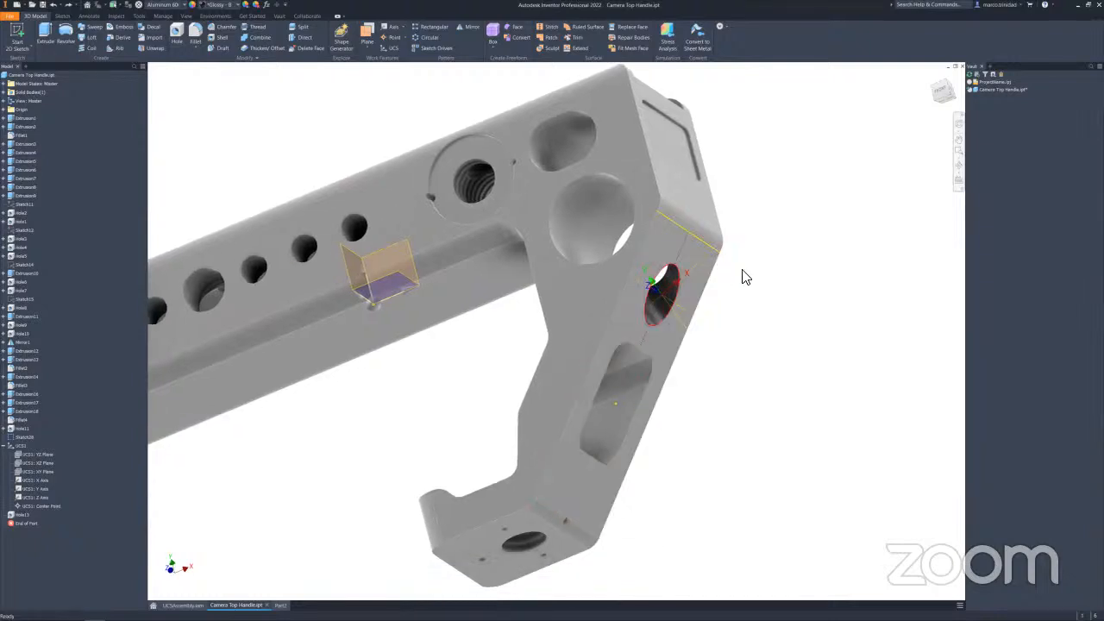
shift+middle_drag(810, 290, 654, 341)
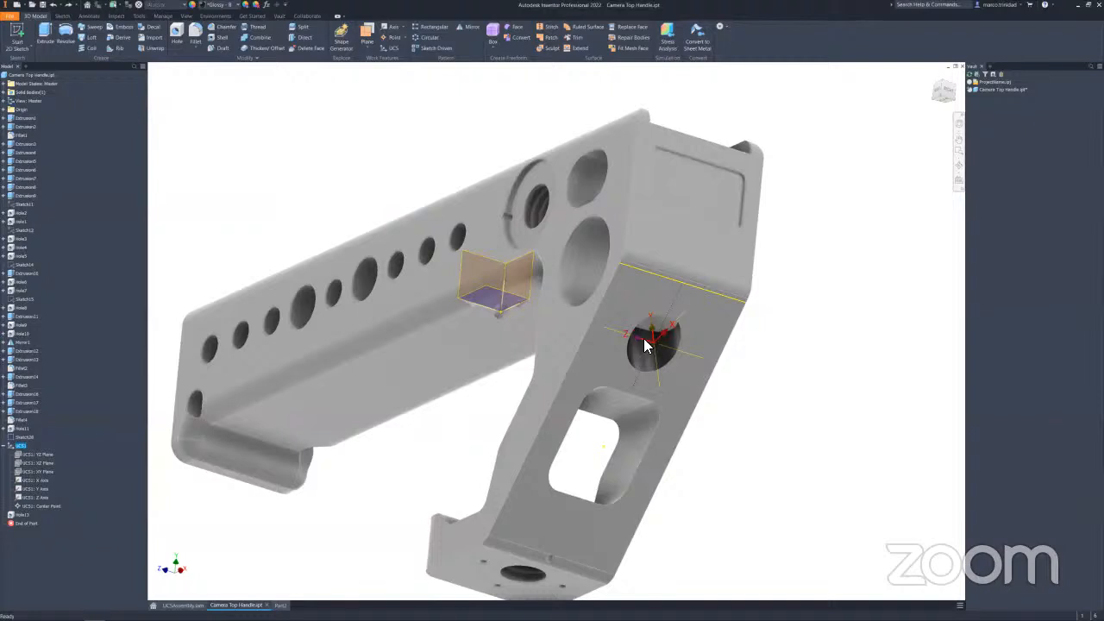
Rotate the slanted face's UCS about its Z axis and accept the update.
click(643, 338)
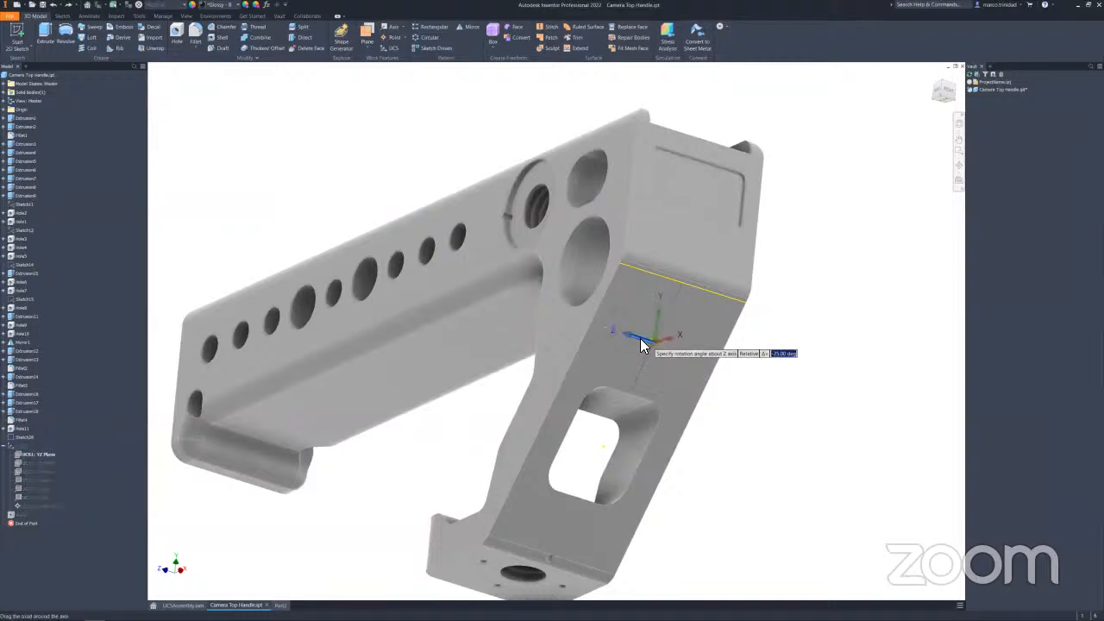
mouse_move(862, 295)
shift+middle_down()
mouse_move(1000, 357)
mouse_move(908, 360)
mouse_move(853, 333)
mouse_move(870, 310)
shift+middle_up()
right_click(722, 319)
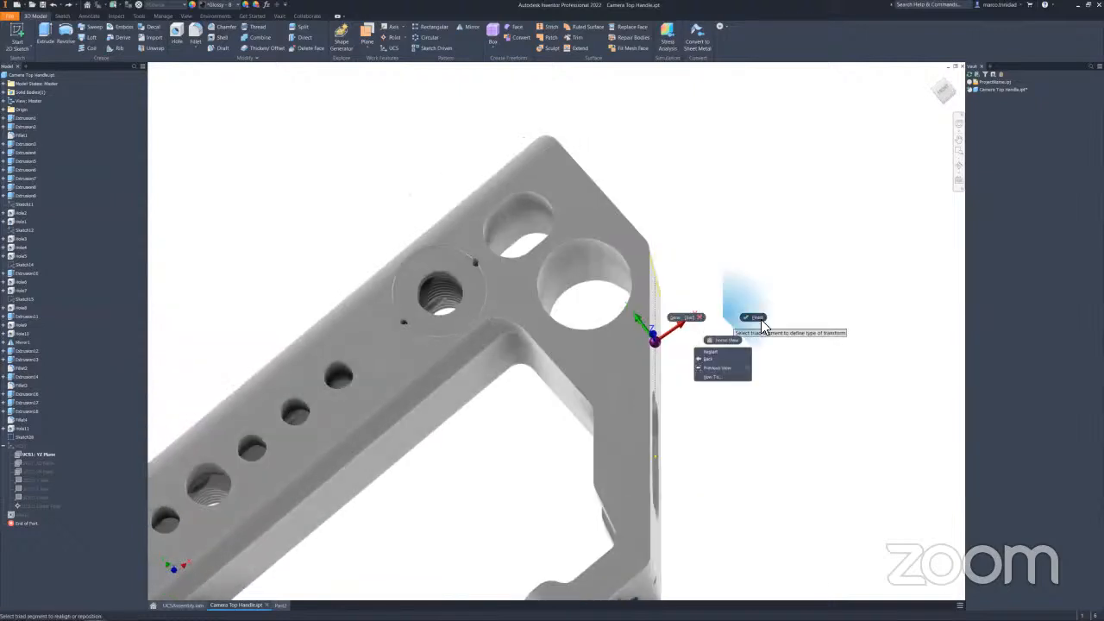
click(761, 321)
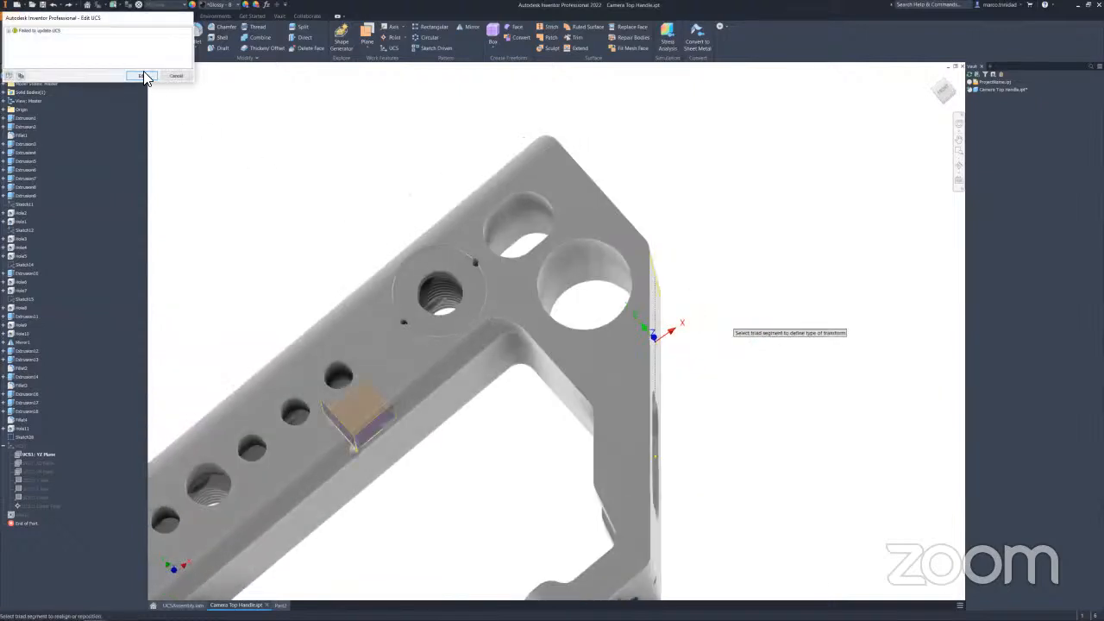
click(142, 76)
Examine the updated UCS and the hole's path into the large round opening from several angles.
shift+middle_drag(748, 322, 735, 382)
scroll(720, 309, down, 5)
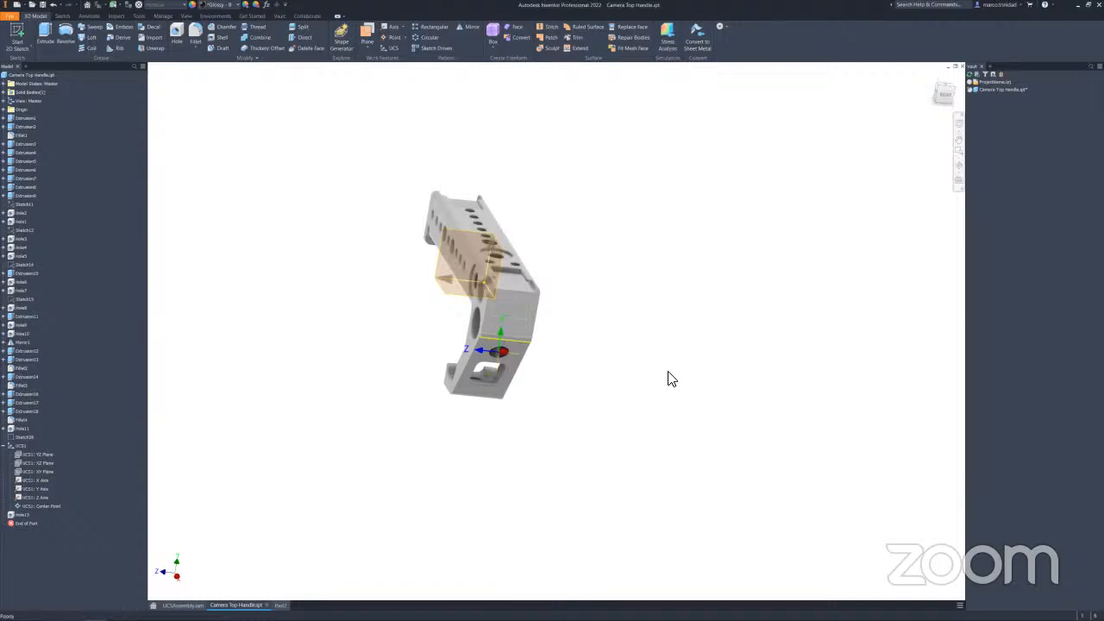
shift+middle_drag(598, 329, 777, 420)
scroll(743, 337, down, 2)
scroll(764, 375, up, 8)
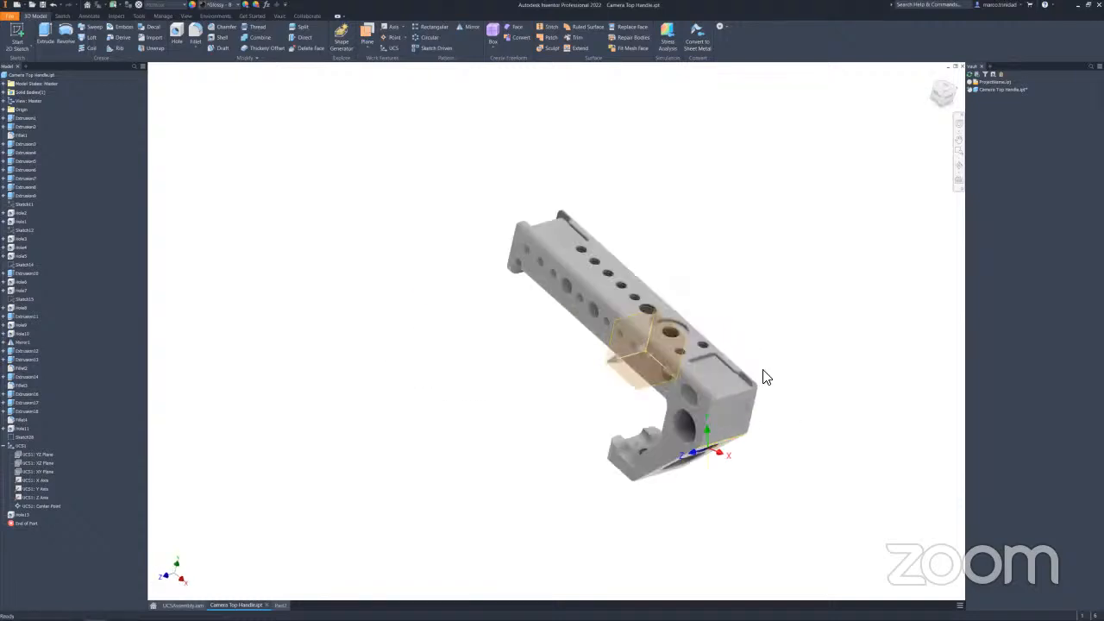
shift+middle_drag(777, 368, 636, 365)
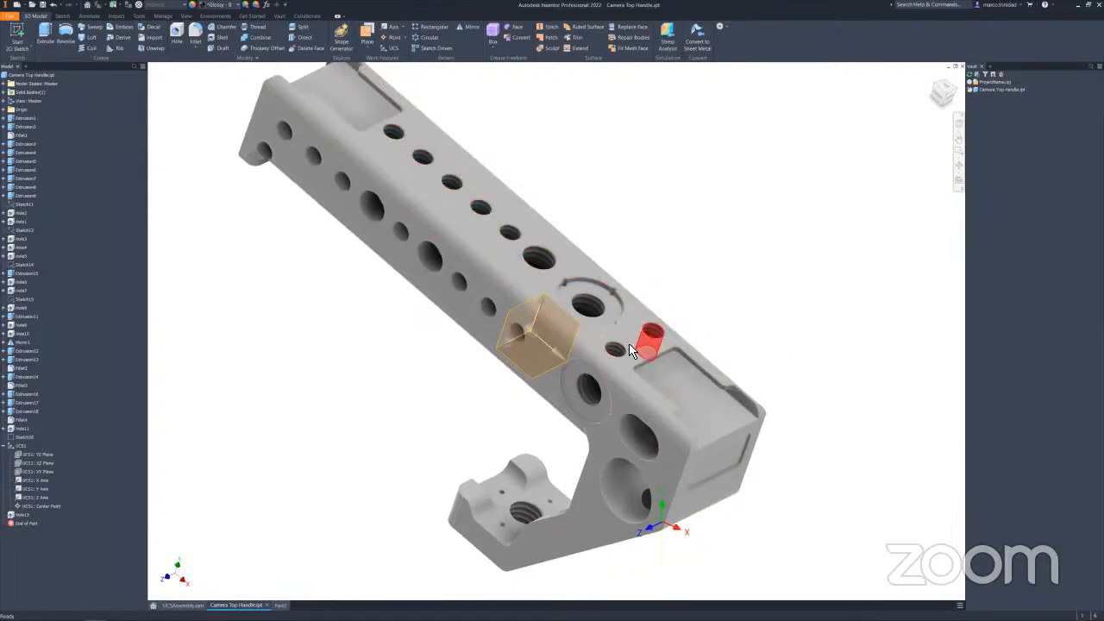
shift+middle_drag(747, 191, 567, 298)
shift+middle_drag(518, 207, 701, 267)
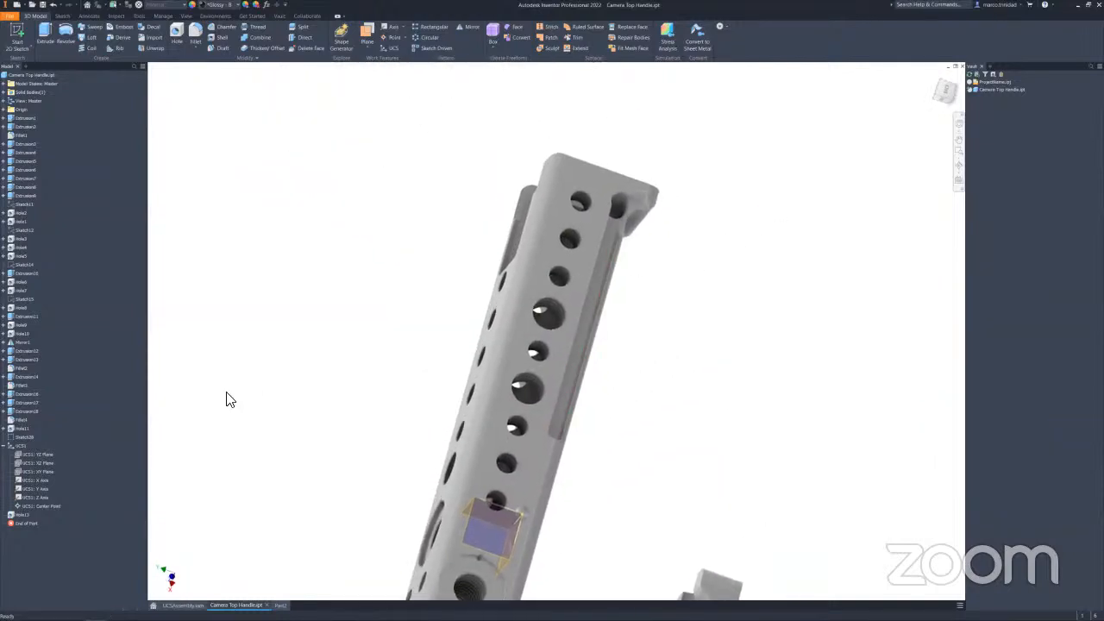
Collapse the UCS feature and create a work point at the center of the endmost hole in the handle's long side, using its edge loop.
click(4, 446)
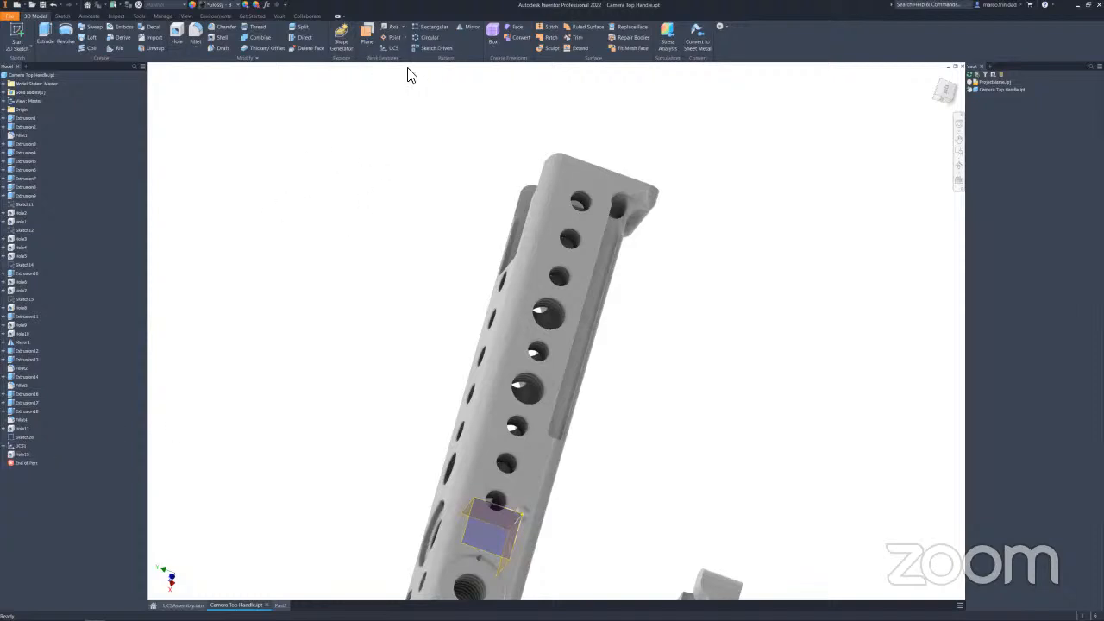
click(389, 48)
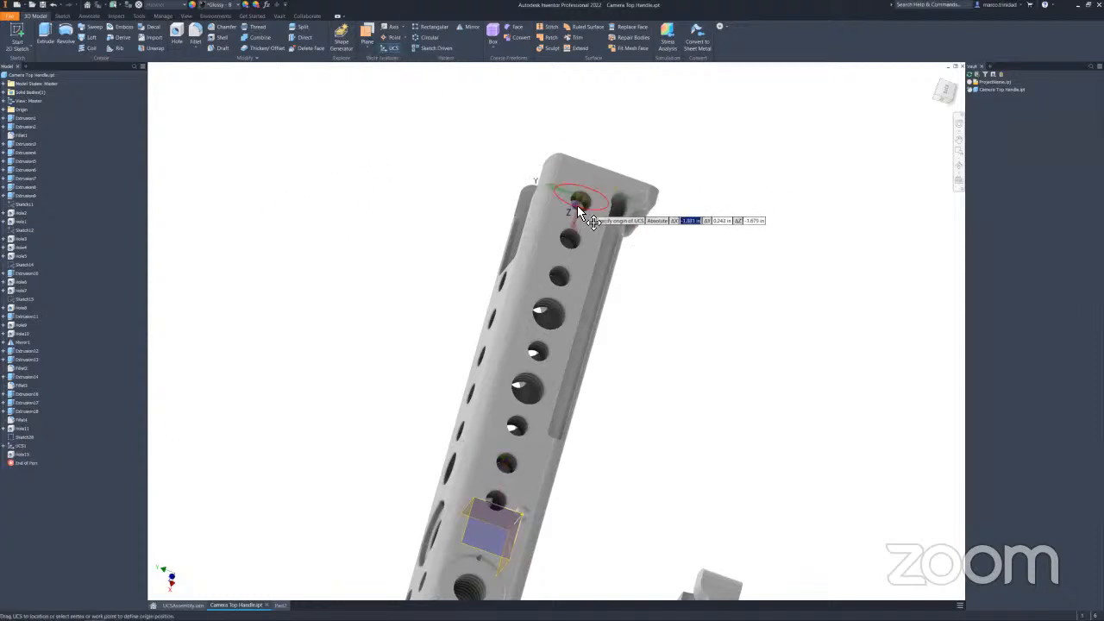
click(407, 38)
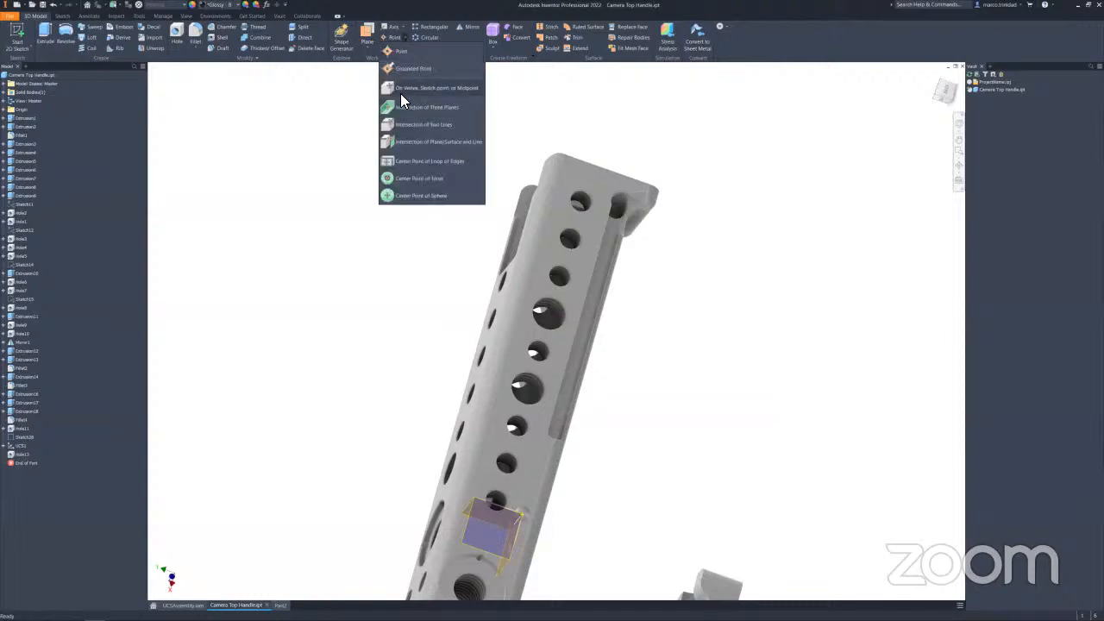
click(411, 163)
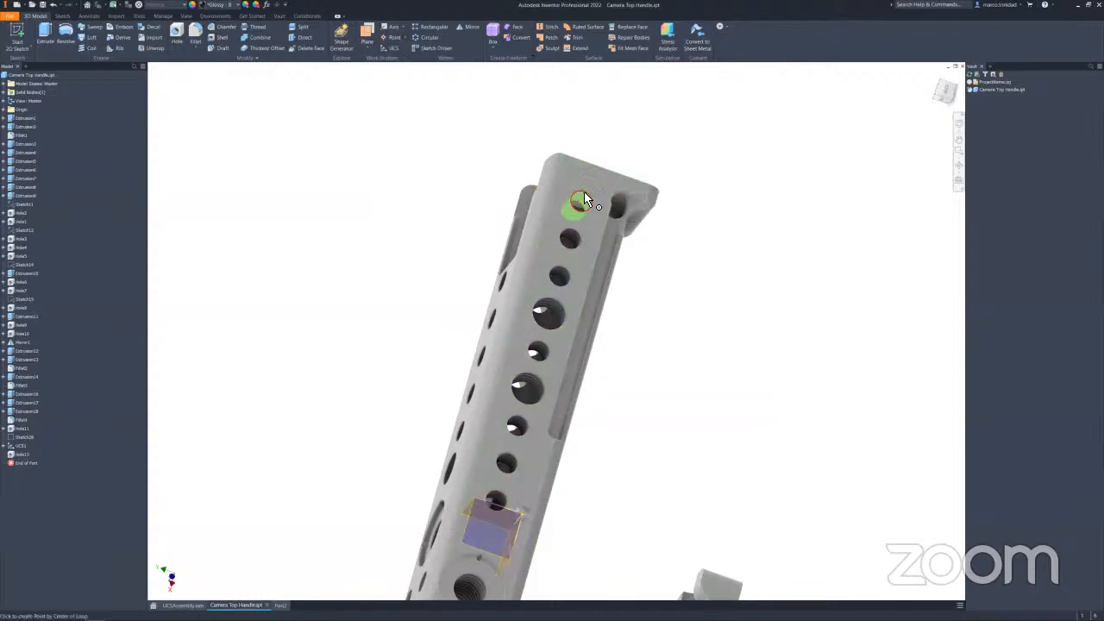
click(583, 192)
Start a 2D sketch on the handle's top face and project the edges of the two small side-by-side holes.
shift+middle_drag(662, 283, 589, 271)
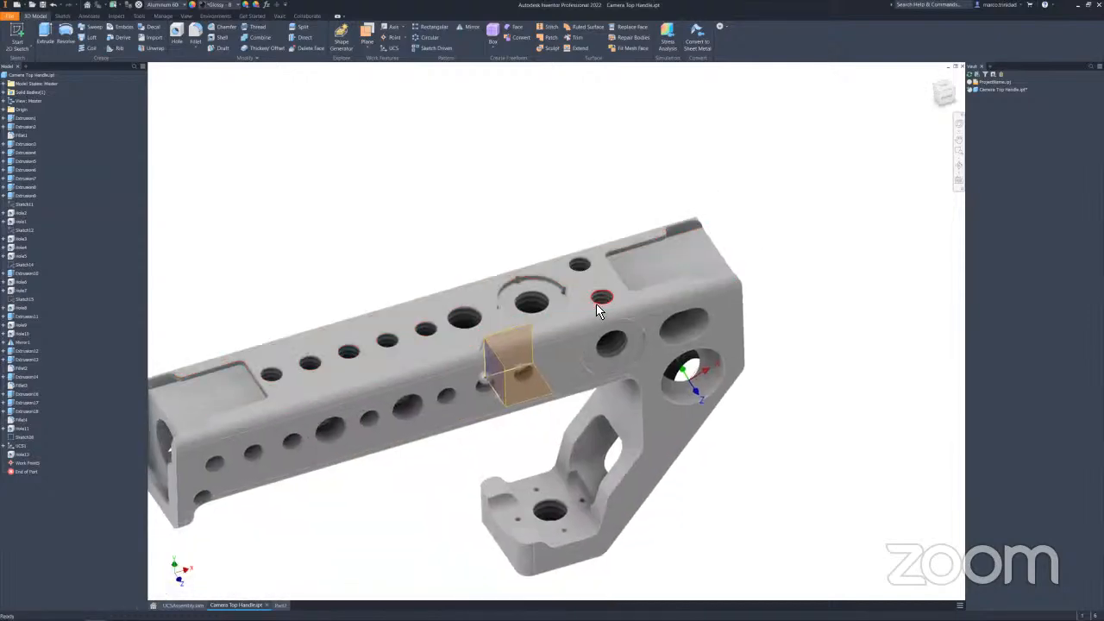
scroll(719, 233, down, 4)
middle_drag(441, 256, 598, 204)
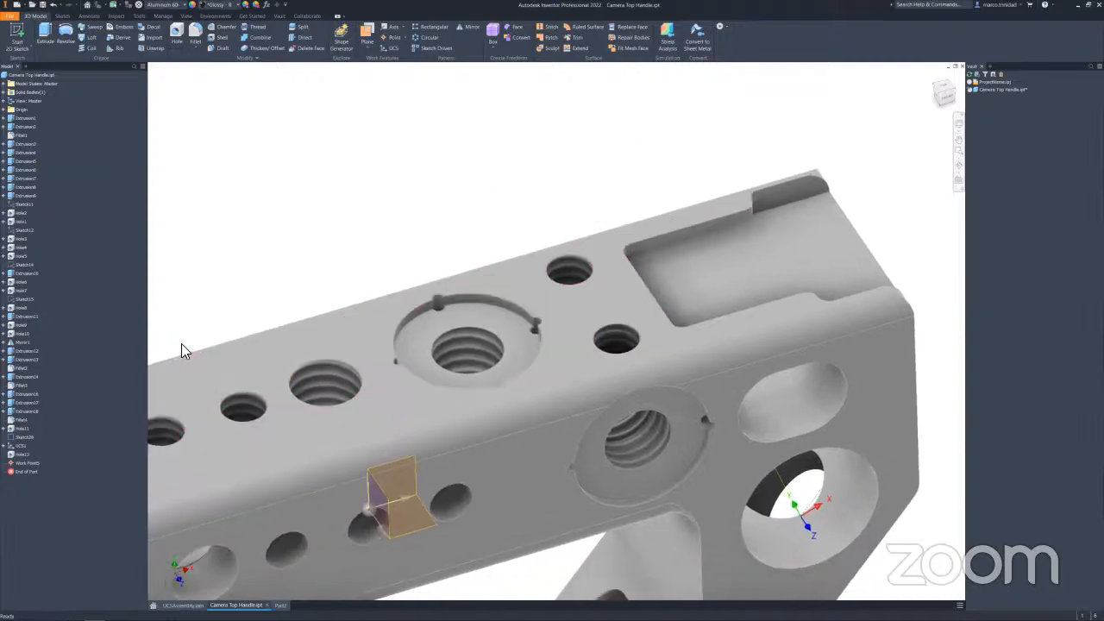
click(13, 34)
click(564, 315)
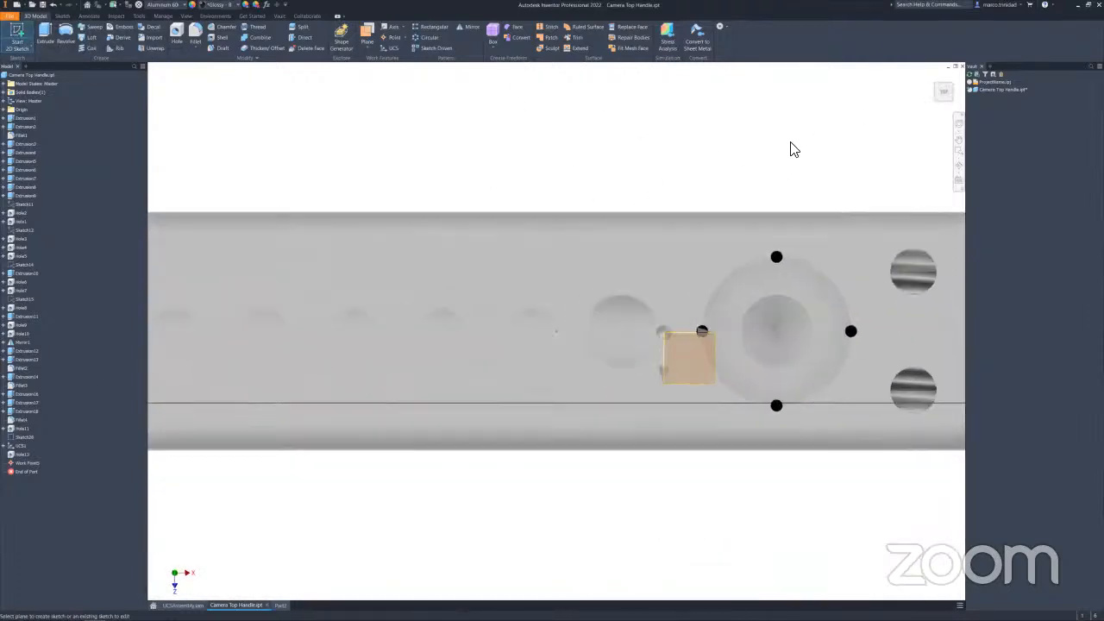
mouse_move(796, 164)
shift+middle_down()
mouse_move(616, 148)
mouse_move(777, 167)
mouse_move(814, 187)
mouse_move(587, 171)
shift+middle_up()
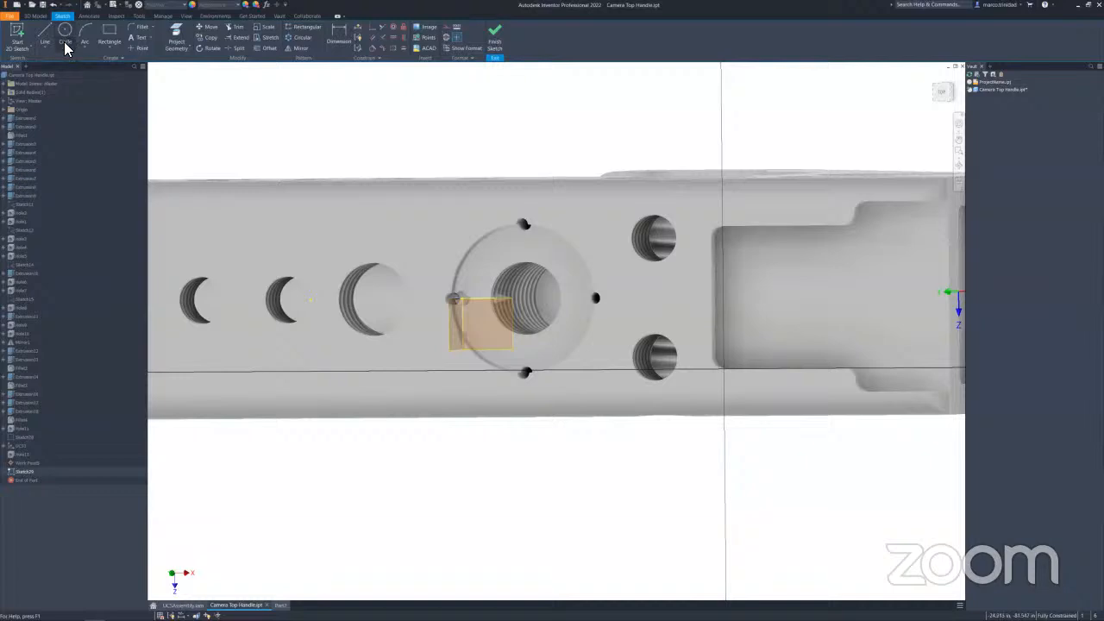
click(185, 36)
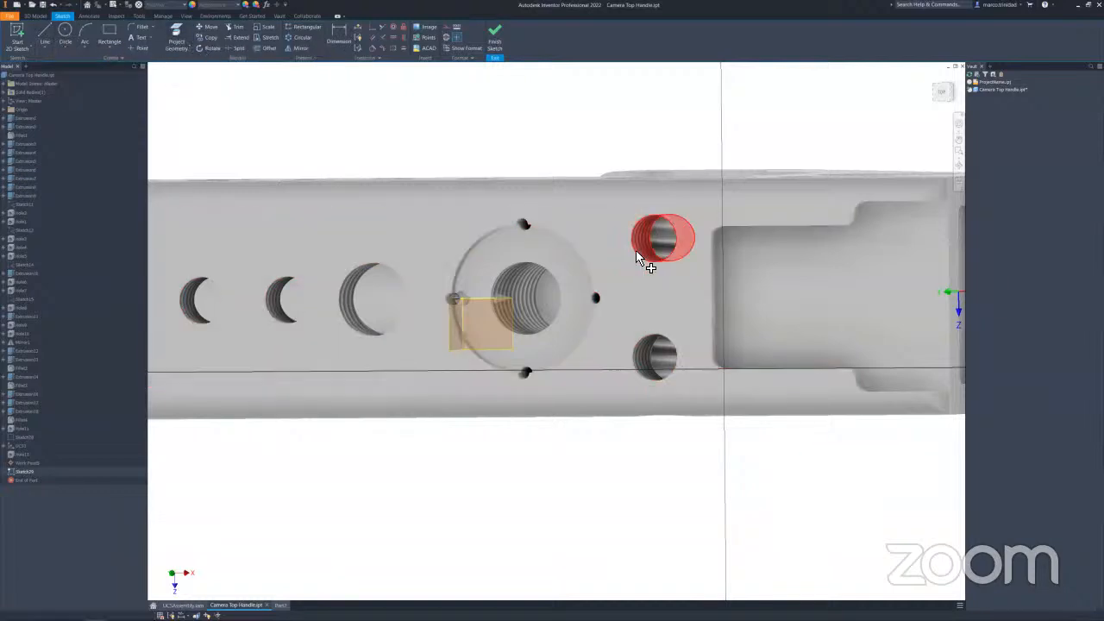
click(635, 358)
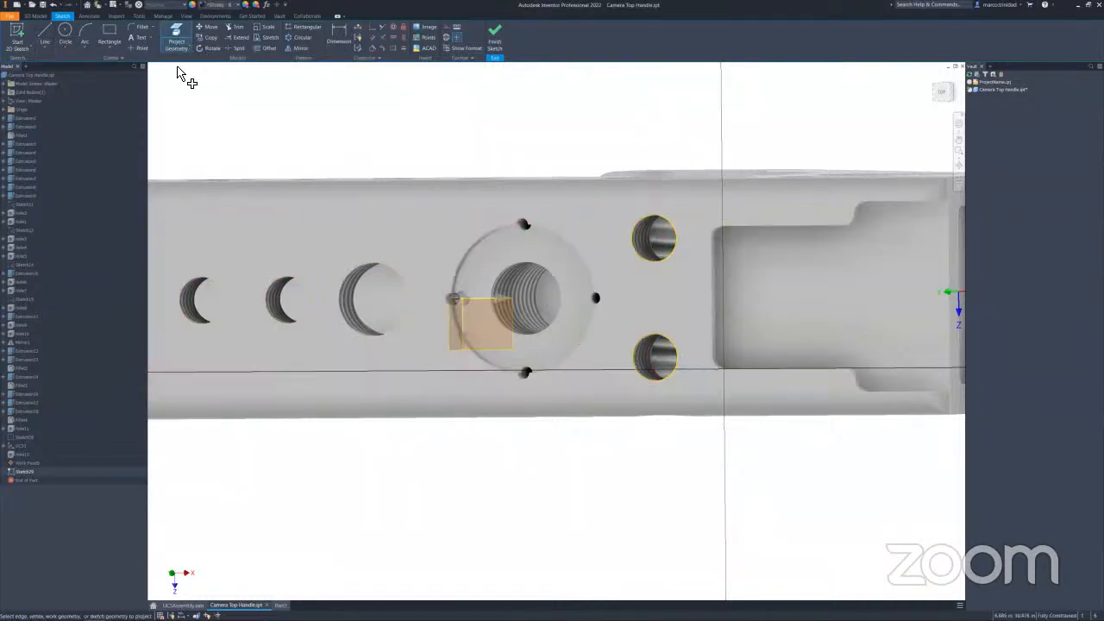
Sketch a line between the two projected hole centers, place a point at its midpoint and finish the sketch.
click(45, 34)
click(653, 357)
click(655, 240)
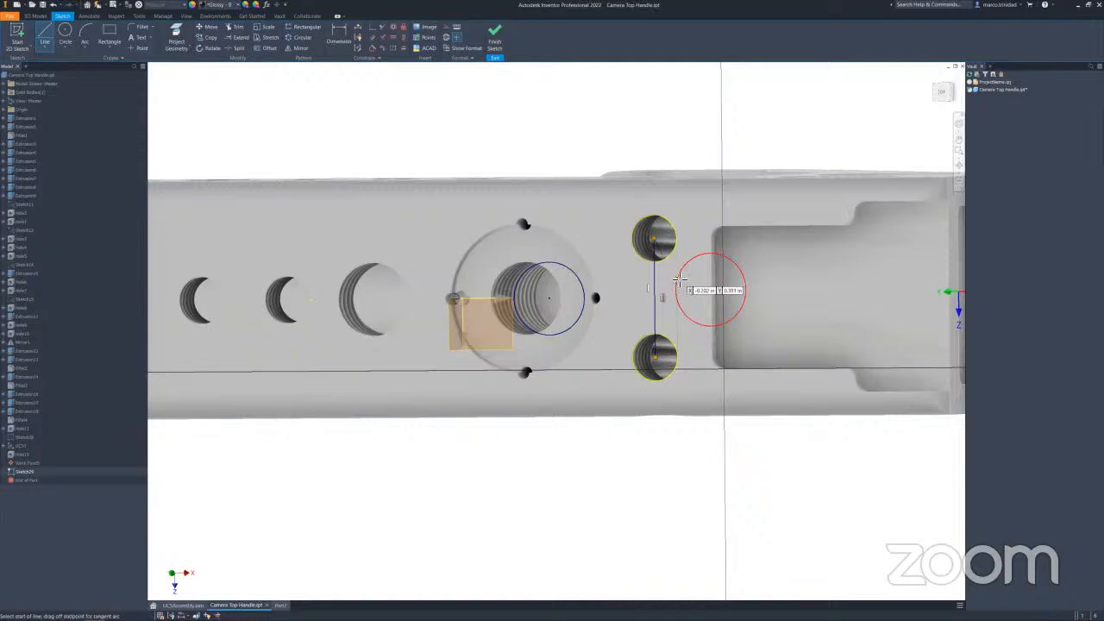
key(Escape)
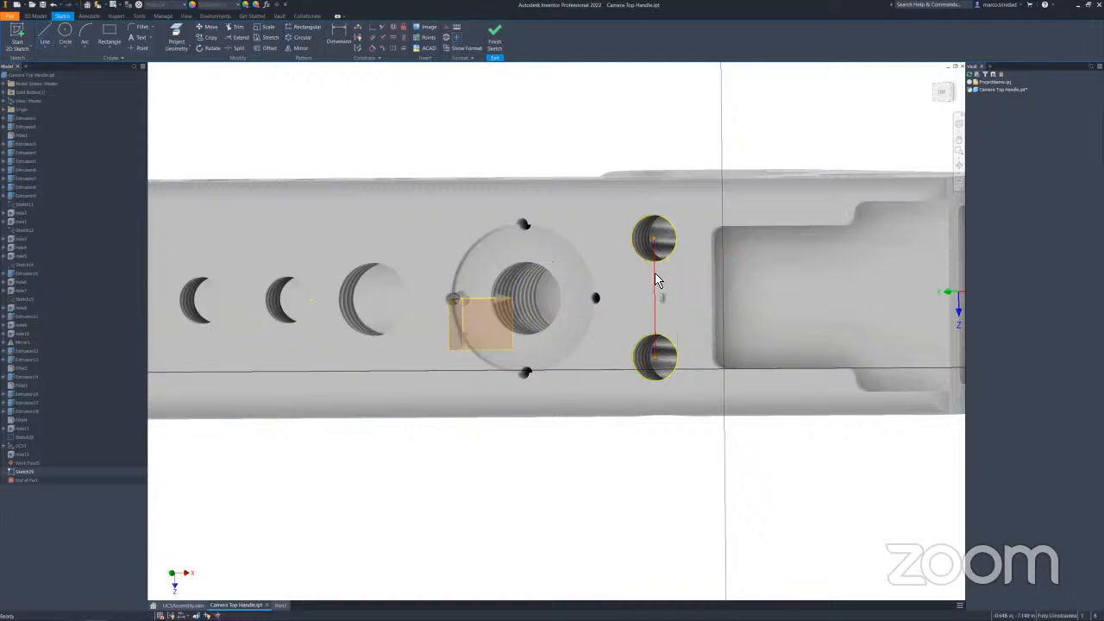
right_click(655, 278)
click(699, 290)
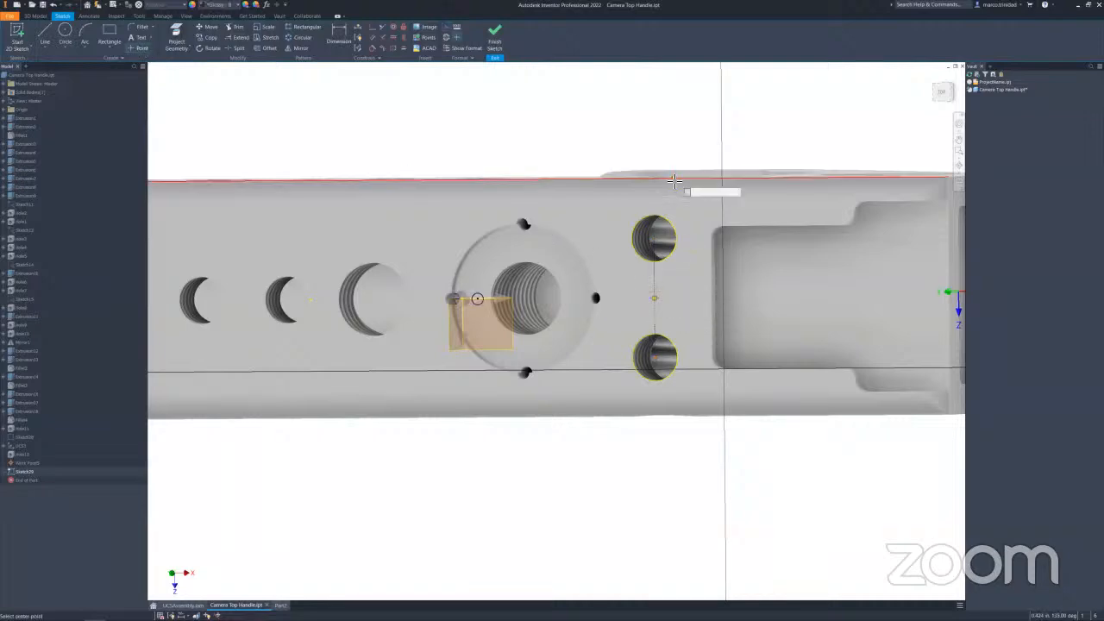
click(496, 38)
Create a UCS at the sketch point midway between the two small top holes, keeping its default orientation.
mouse_move(704, 288)
shift+middle_down()
mouse_move(682, 230)
mouse_move(612, 237)
mouse_move(653, 268)
mouse_move(727, 202)
shift+middle_up()
scroll(716, 200, down, 6)
middle_drag(758, 164, 678, 234)
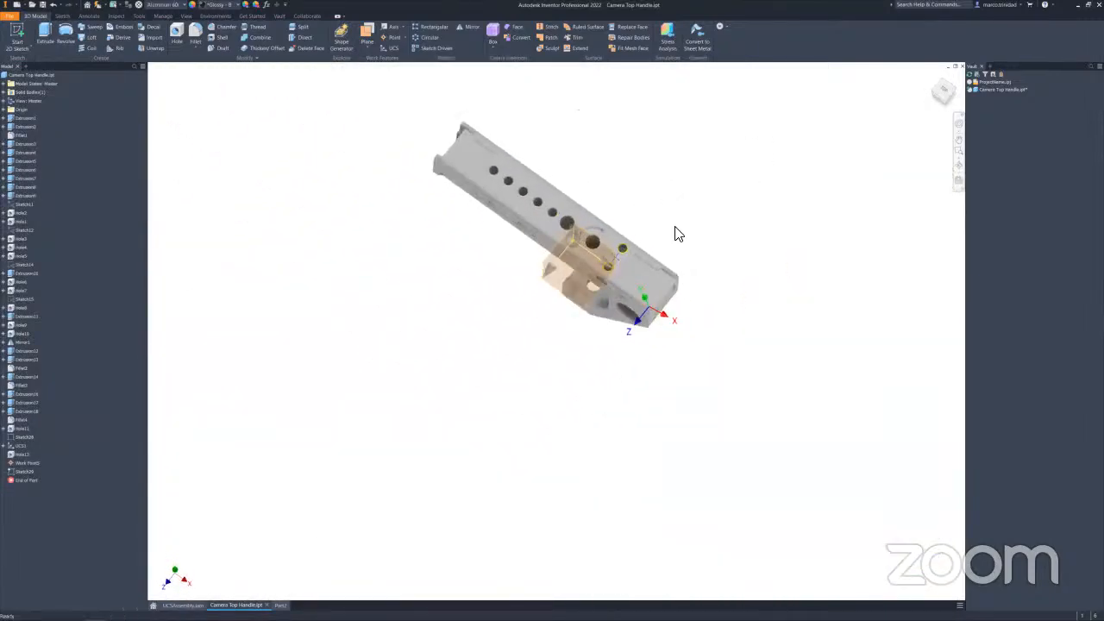
click(390, 49)
click(617, 251)
shift+middle_drag(661, 159, 612, 183)
right_click(609, 138)
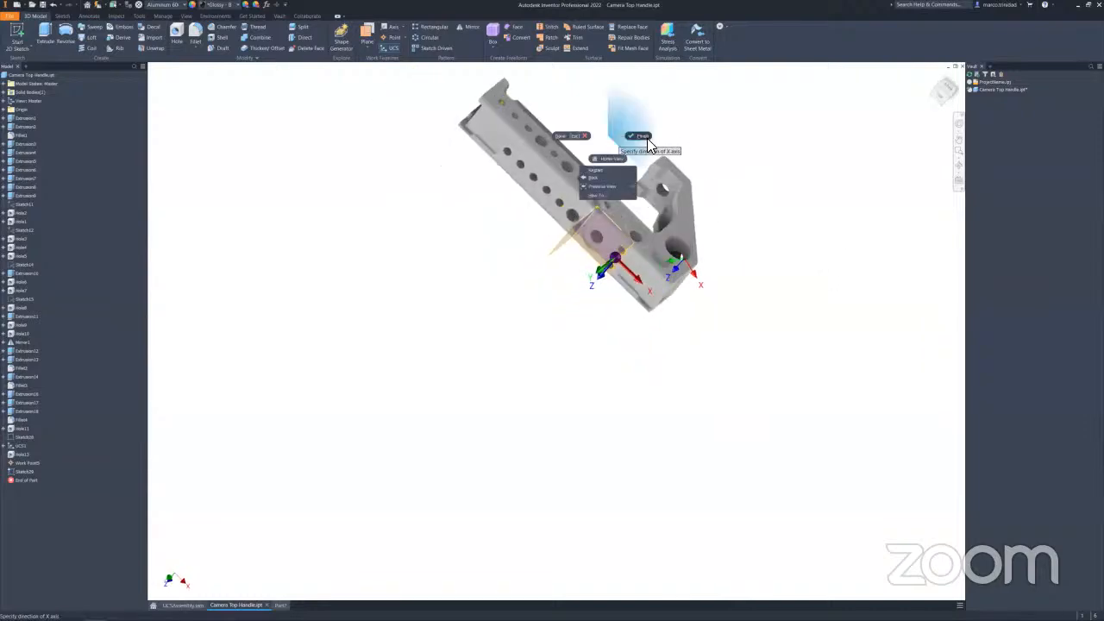
click(647, 139)
Create another UCS at the work point in the endmost side hole with default orientation, and return to the home view.
click(391, 49)
scroll(523, 114, up, 5)
scroll(533, 103, down, 7)
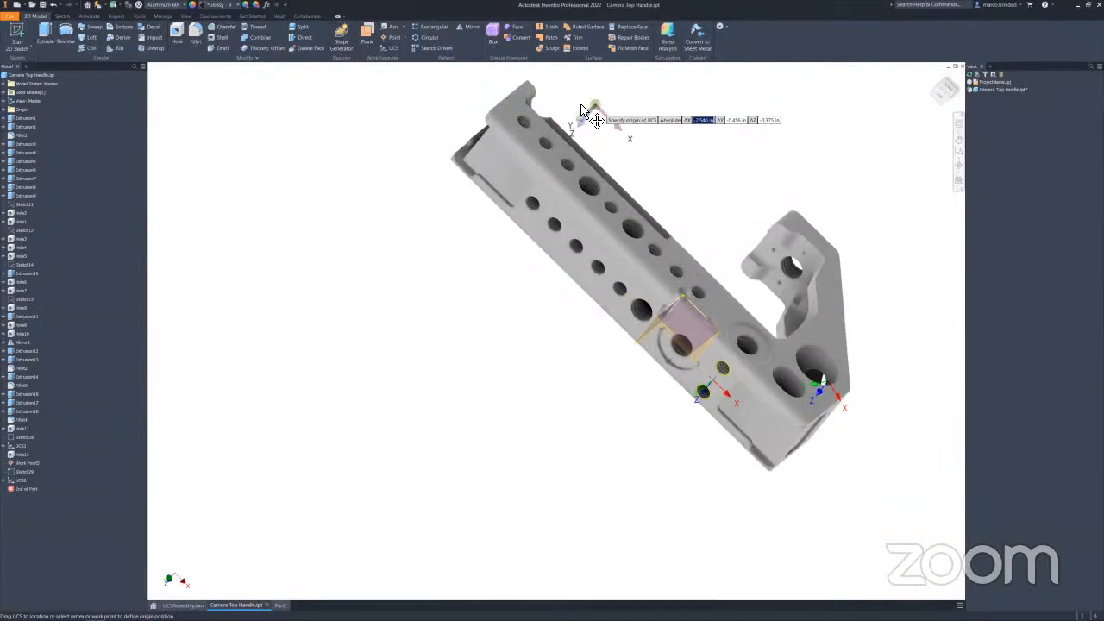
scroll(583, 110, down, 3)
click(465, 145)
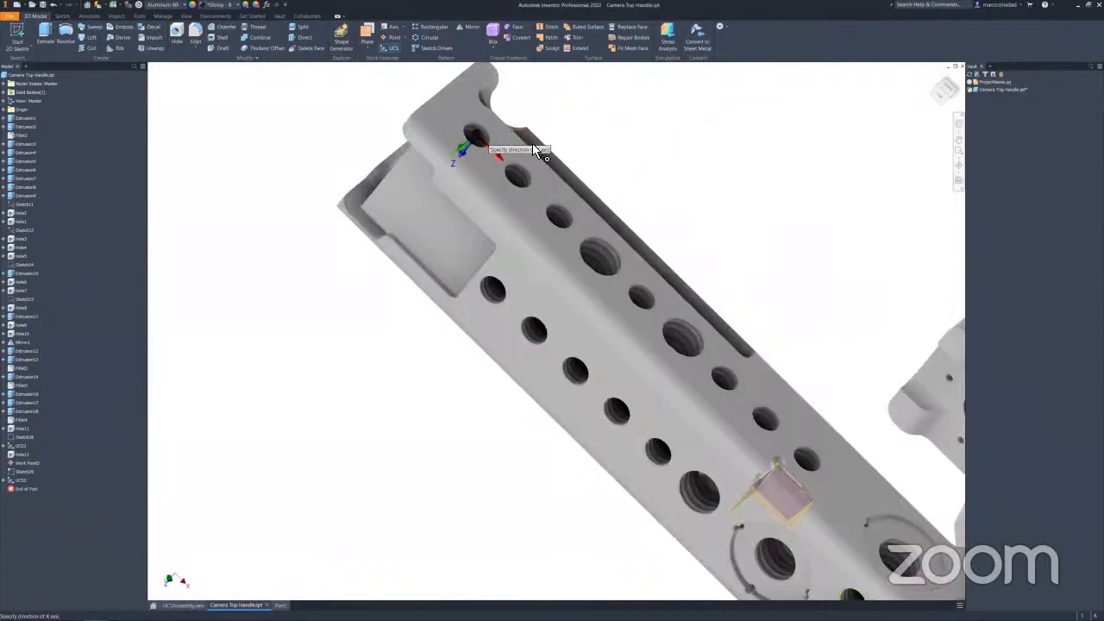
right_click(607, 144)
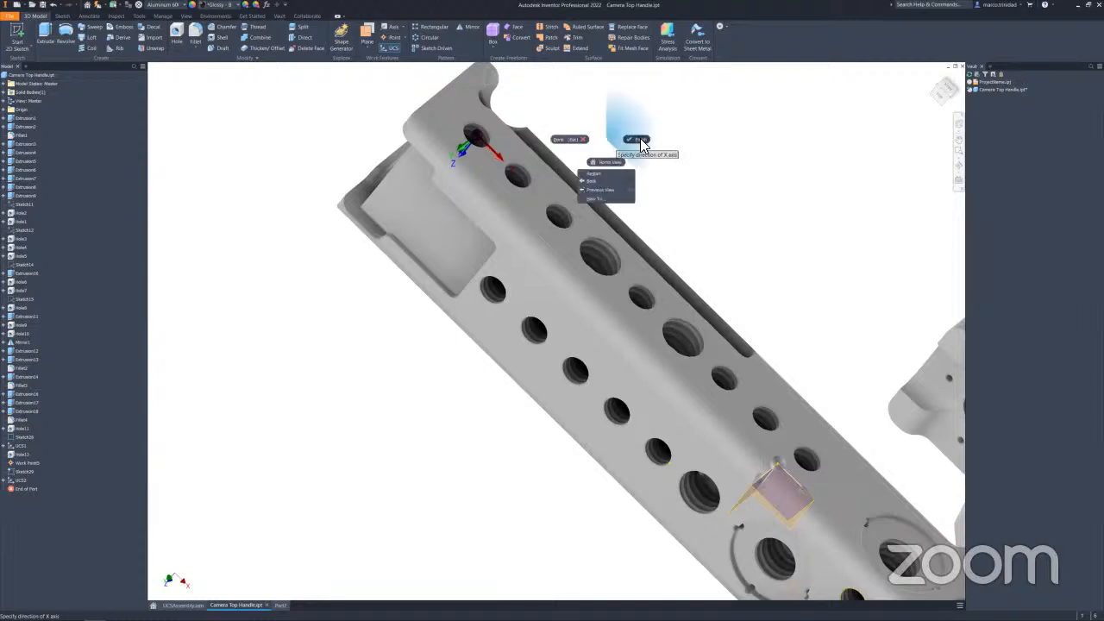
click(641, 141)
scroll(400, 294, up, 6)
scroll(525, 262, down, 2)
shift+middle_drag(532, 259, 655, 253)
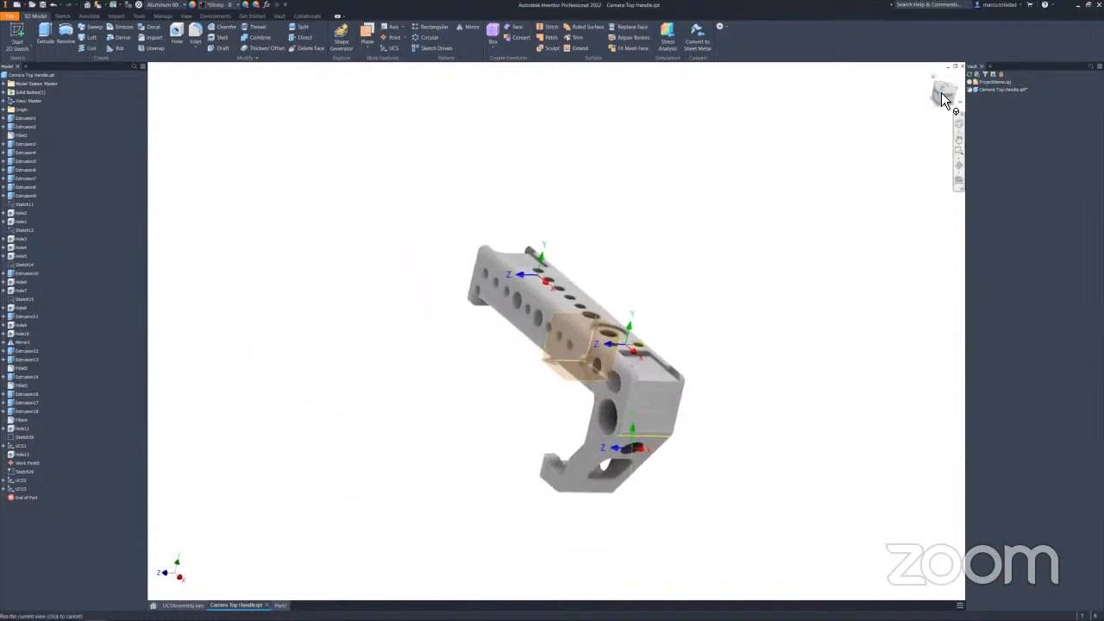
click(944, 93)
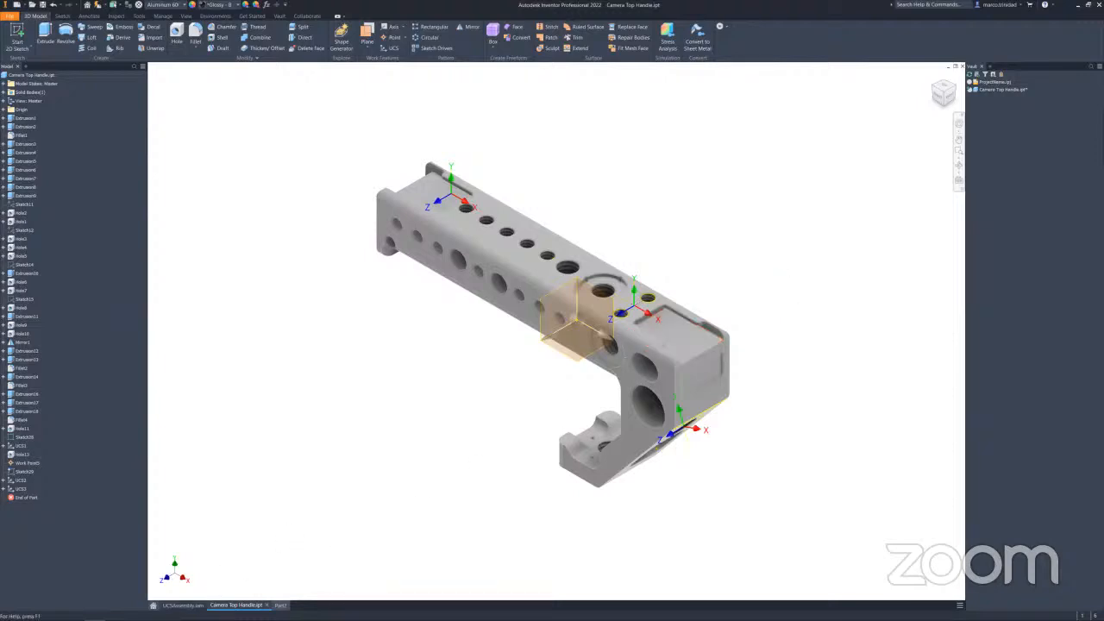
Switch to the UCSAssembly file and open the slotted NATO rail component for in-place editing.
click(183, 604)
mouse_move(391, 336)
shift+middle_down()
mouse_move(440, 331)
mouse_move(398, 329)
shift+middle_up()
middle_drag(651, 254, 614, 307)
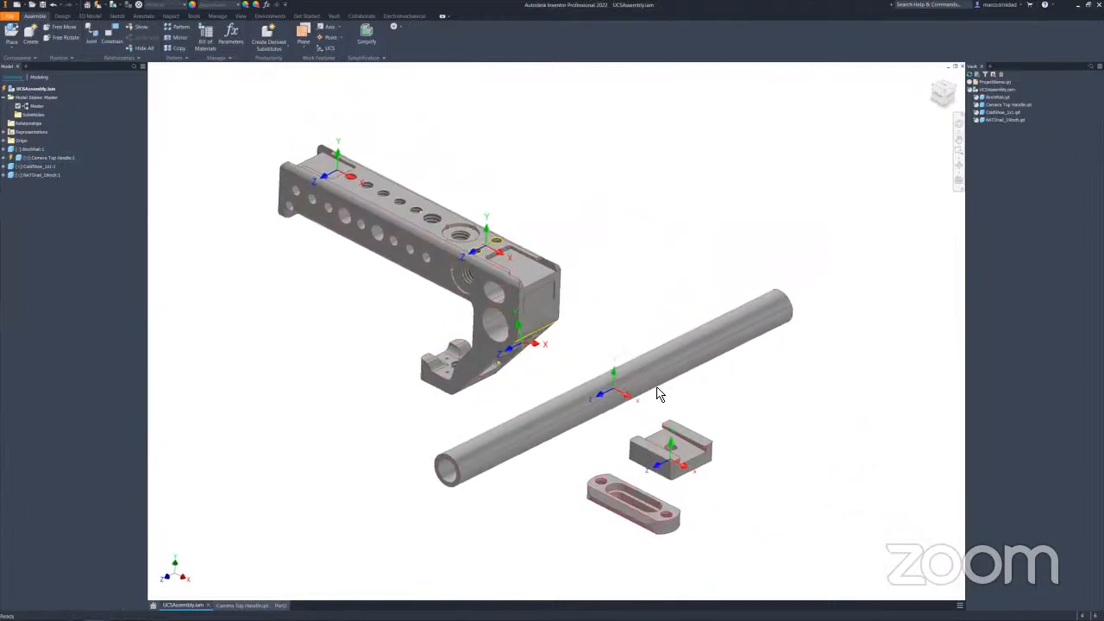
middle_drag(783, 461, 800, 382)
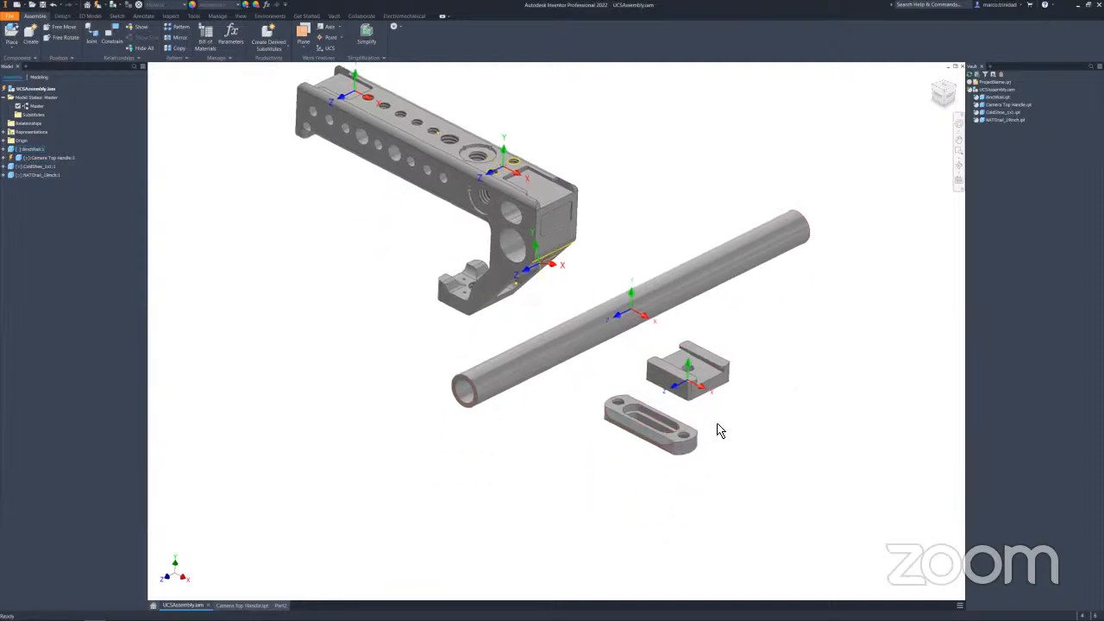
double_click(684, 440)
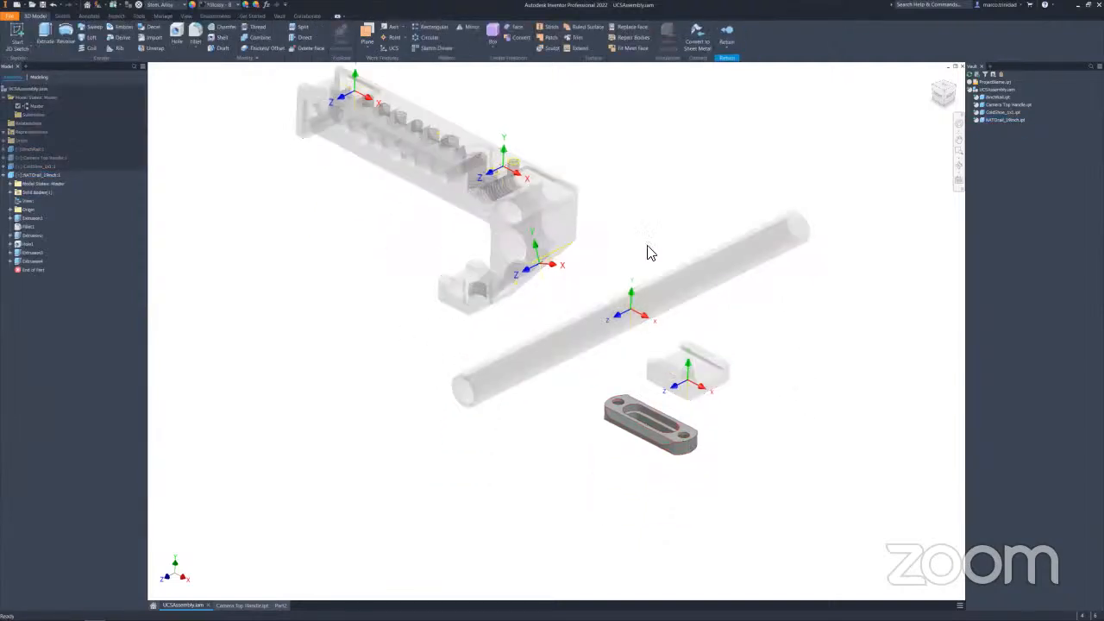
middle_drag(761, 345, 713, 250)
shift+middle_drag(687, 318, 685, 296)
scroll(639, 333, up, 4)
scroll(583, 352, up, 7)
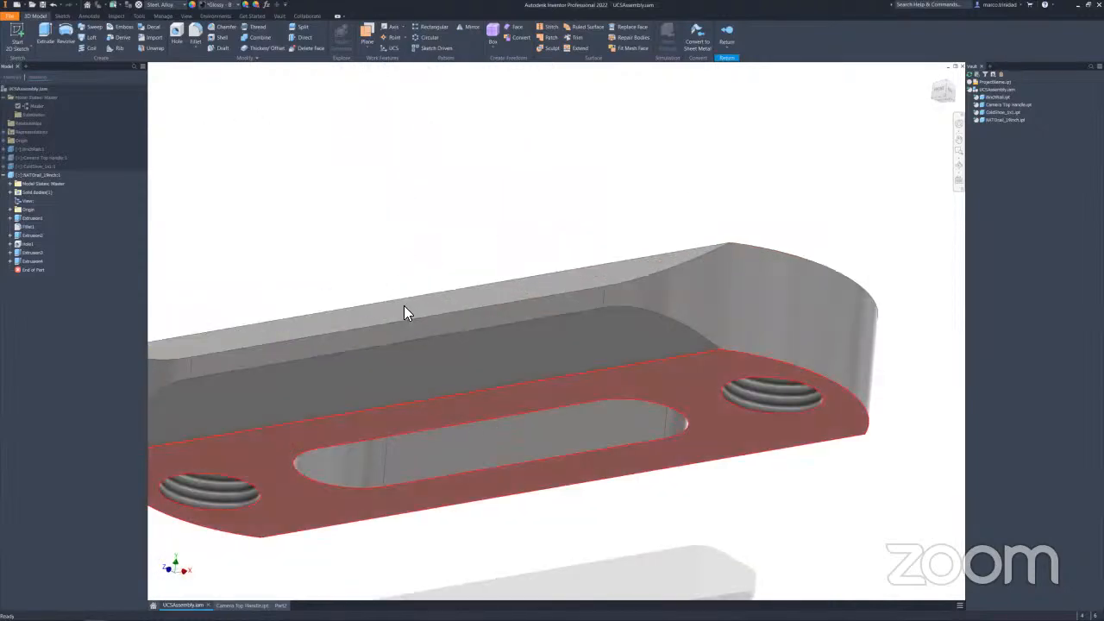
click(404, 37)
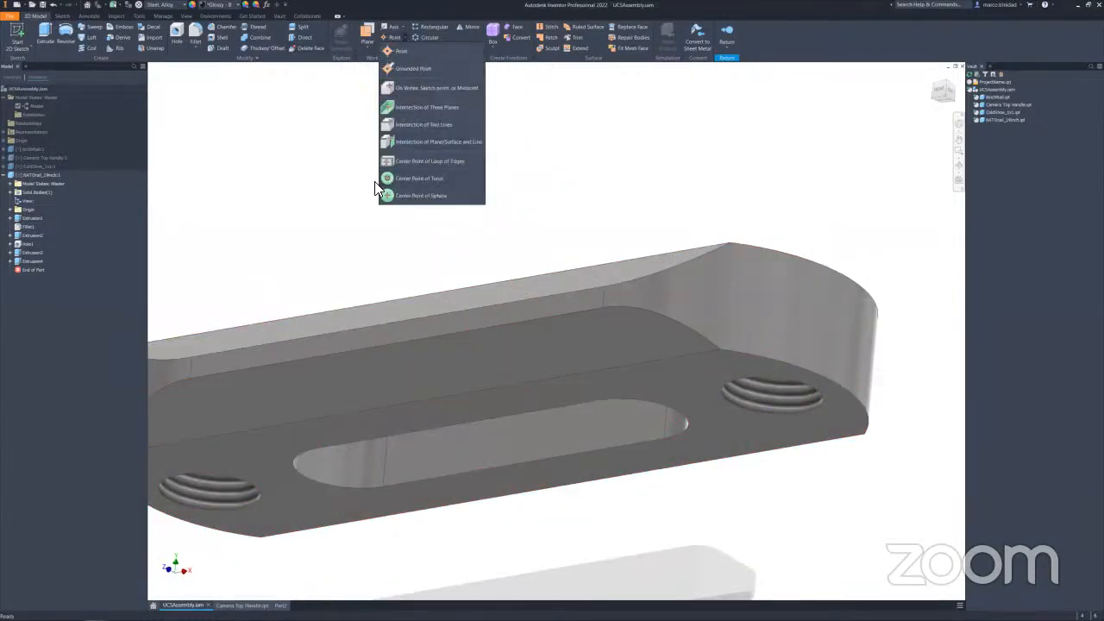
click(422, 161)
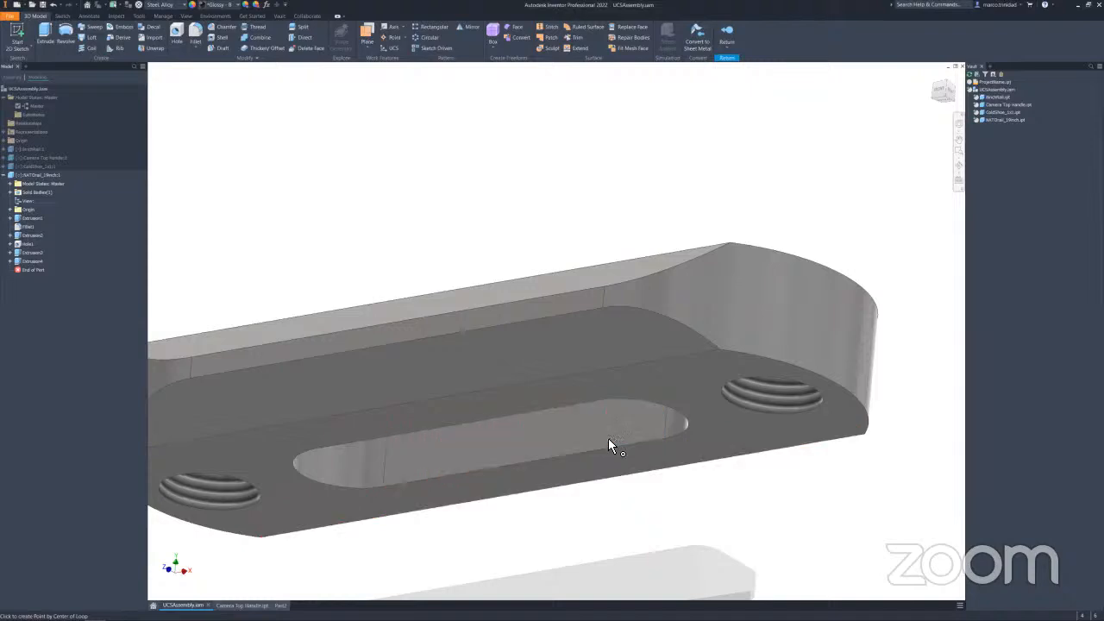
shift+middle_drag(534, 275, 621, 175)
mouse_move(601, 392)
shift+middle_down()
mouse_move(618, 368)
mouse_move(612, 388)
shift+middle_up()
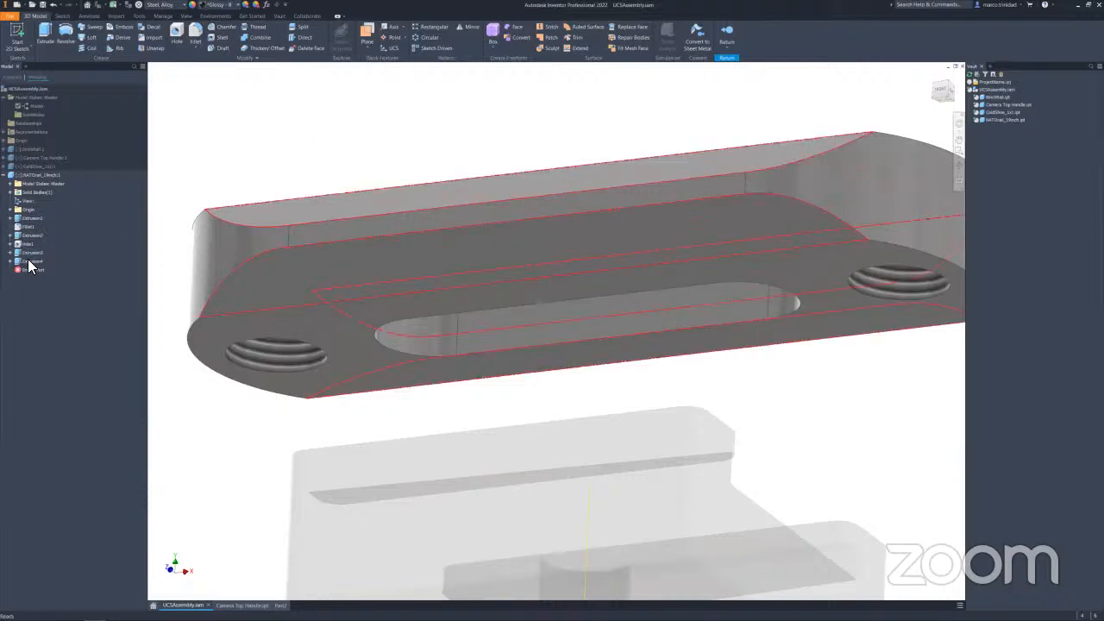
click(31, 220)
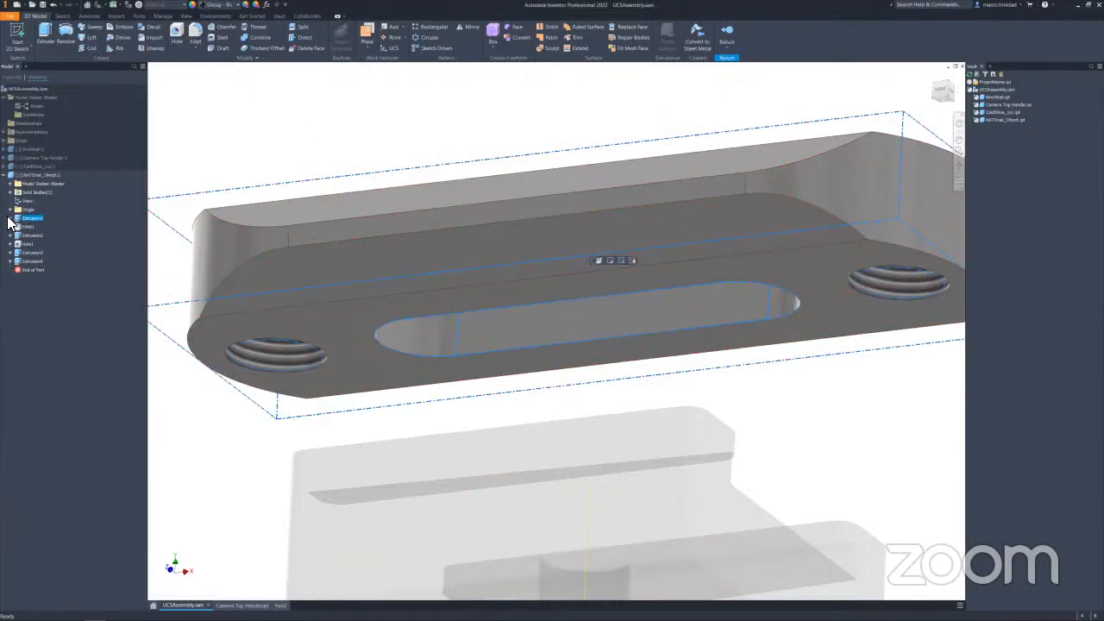
right_click(38, 227)
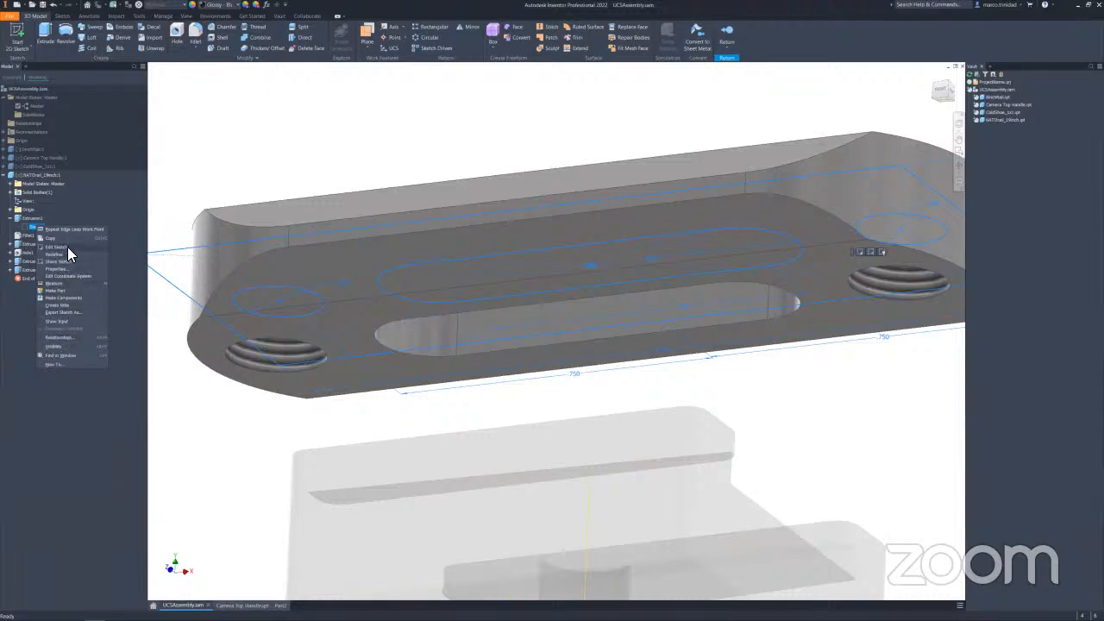
click(67, 246)
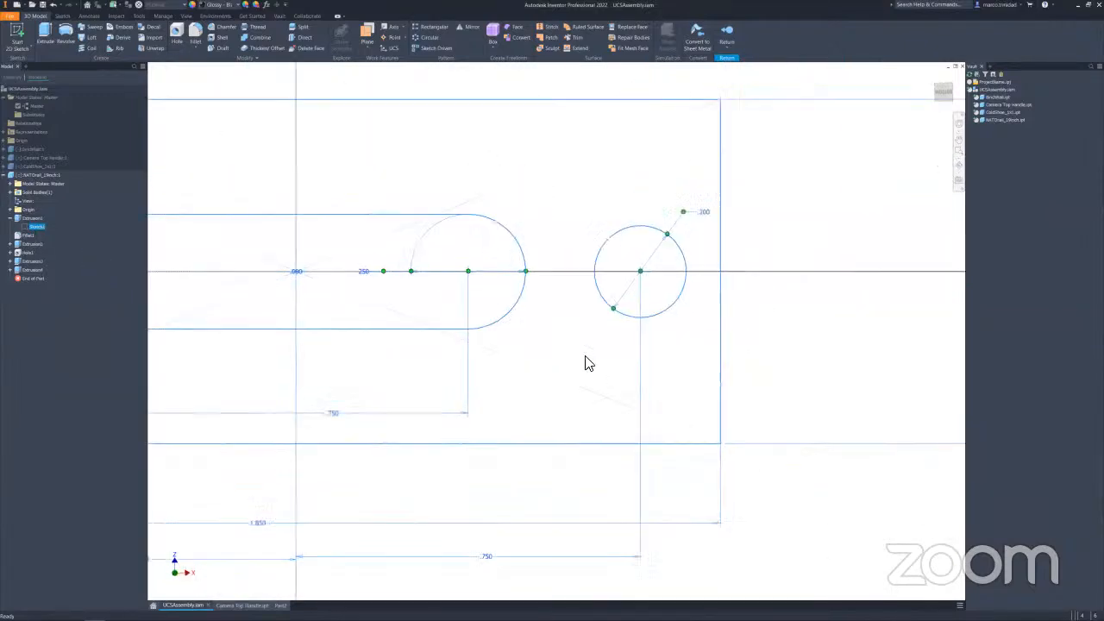
scroll(517, 316, up, 3)
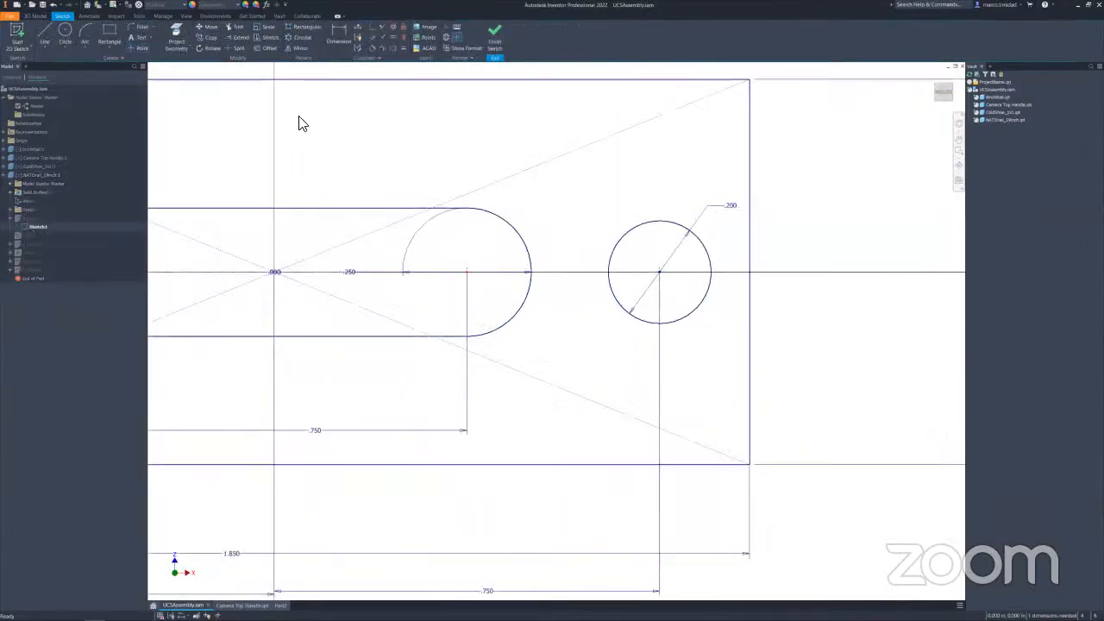
click(496, 38)
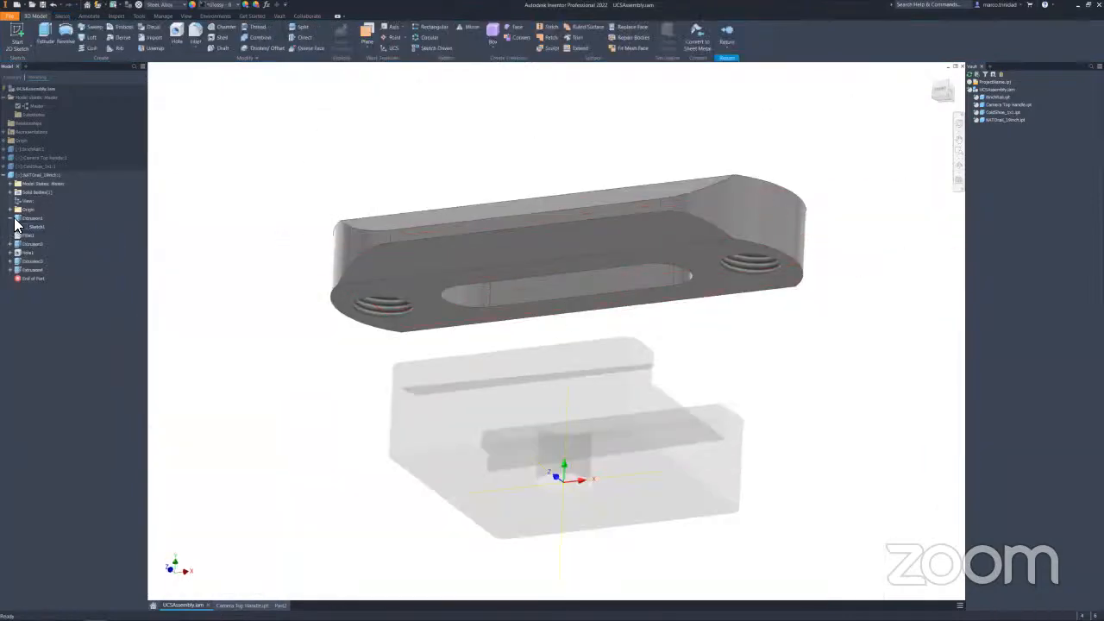
Make the base extrusion's sketch visible and create a UCS at the center of the slot's end arc, keeping the default orientation.
right_click(36, 226)
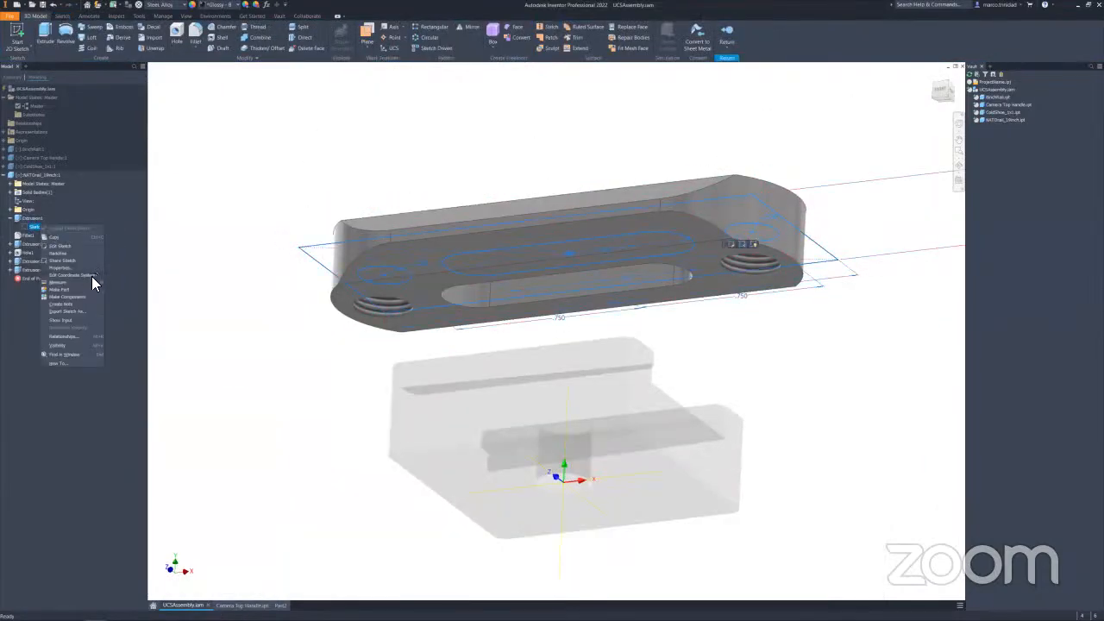
click(74, 345)
shift+middle_drag(726, 344, 743, 276)
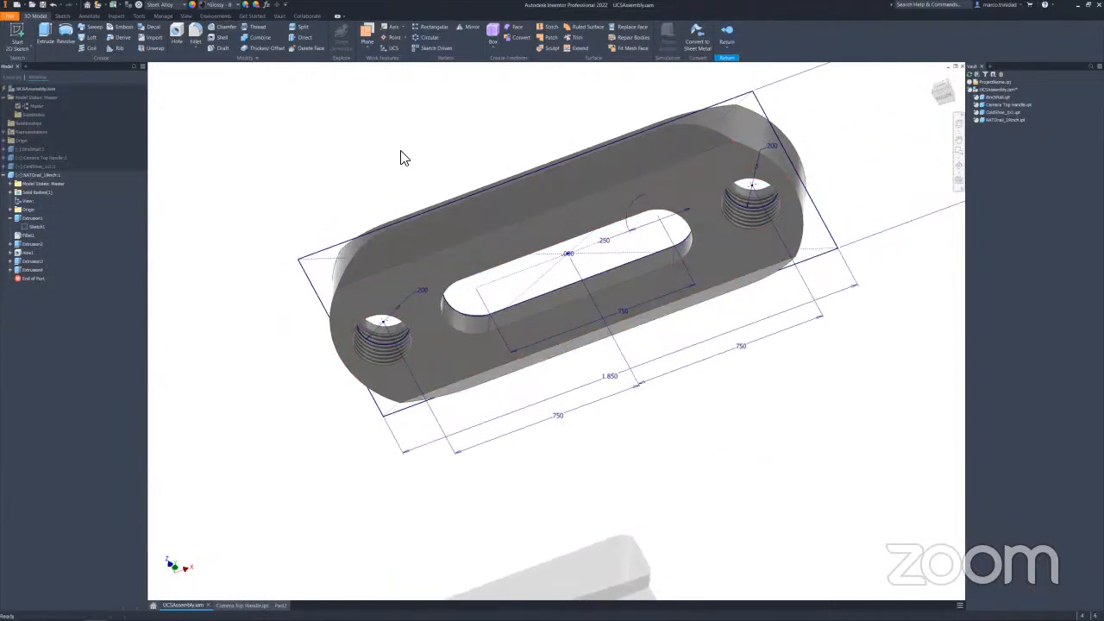
click(660, 217)
shift+middle_drag(720, 287, 723, 369)
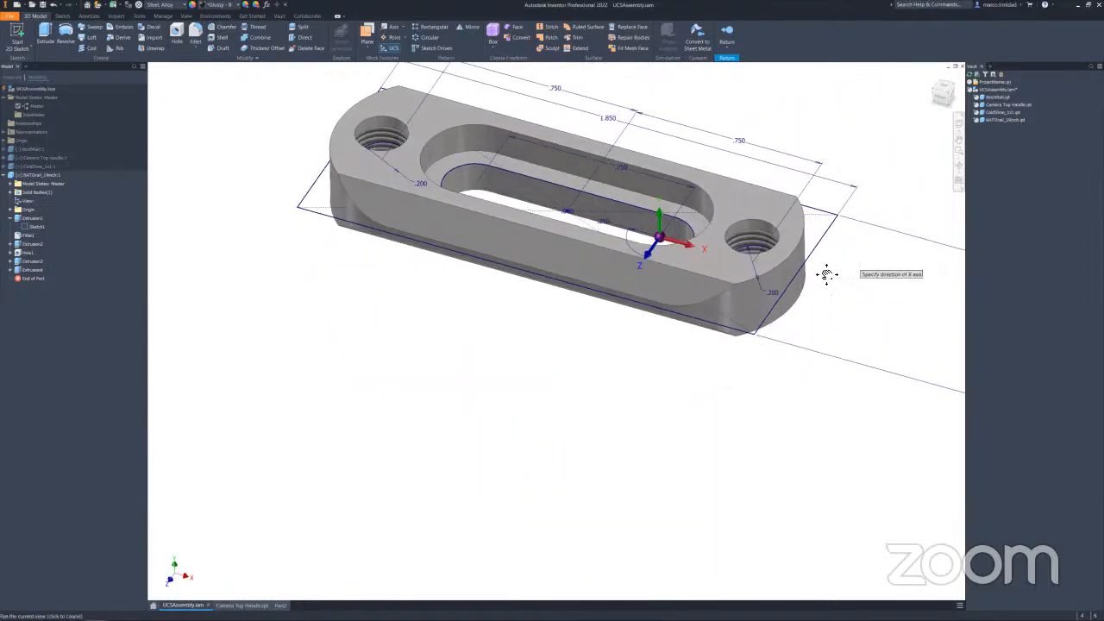
middle_drag(828, 273, 774, 290)
right_click(609, 244)
click(639, 247)
Redefine the new UCS by moving its origin down along the Y axis toward the rail's underside.
scroll(608, 256, down, 3)
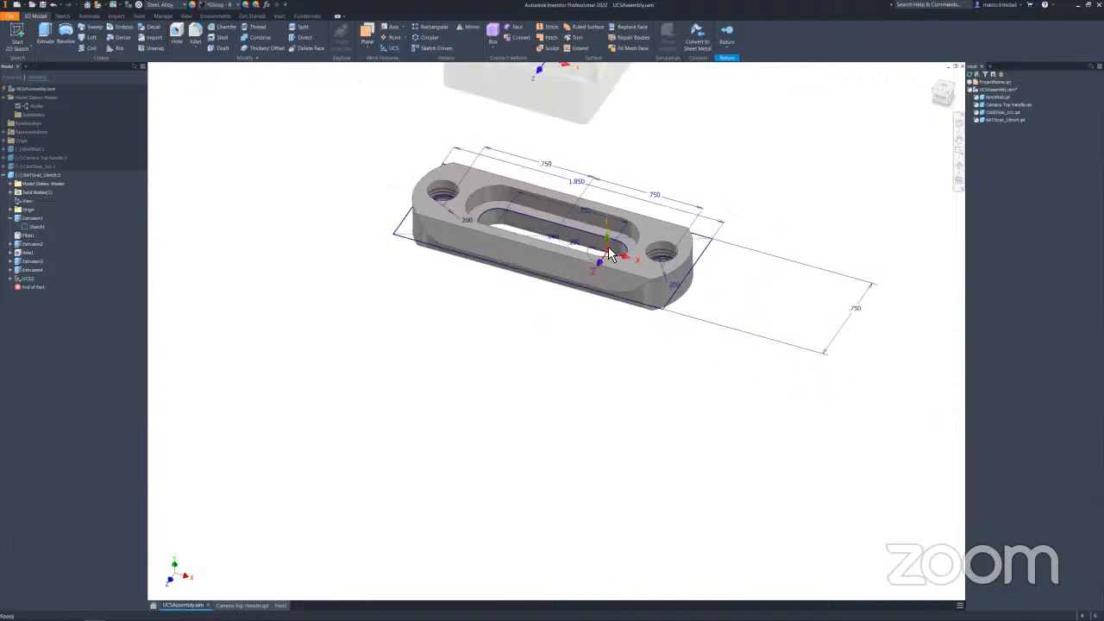
scroll(603, 259, up, 8)
double_click(603, 256)
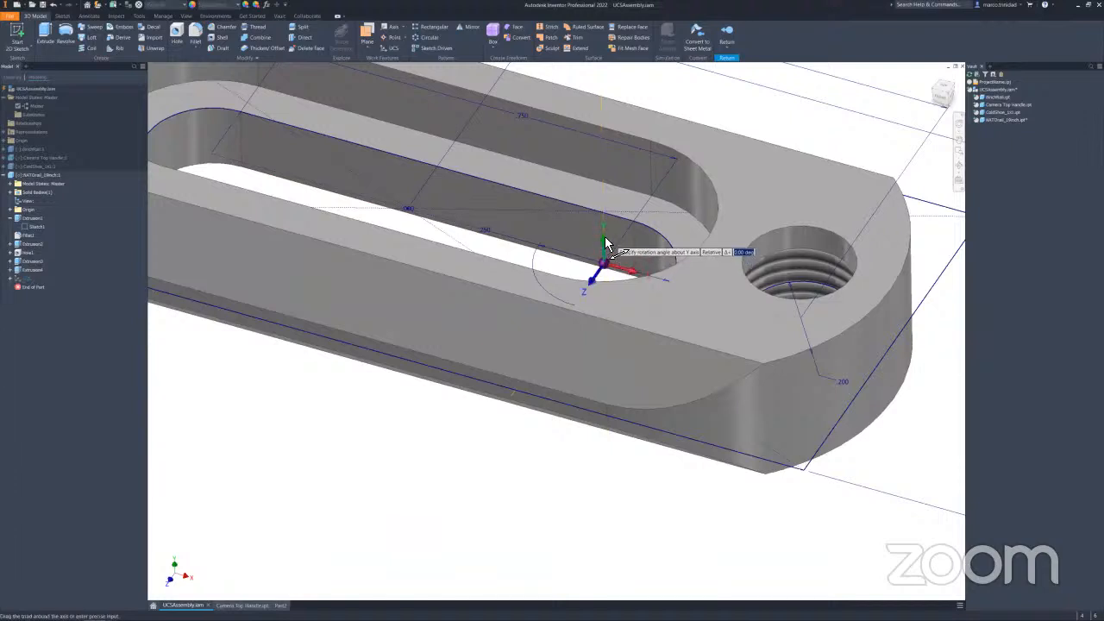
click(605, 244)
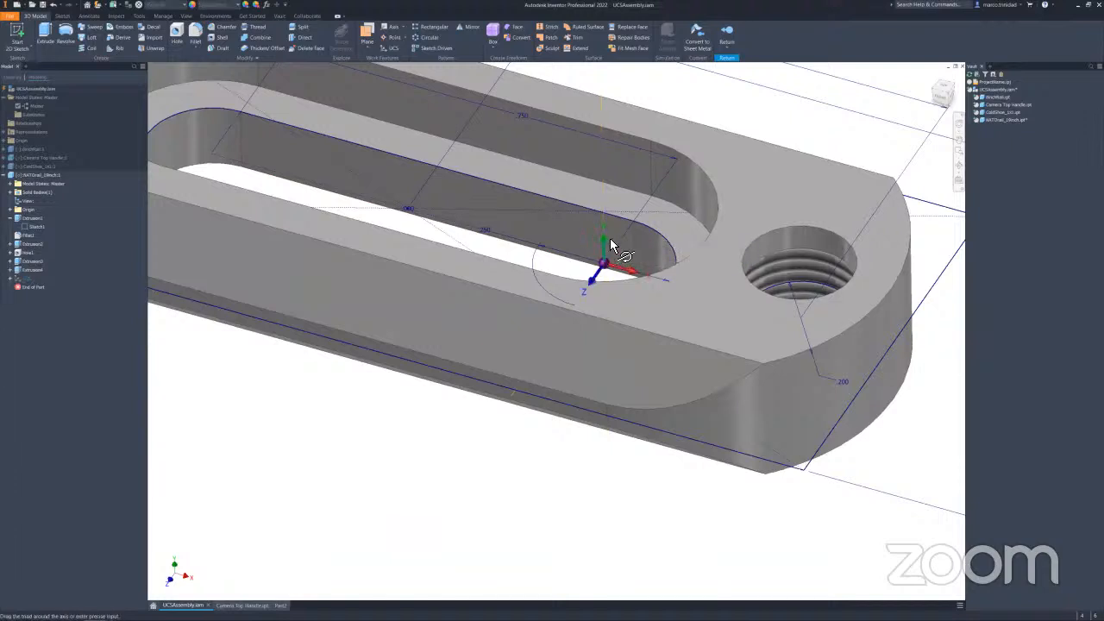
drag(604, 244, 604, 305)
right_click(628, 232)
click(666, 241)
Redefine the UCS again, moving its origin along the X axis to the middle of the slot.
shift+middle_drag(598, 421, 561, 423)
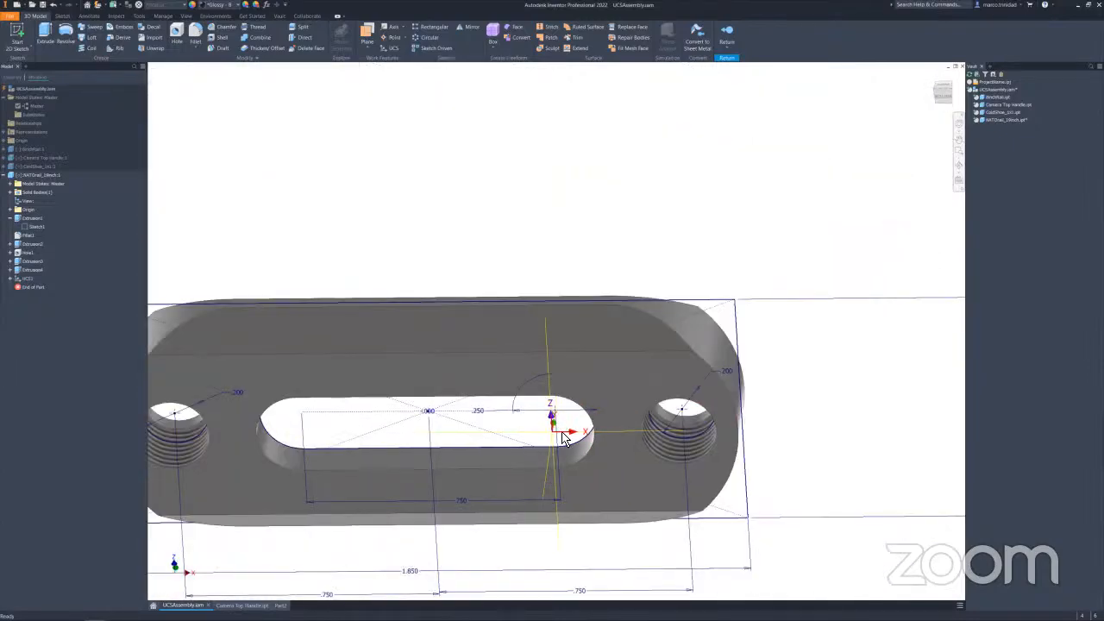
double_click(562, 433)
drag(590, 433, 426, 433)
shift+middle_drag(511, 387, 485, 423)
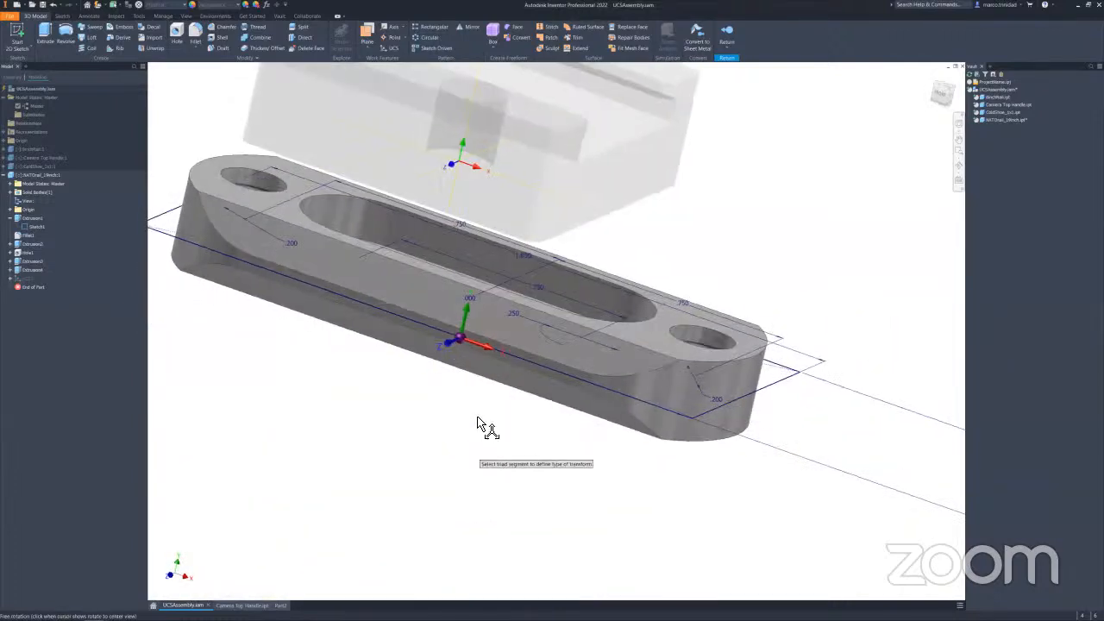
right_click(485, 423)
click(507, 415)
In the assembly, move the NATO rail close to the handle and shift the cold shoe upward, away from the tube.
scroll(526, 394, up, 3)
shift+middle_drag(577, 348, 504, 303)
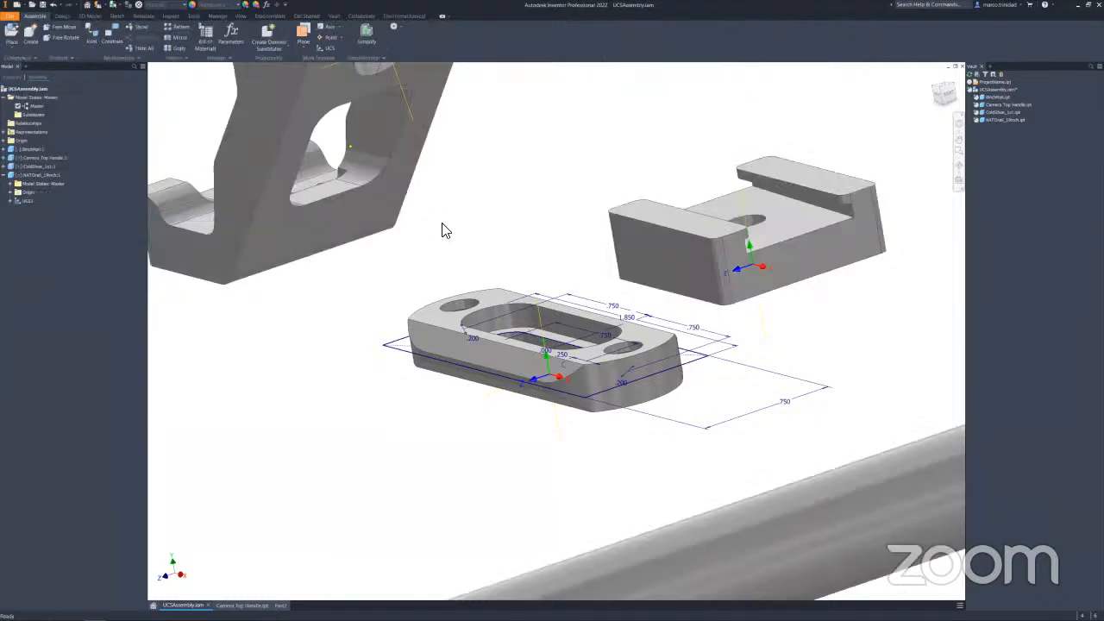
scroll(557, 262, down, 5)
middle_drag(534, 200, 690, 319)
shift+middle_drag(693, 271, 830, 283)
shift+middle_drag(587, 152, 801, 394)
drag(871, 493, 737, 413)
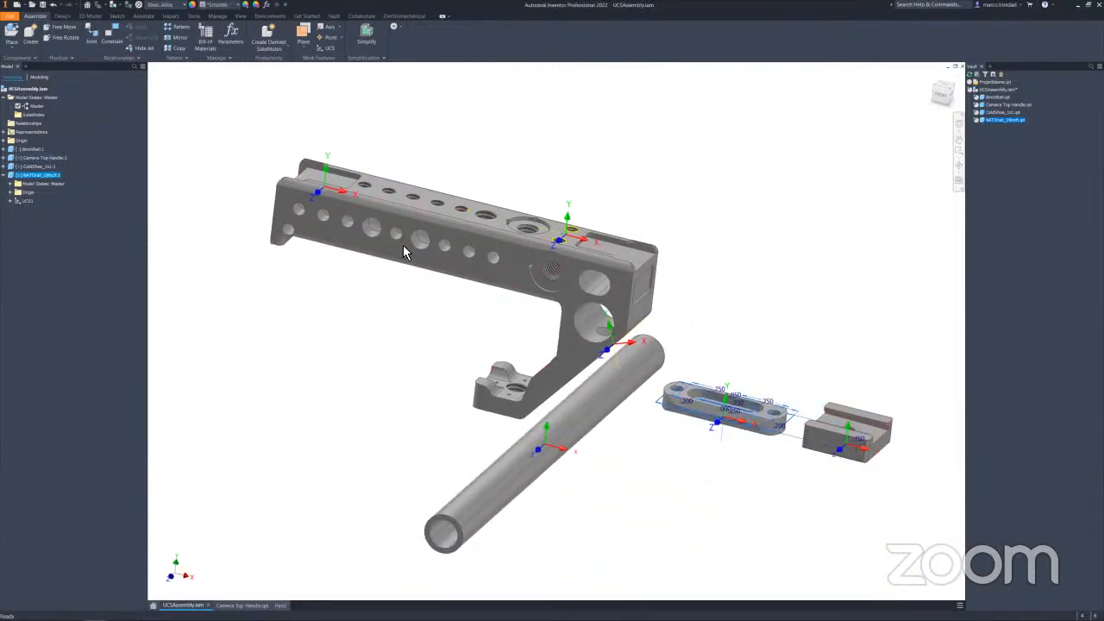
shift+middle_drag(571, 229, 624, 213)
middle_drag(752, 272, 662, 219)
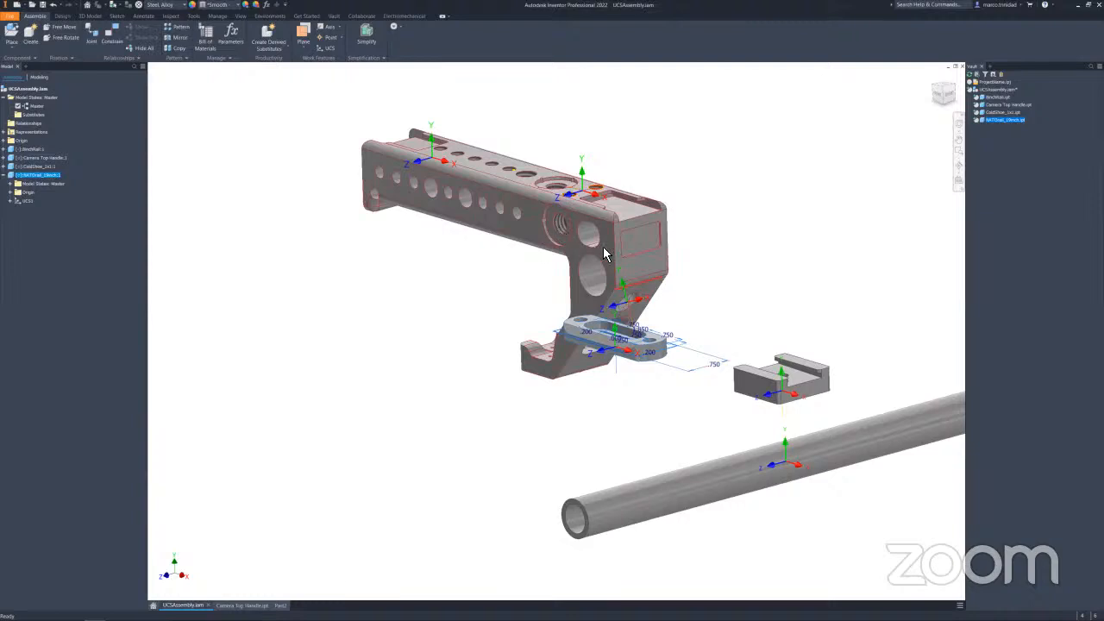
shift+middle_drag(793, 306, 826, 375)
drag(819, 373, 840, 271)
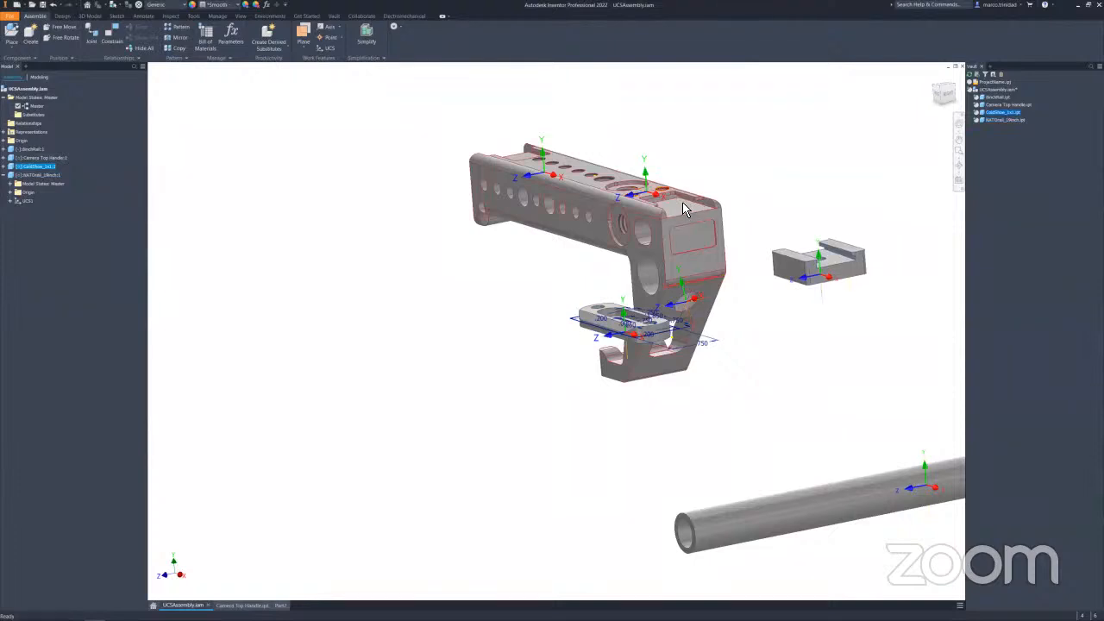
shift+middle_drag(540, 251, 634, 258)
middle_drag(534, 199, 623, 292)
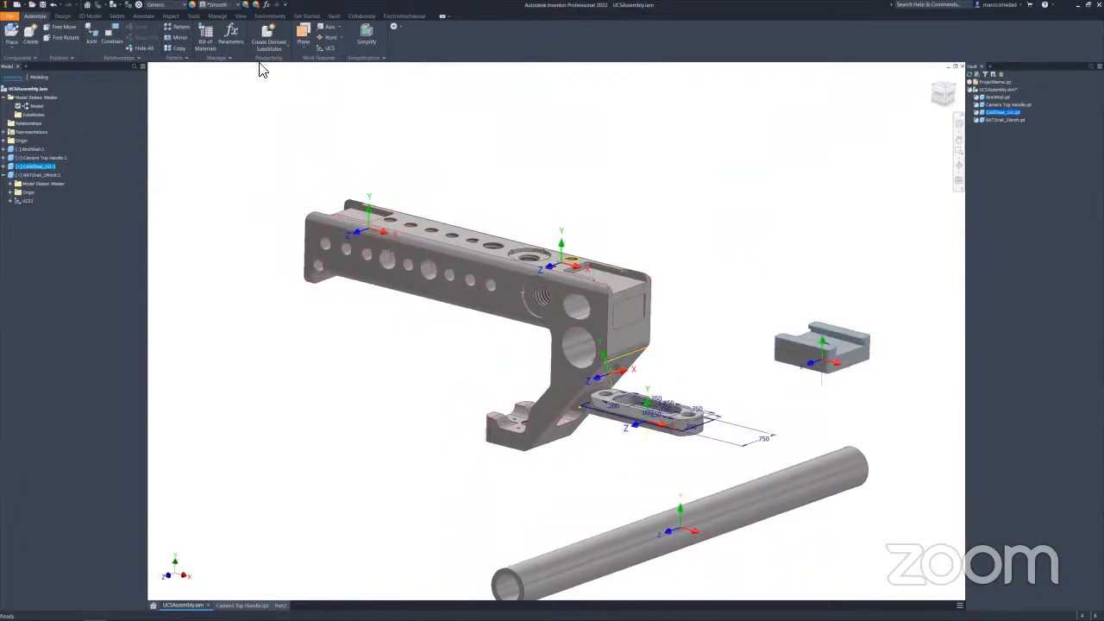
Place a UCS-to-UCS constraint set between the NATO rail's UCS and the UCS between the two small top holes of the handle.
click(112, 39)
drag(230, 72, 276, 146)
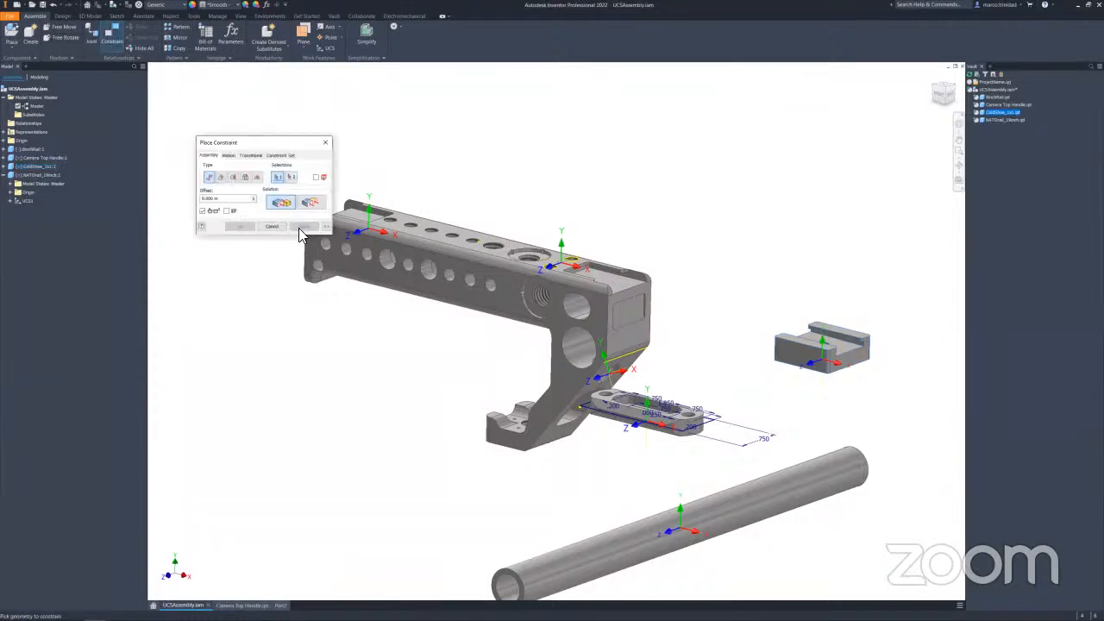
click(280, 155)
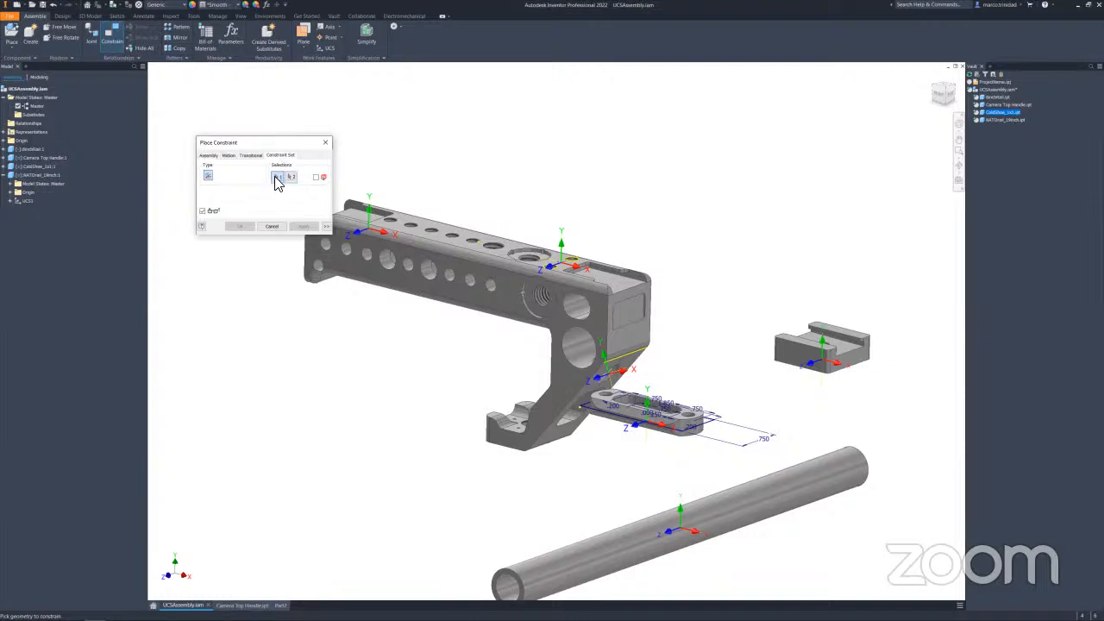
shift+middle_drag(737, 302, 705, 330)
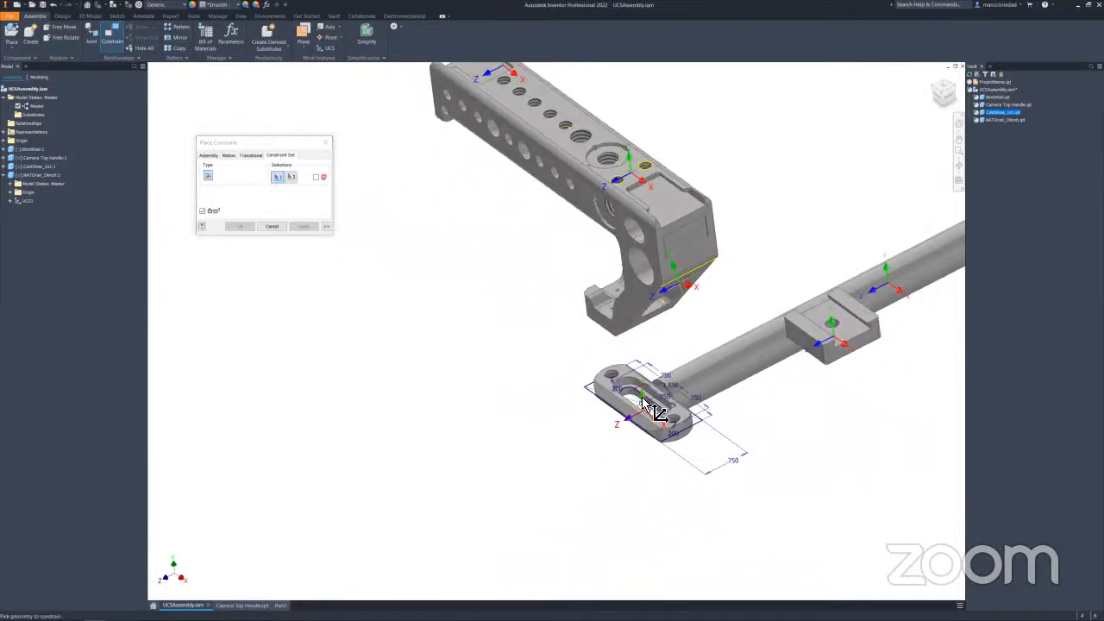
click(643, 402)
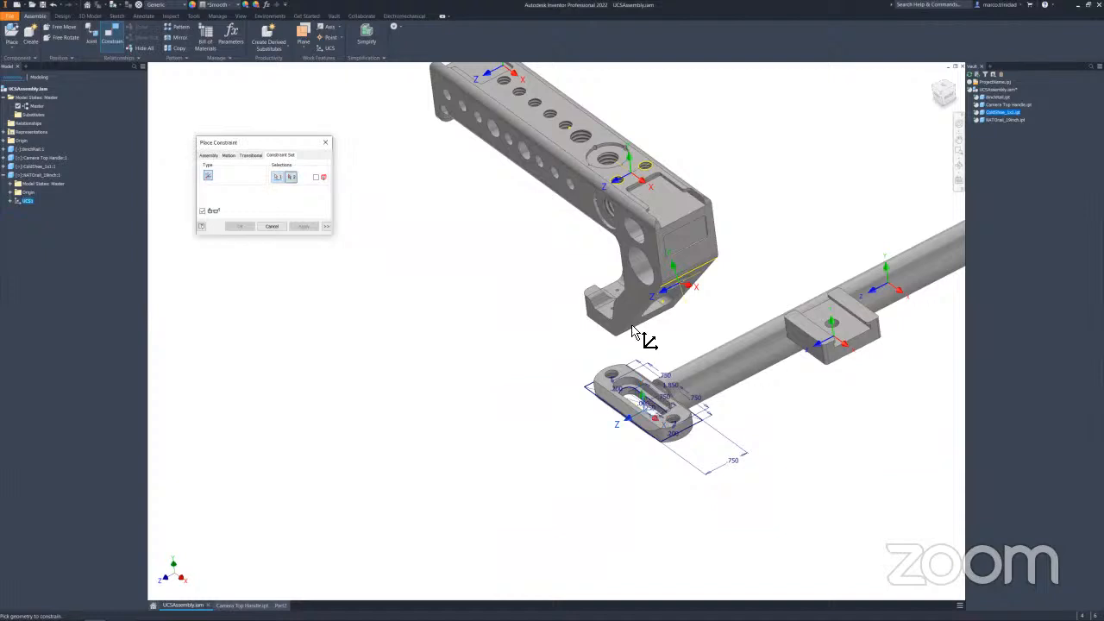
click(634, 169)
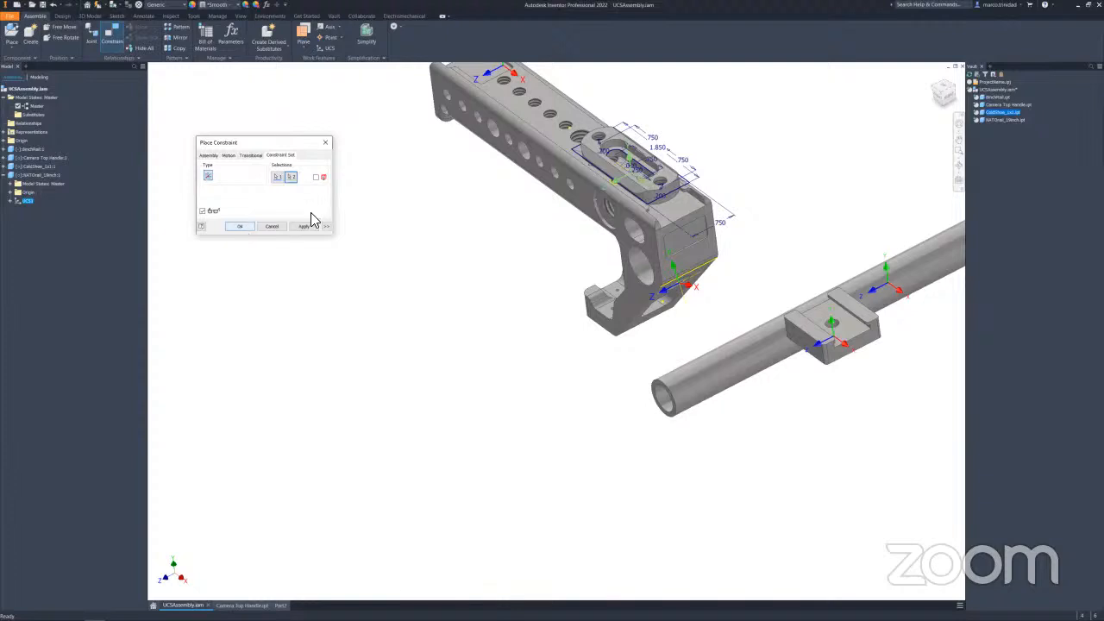
click(240, 232)
shift+middle_drag(525, 234, 480, 402)
scroll(618, 331, up, 5)
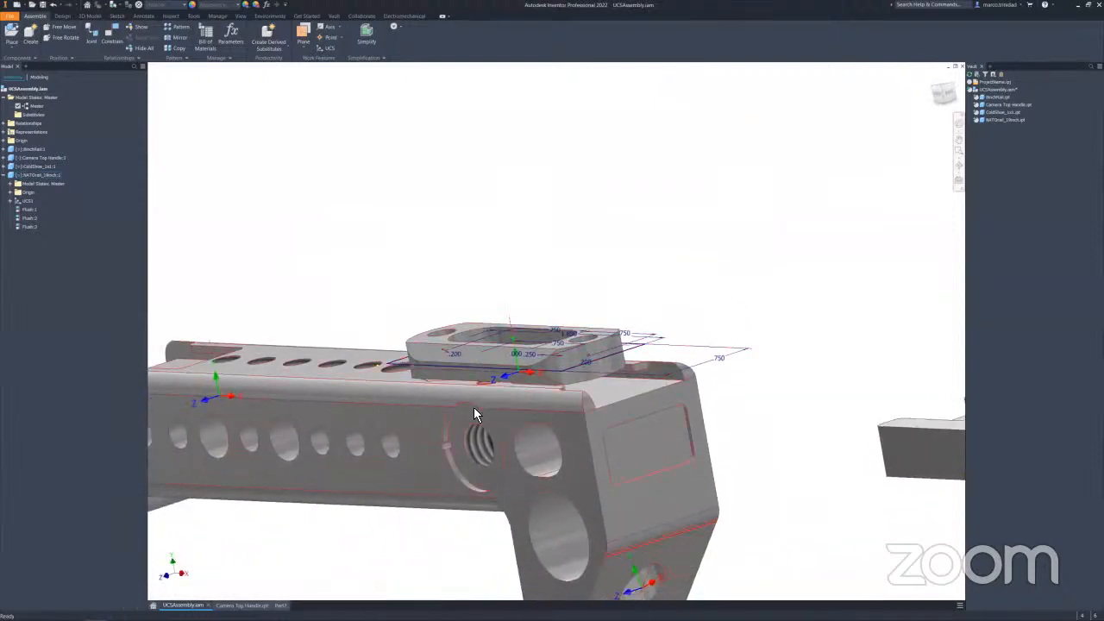
Open the constrained NATO rail for in-place editing.
double_click(36, 174)
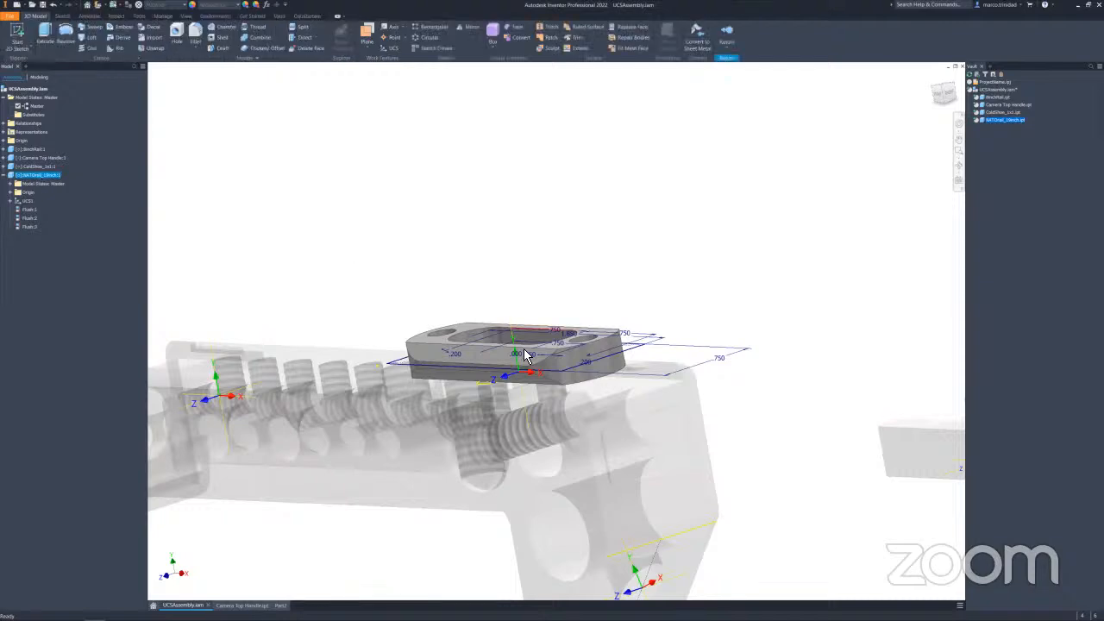
double_click(28, 270)
click(489, 381)
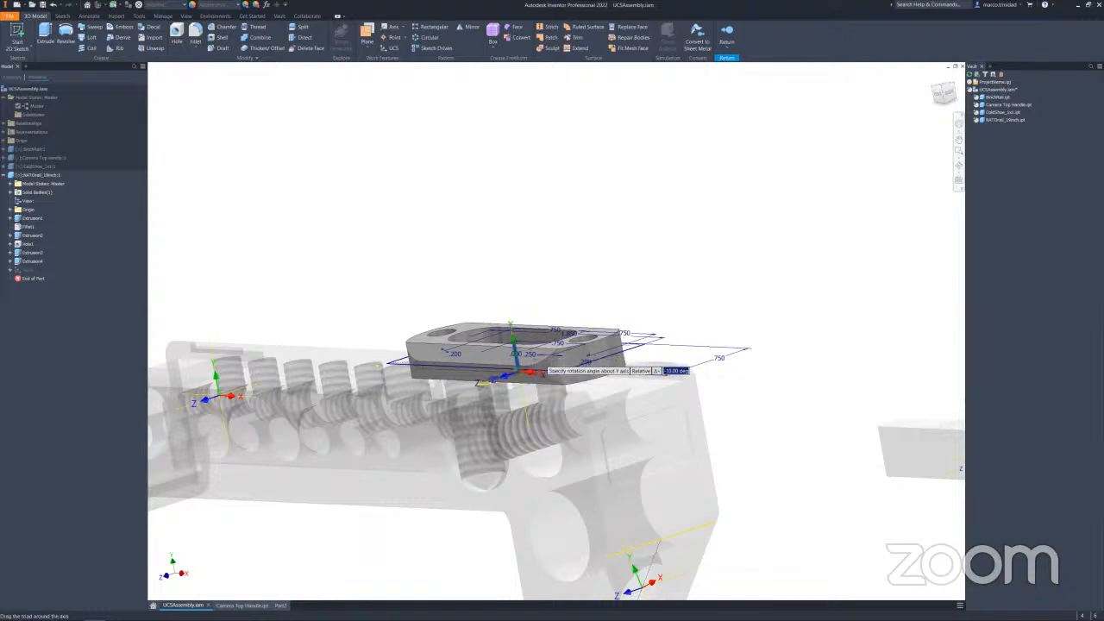
click(521, 367)
click(520, 362)
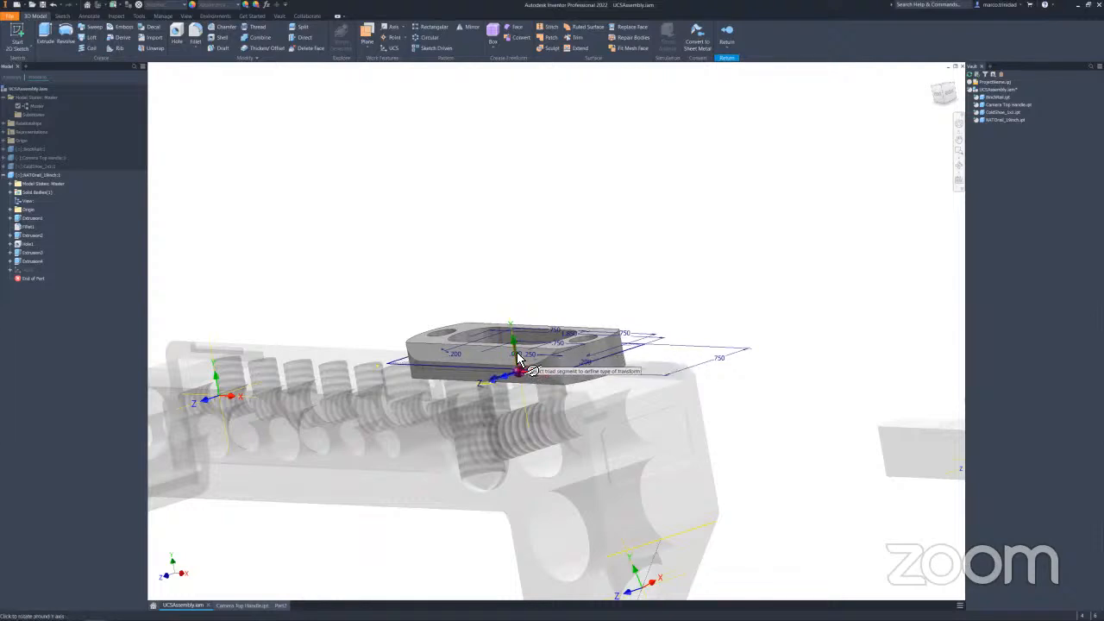
text(90)
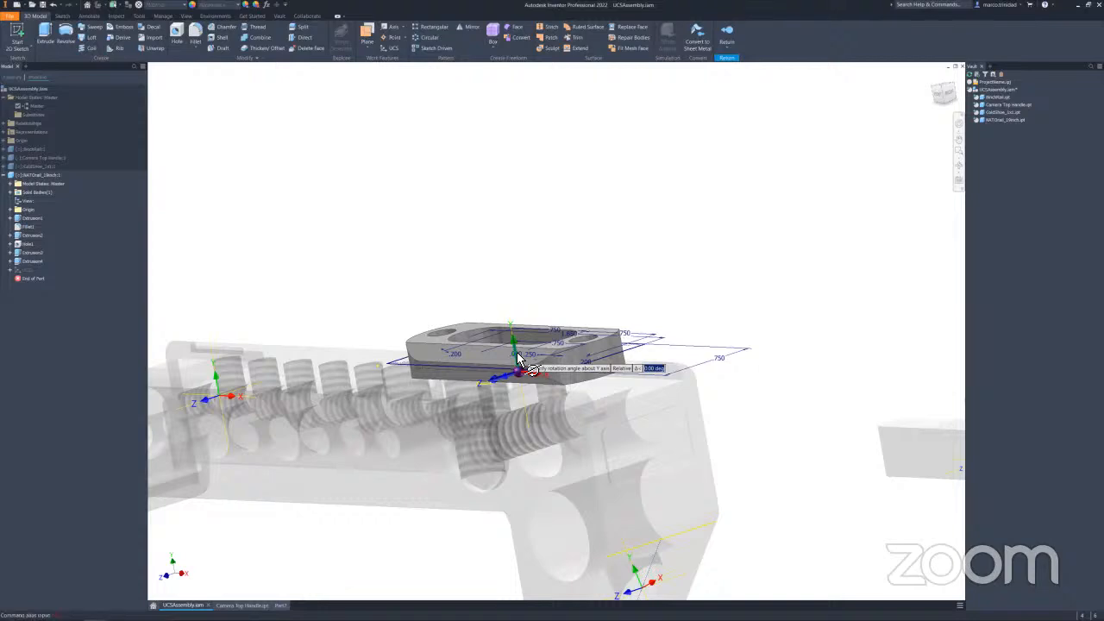
key(Escape)
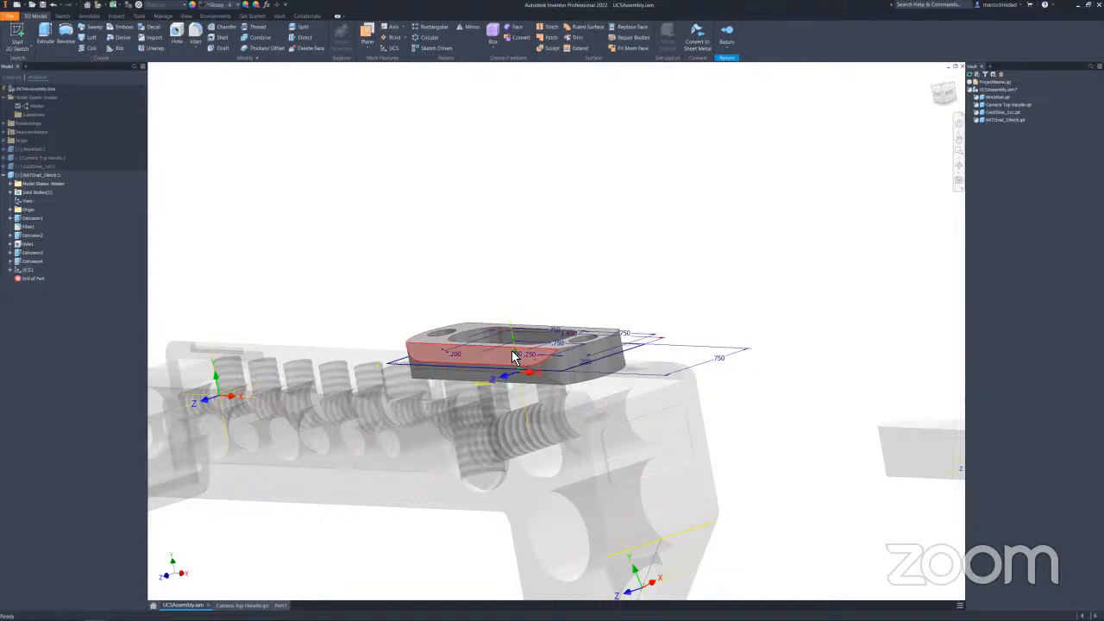
Rotate the NATO rail's UCS 90 degrees about its Y axis, finish the redefinition and return to the assembly.
double_click(30, 270)
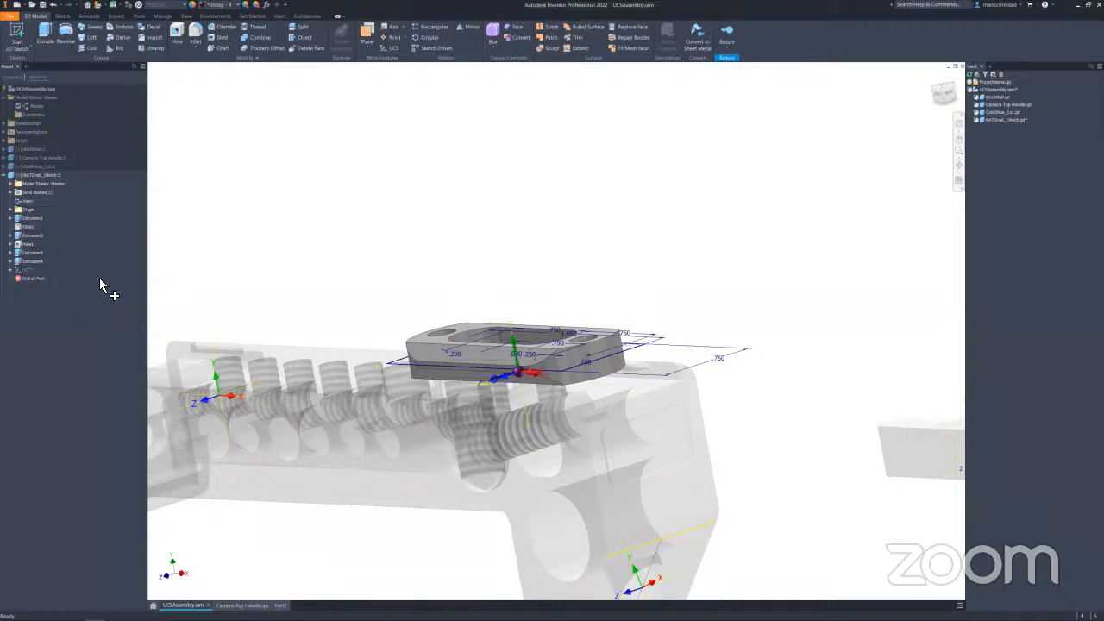
click(516, 357)
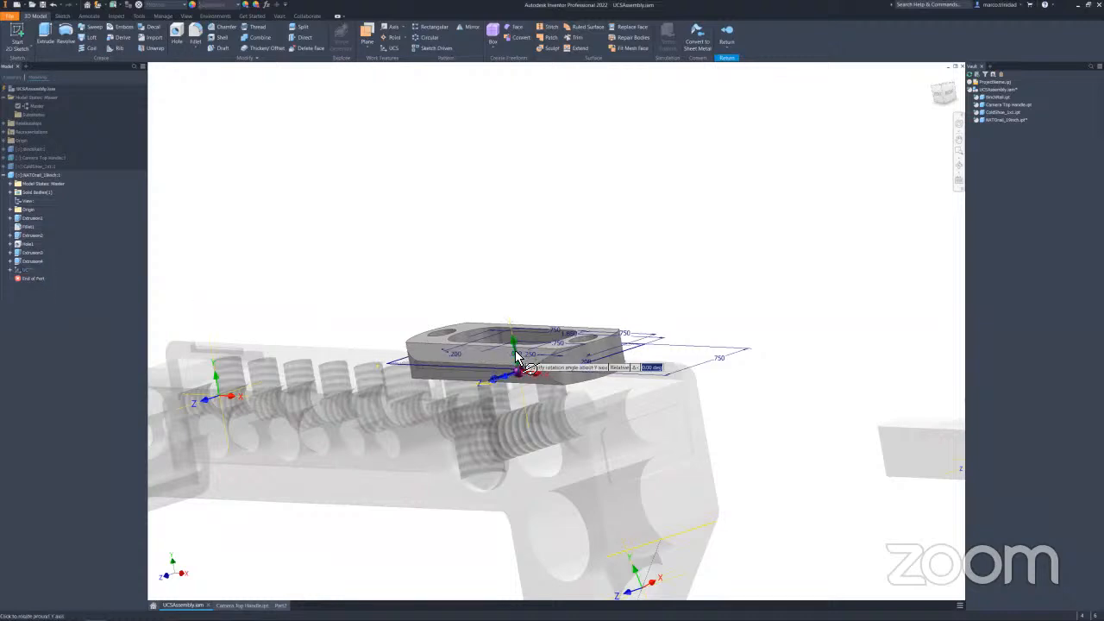
right_click(609, 284)
click(634, 274)
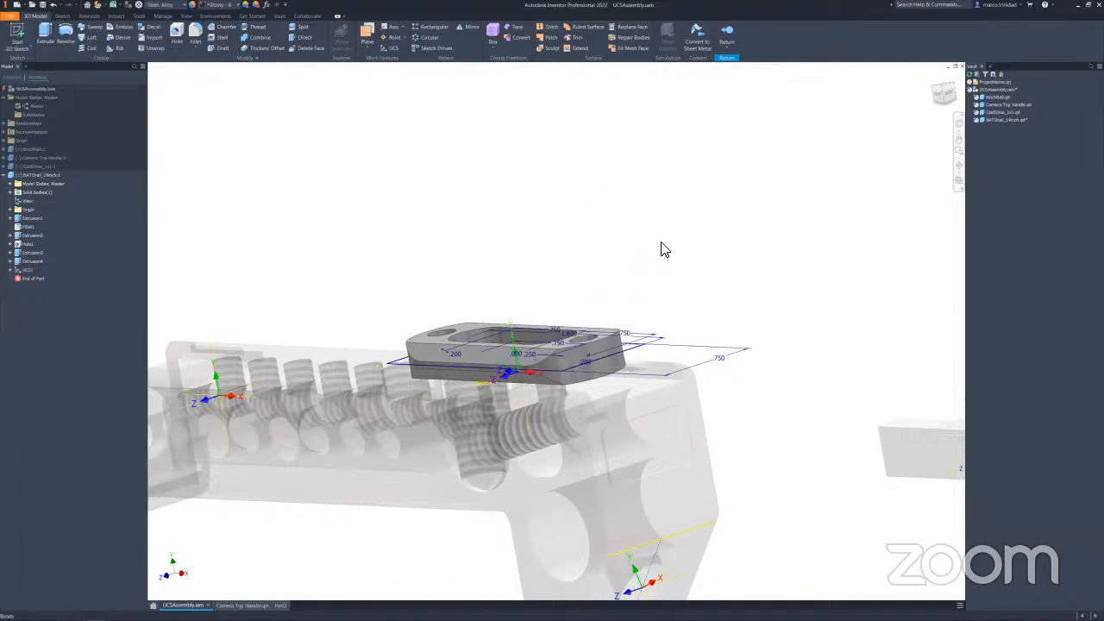
click(728, 33)
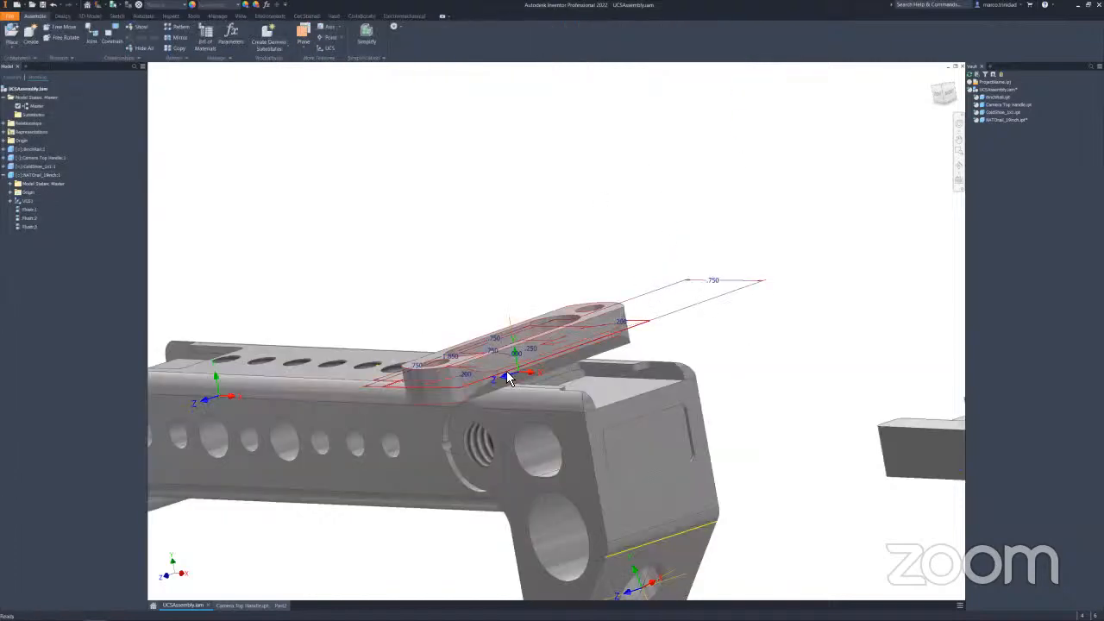
shift+middle_drag(699, 350, 729, 422)
scroll(688, 367, down, 6)
shift+middle_drag(759, 355, 664, 341)
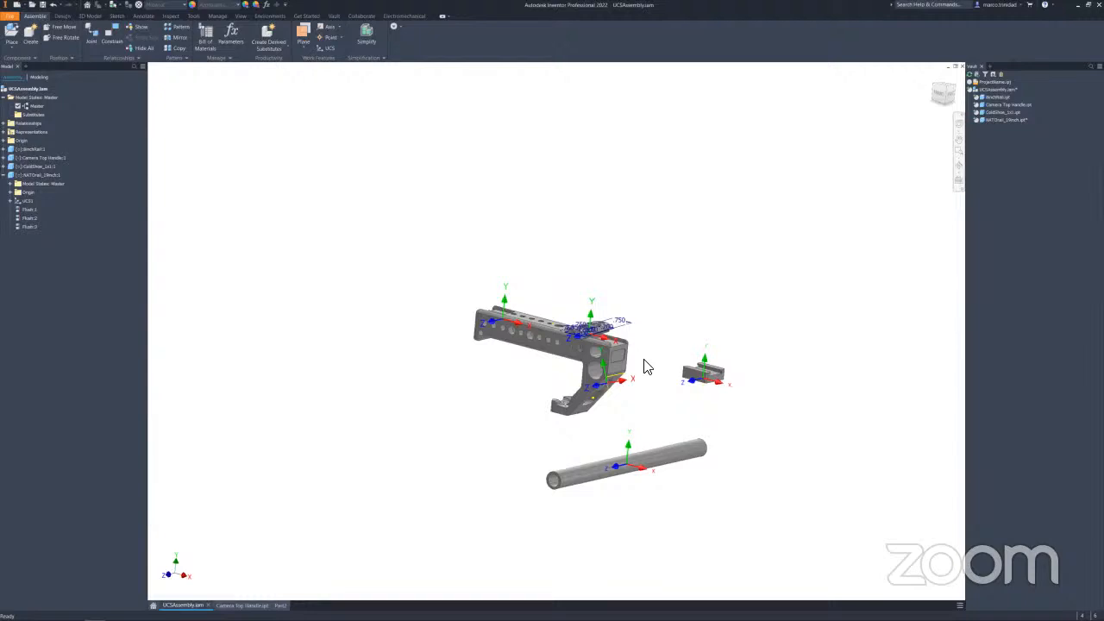
scroll(645, 371, up, 6)
middle_drag(645, 382, 802, 380)
scroll(779, 375, down, 3)
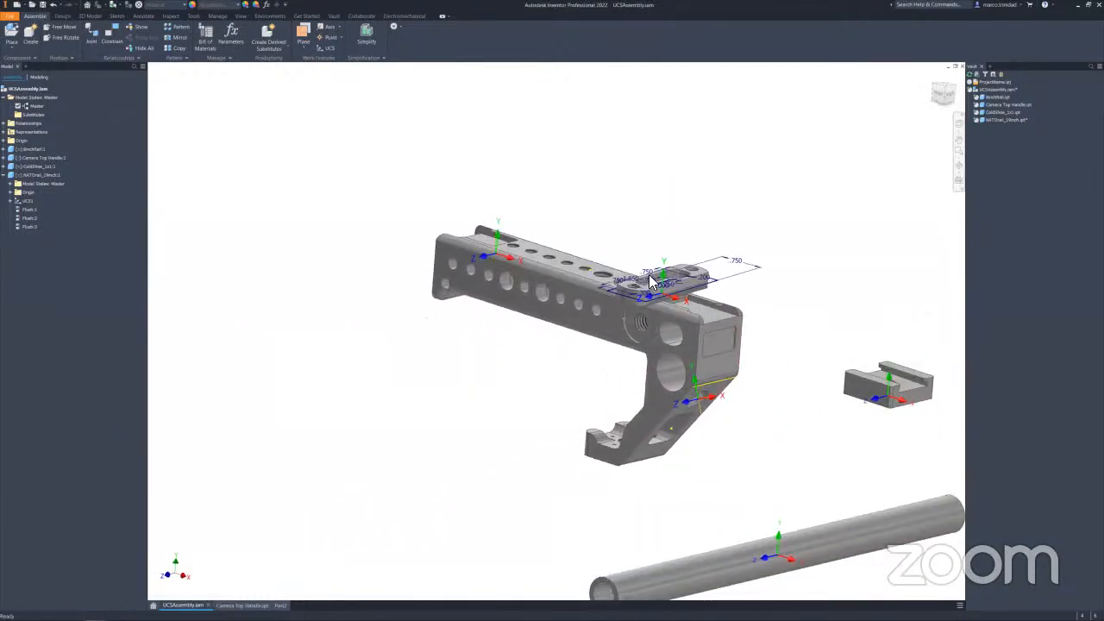
Review the flush constraint parameters in the assembly's Parameters table.
click(268, 6)
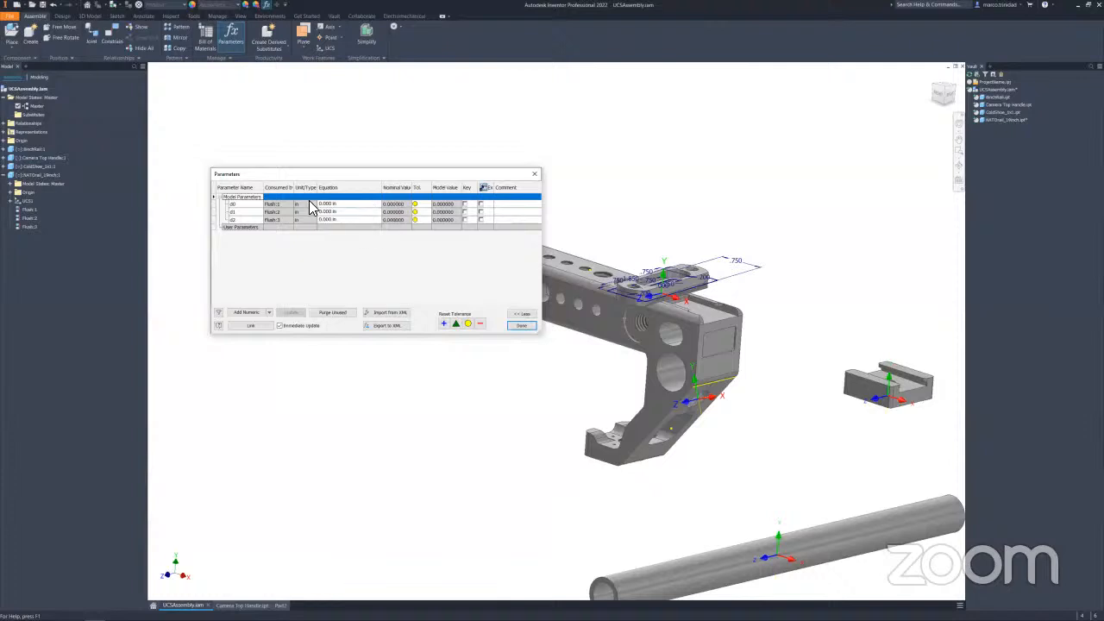
click(520, 325)
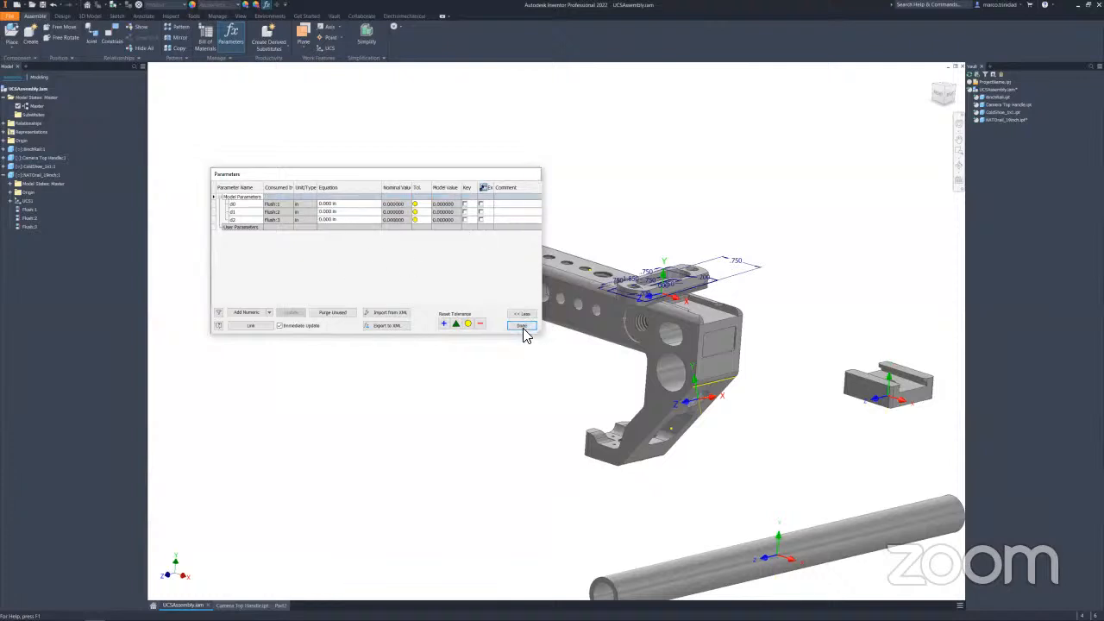
Place a UCS-to-UCS constraint set between the cold shoe's UCS and the UCS at the far end of the handle's top.
shift+middle_drag(586, 386, 767, 327)
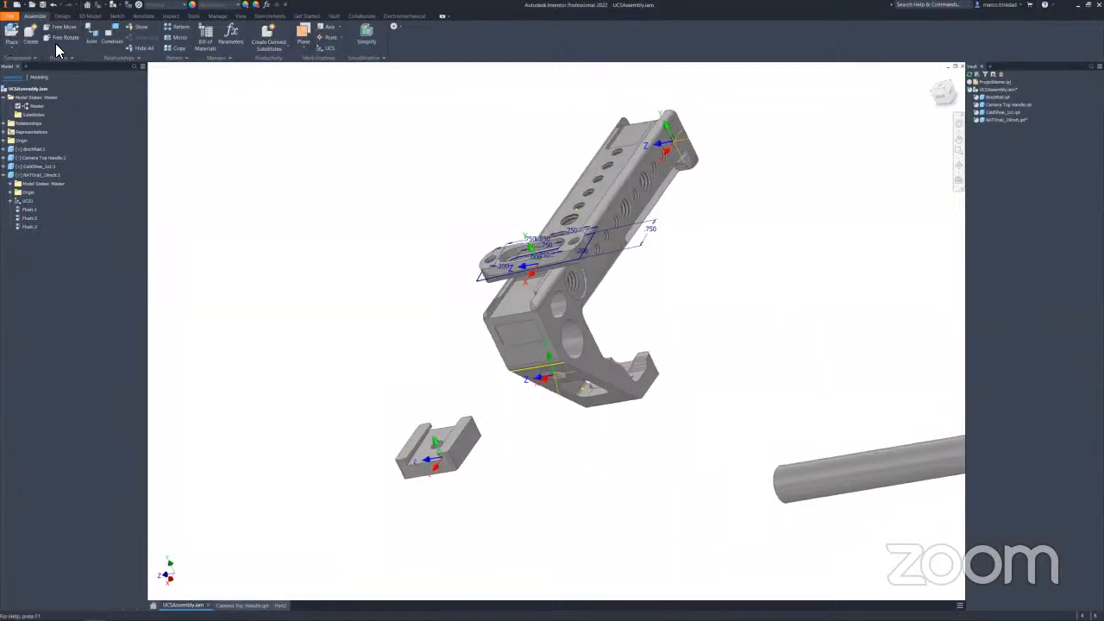
click(113, 36)
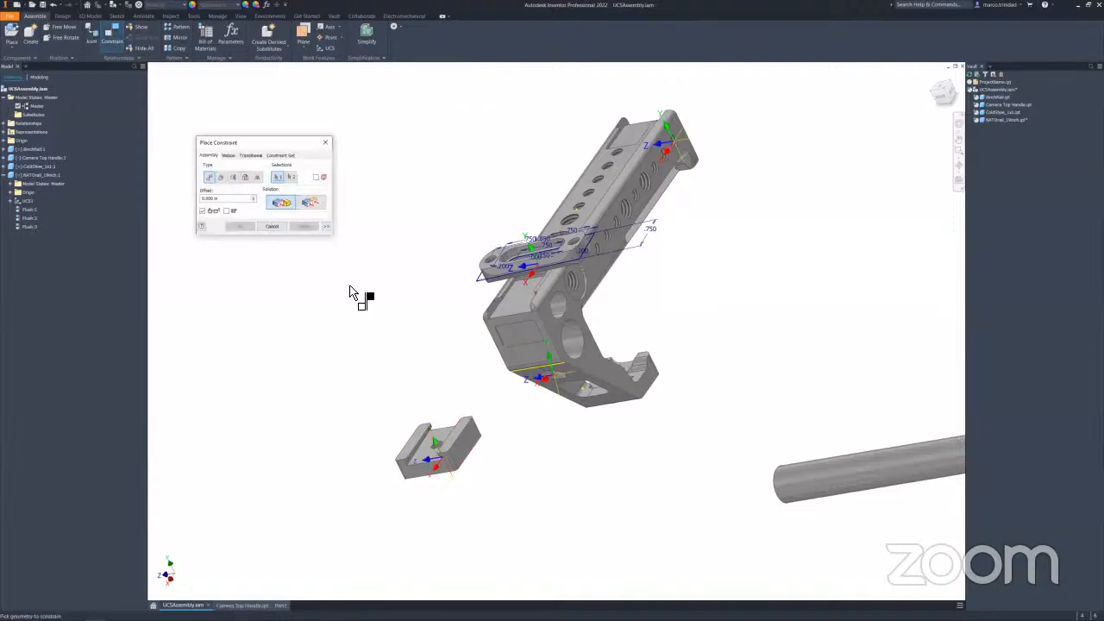
click(280, 155)
click(431, 449)
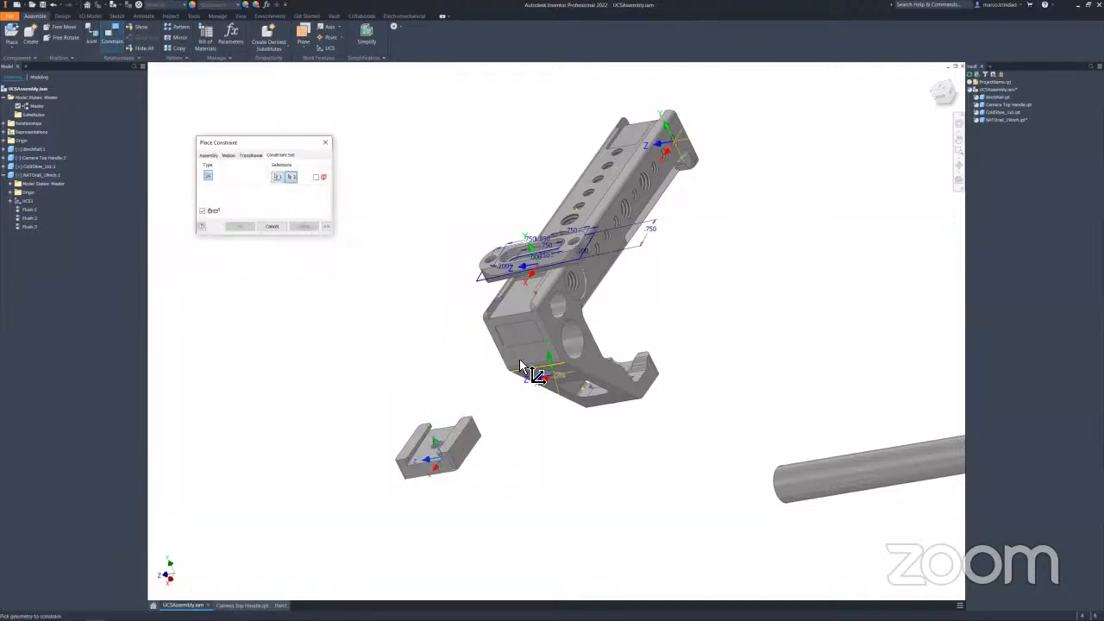
click(673, 150)
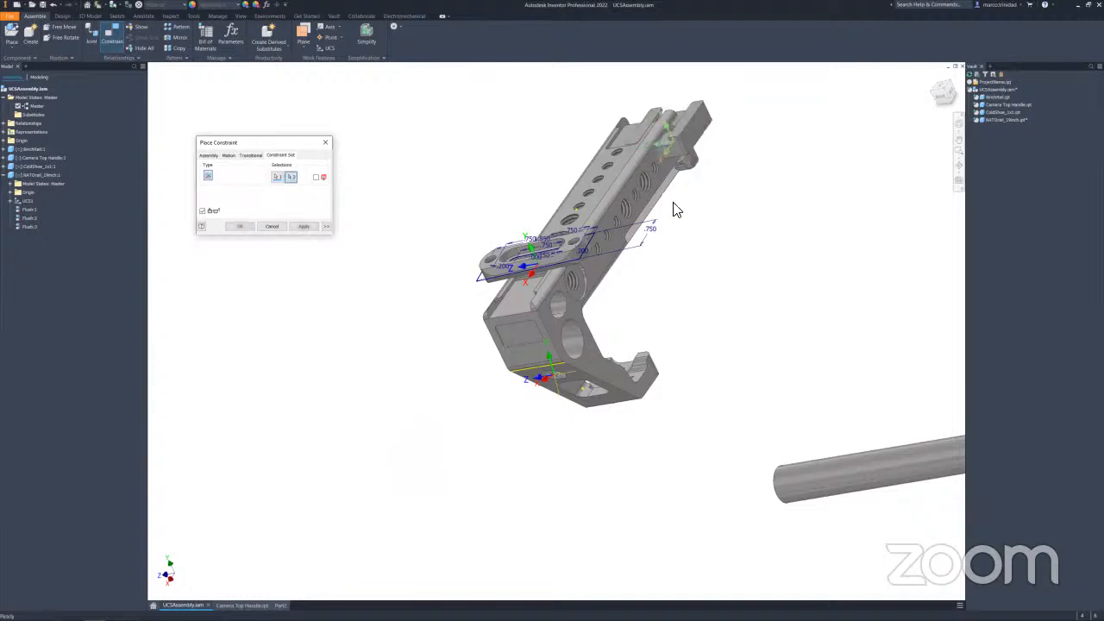
click(245, 226)
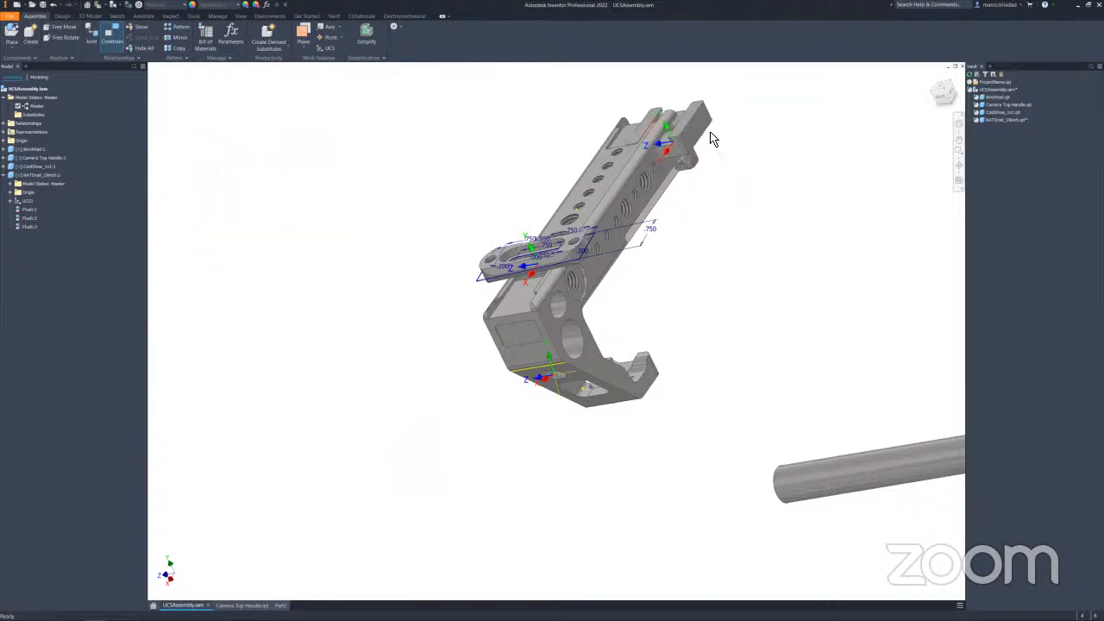
shift+middle_drag(770, 204, 729, 84)
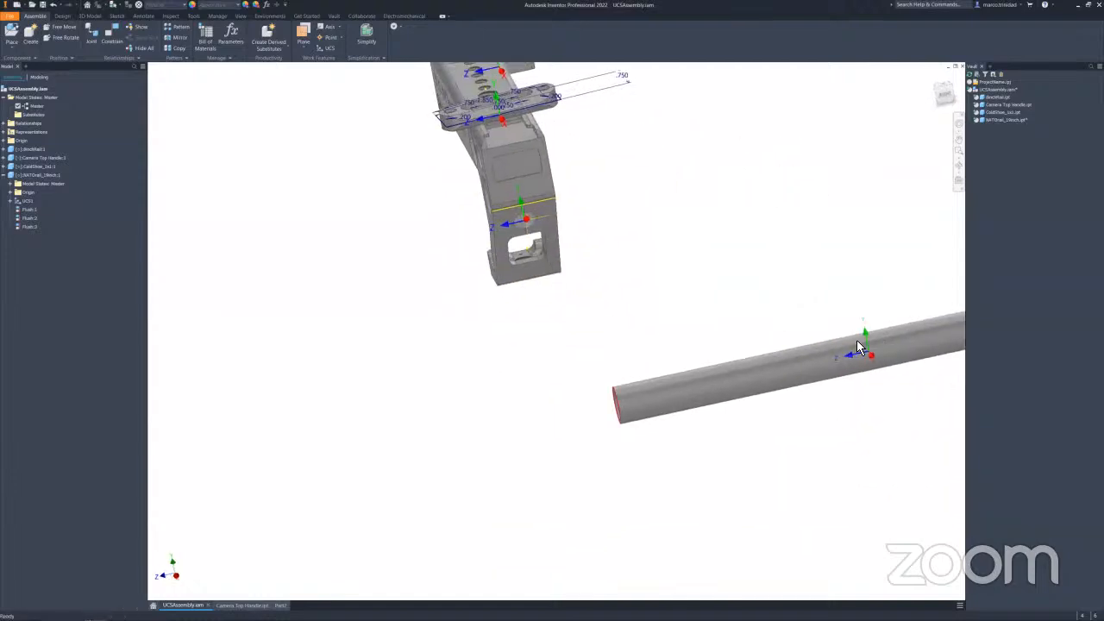
click(112, 34)
click(866, 331)
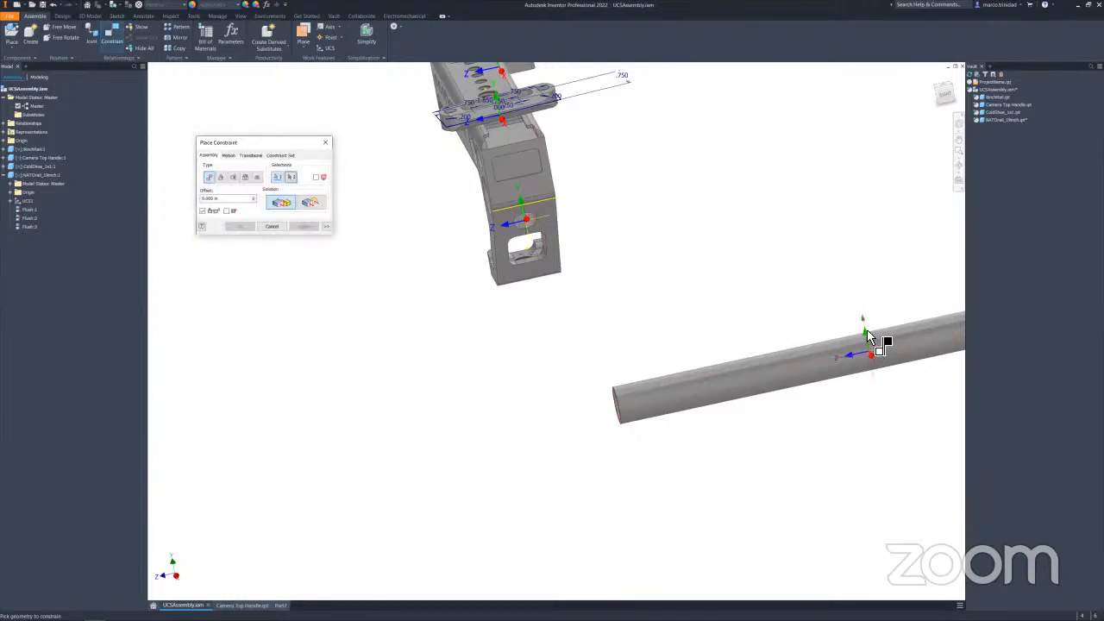
click(277, 155)
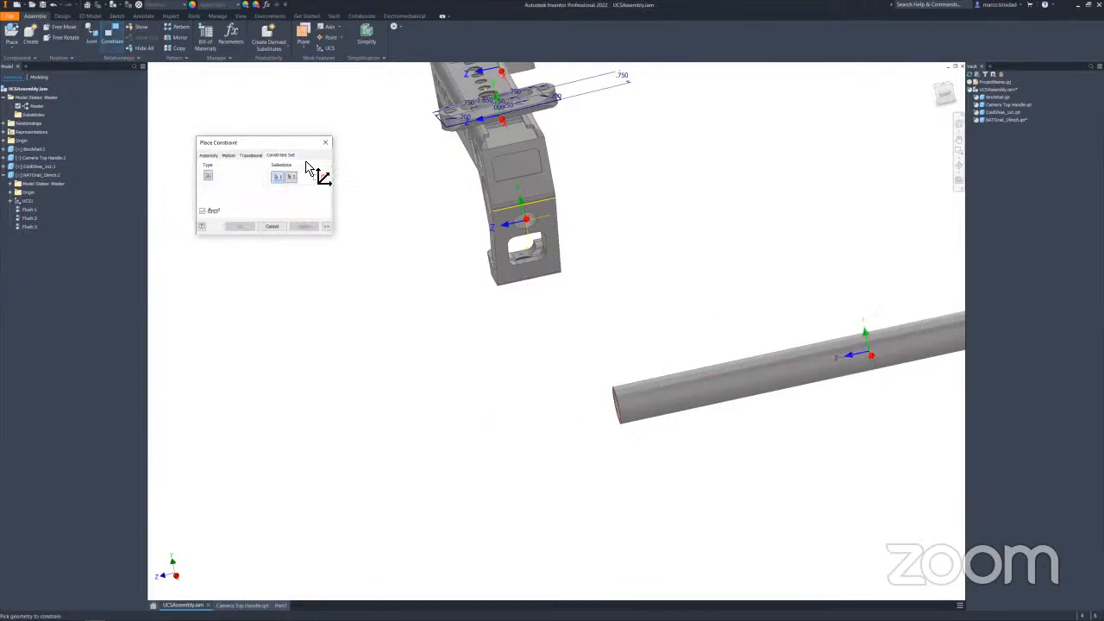
click(866, 336)
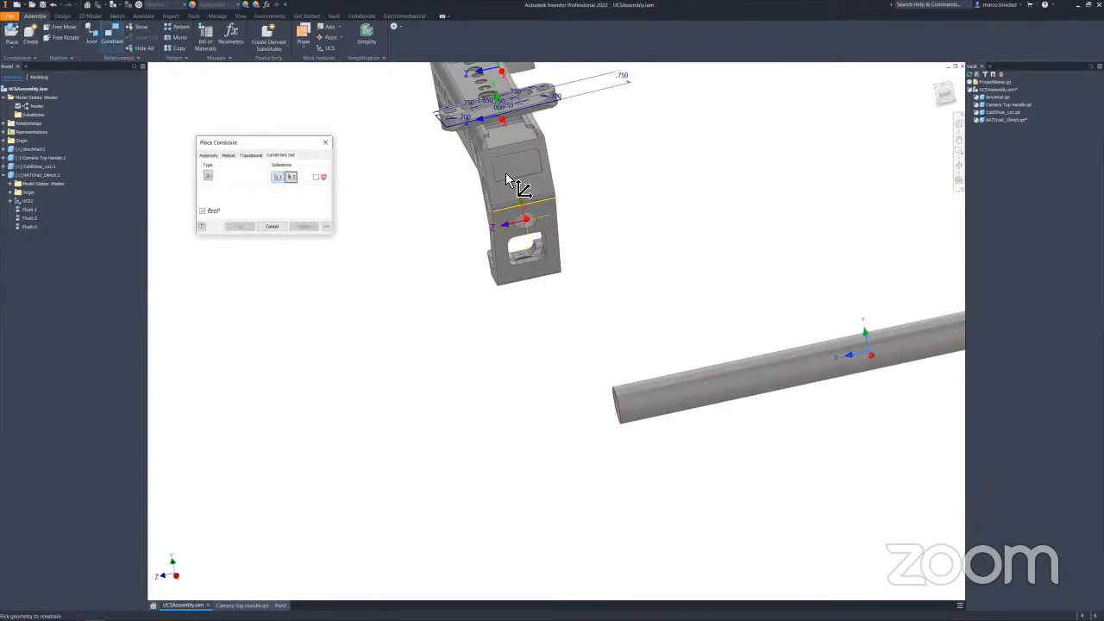
click(522, 221)
shift+middle_drag(487, 289, 592, 282)
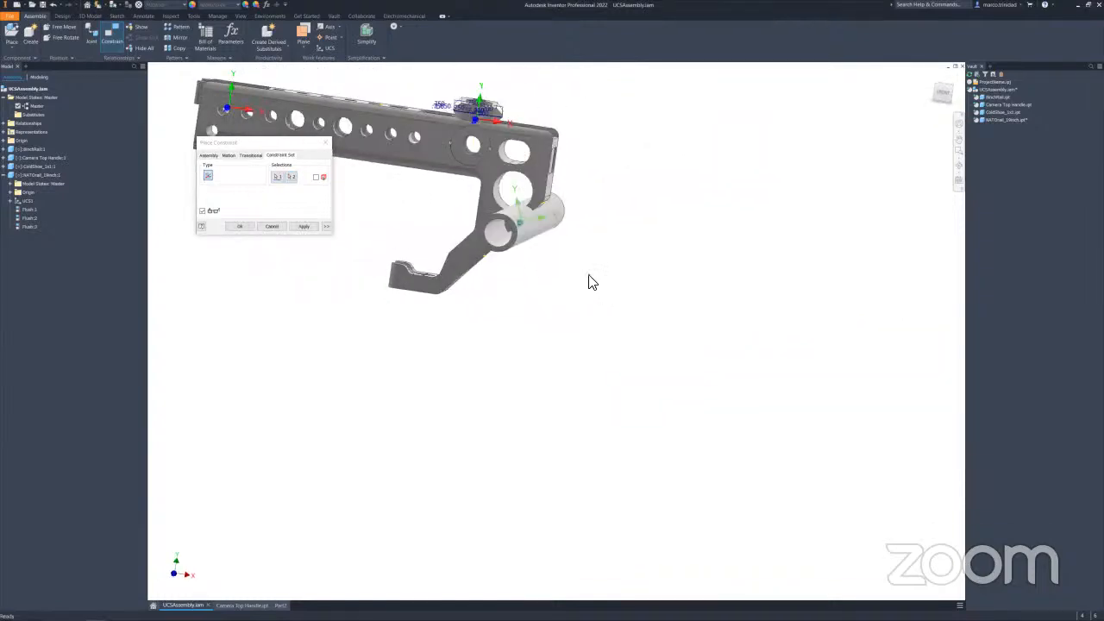
key(Escape)
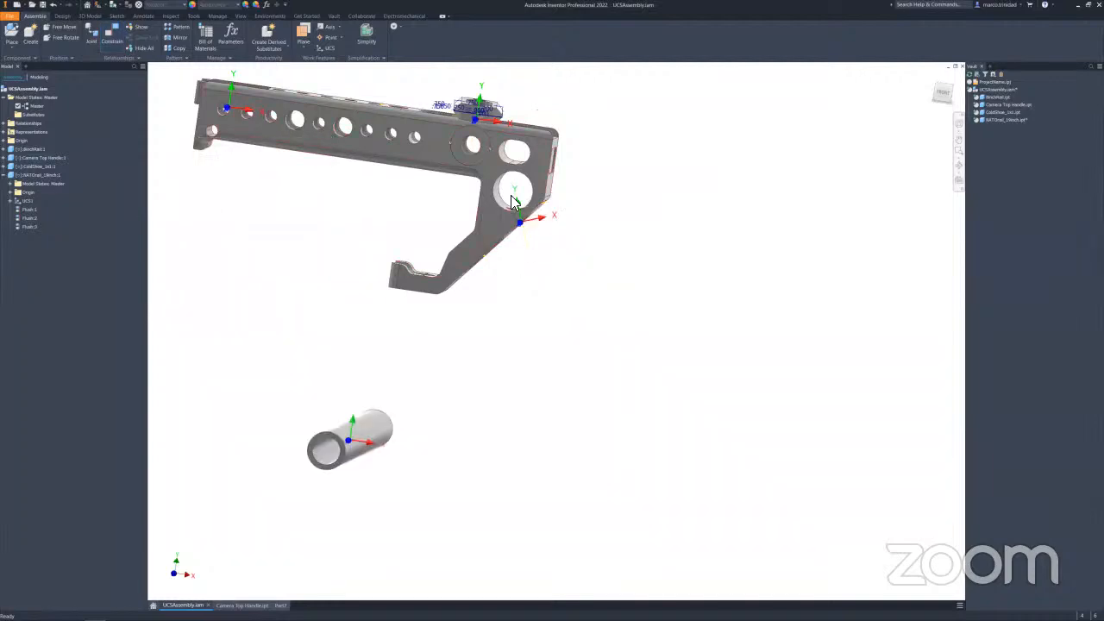
Open the Camera Top Handle part and add a work point at the centre of the large side hole's edge loop.
shift+middle_drag(713, 202, 664, 210)
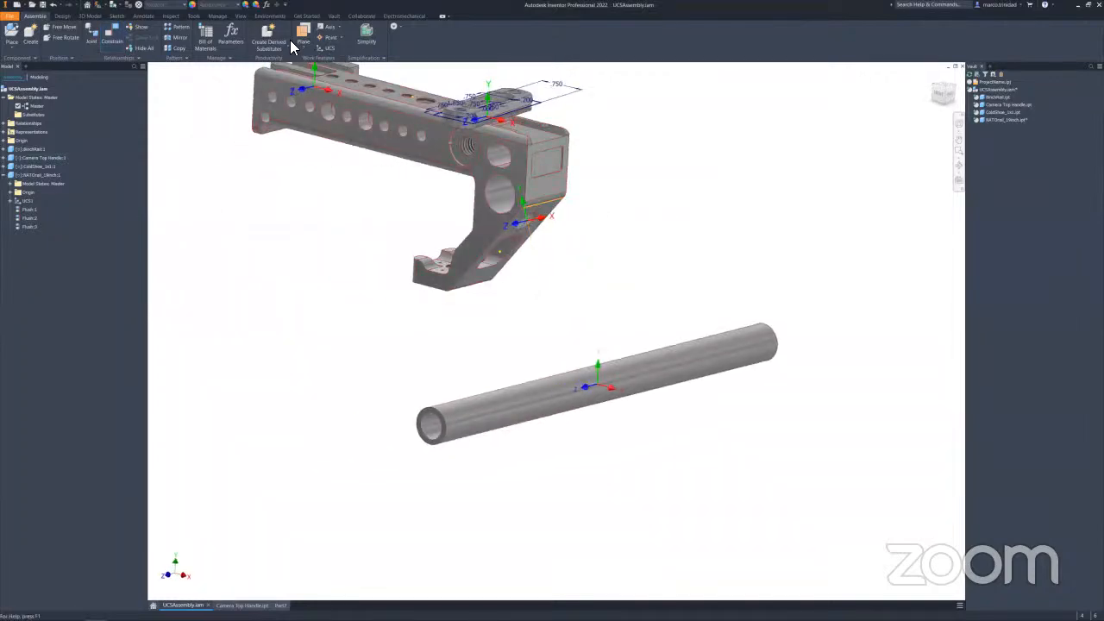
double_click(44, 159)
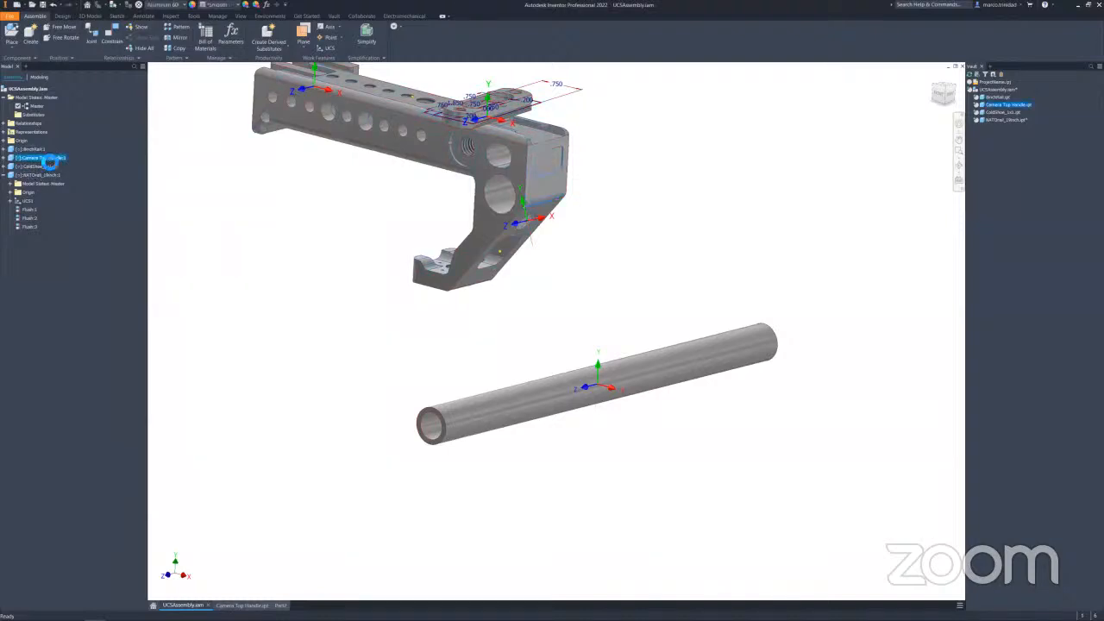
click(401, 26)
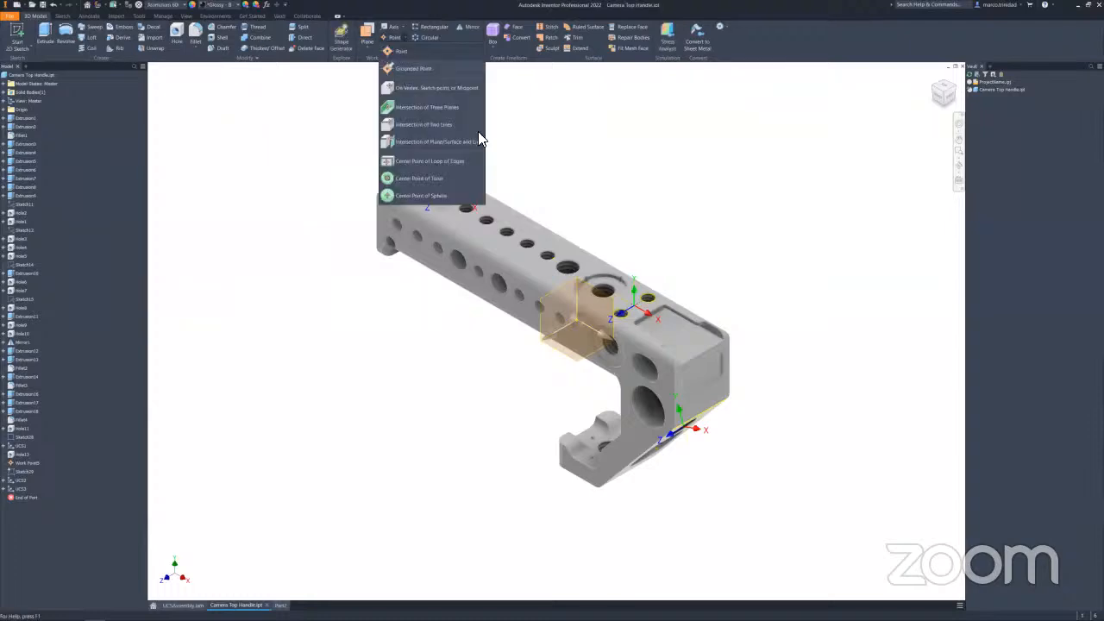
click(423, 165)
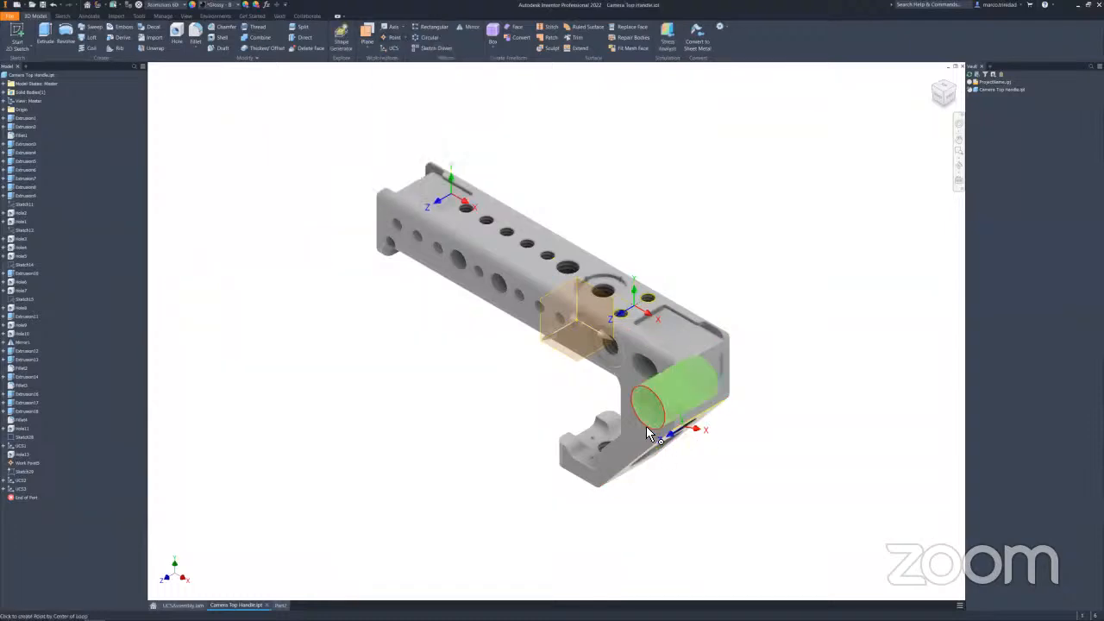
click(646, 426)
Create a UCS with its origin on the work point of the large side hole, keeping the default axis orientation.
click(390, 48)
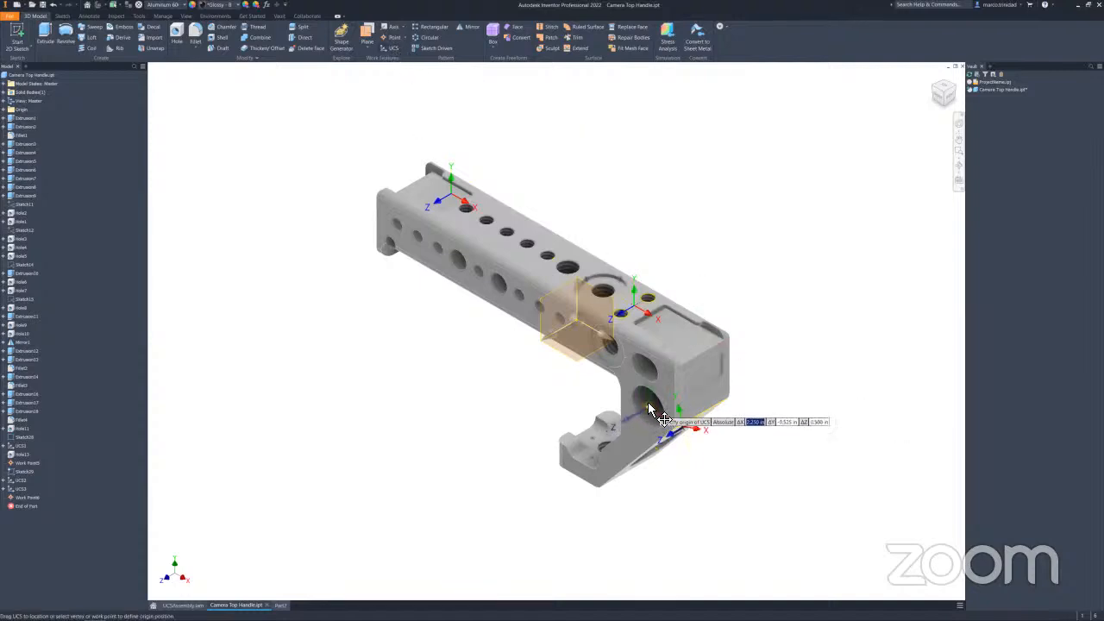
click(661, 421)
right_click(723, 261)
click(768, 265)
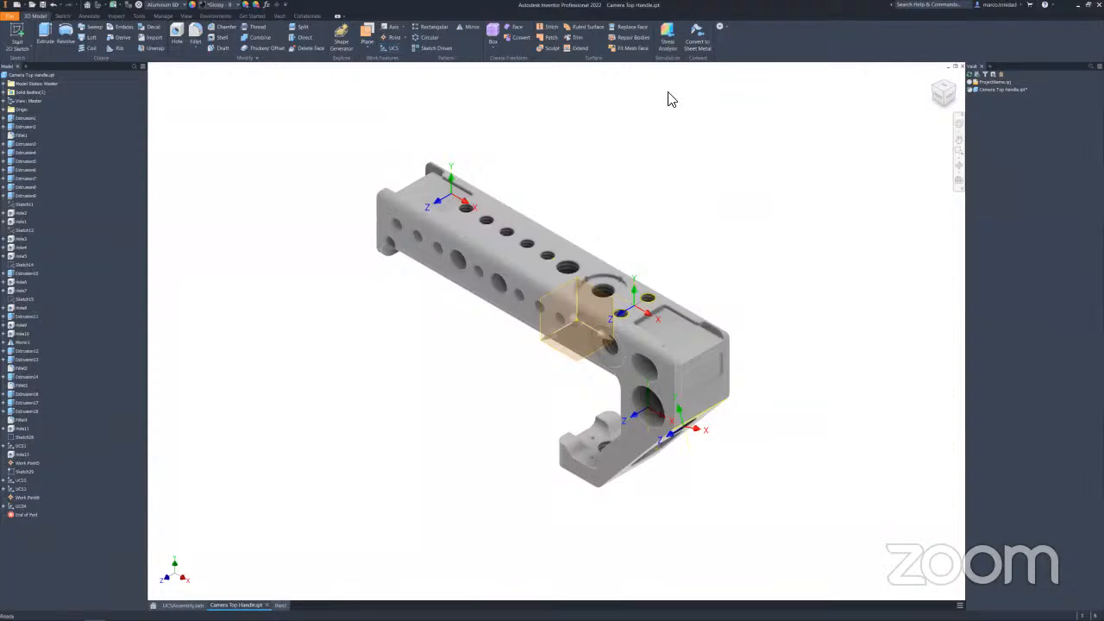
Inspect the handle's coordinate systems and return to the UCSAssembly assembly.
mouse_move(696, 229)
shift+middle_down()
mouse_move(709, 253)
mouse_move(710, 209)
mouse_move(709, 227)
shift+middle_up()
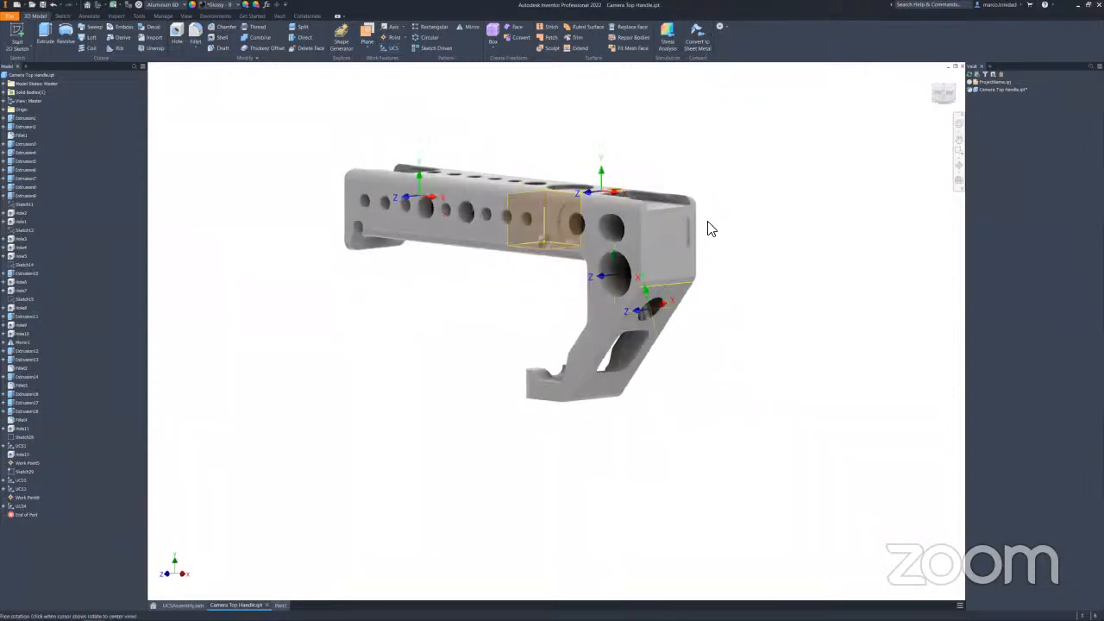
right_click(386, 278)
click(290, 322)
scroll(402, 310, up, 3)
scroll(430, 305, down, 3)
middle_drag(441, 320, 474, 352)
scroll(469, 340, up, 5)
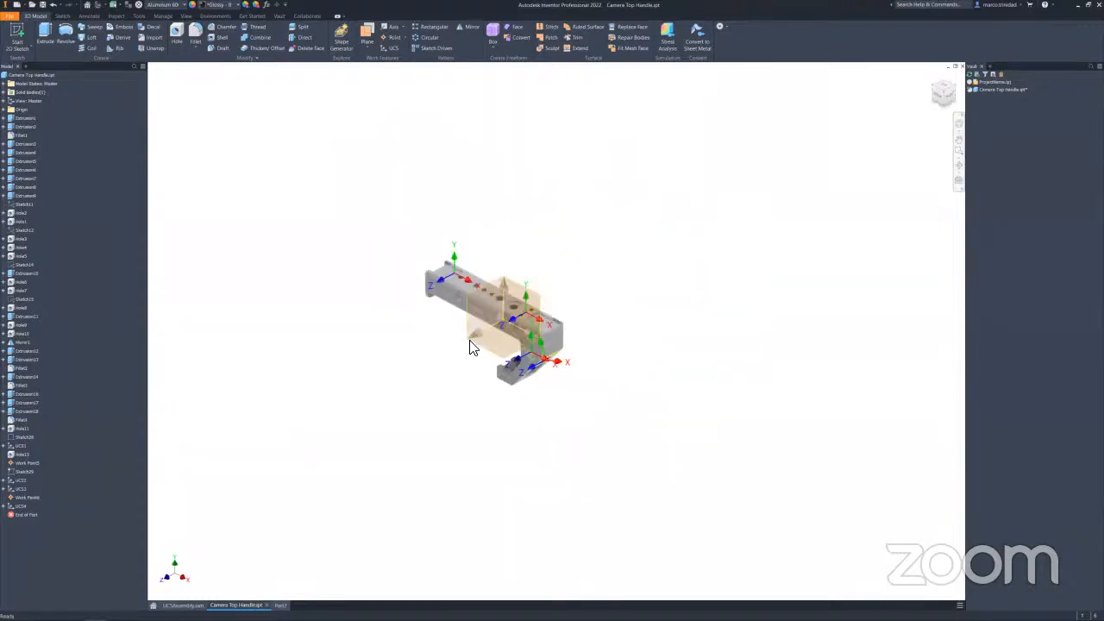
scroll(468, 348, down, 3)
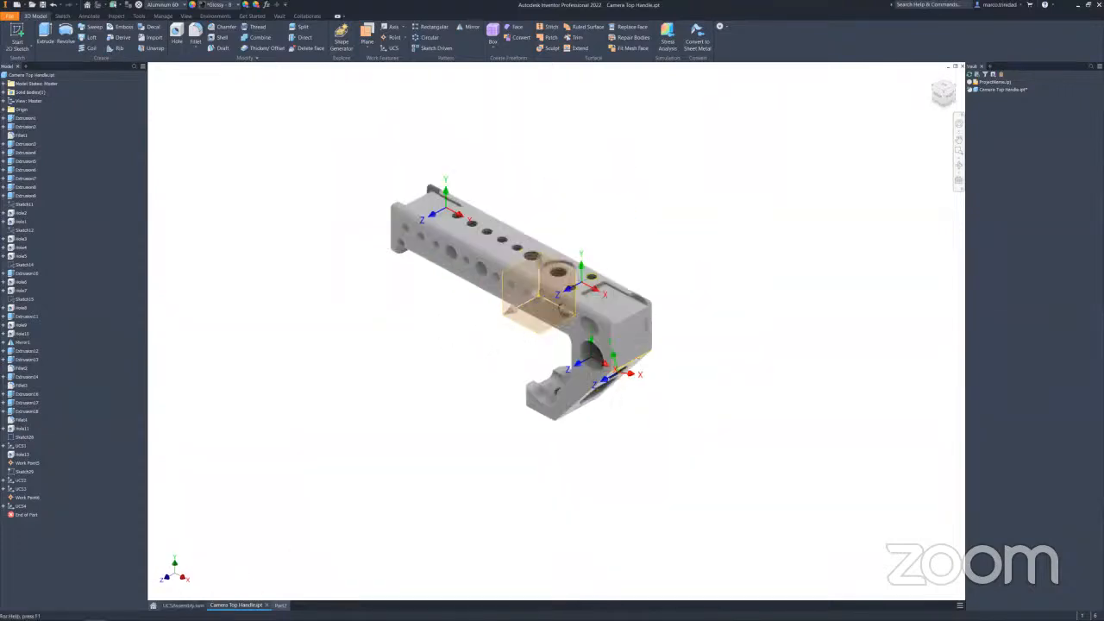
click(183, 606)
scroll(474, 349, up, 3)
middle_drag(573, 311, 704, 375)
Try a mate constraint with 0.000 in offset between the tube's centre axis and the axis of the handle's large side hole.
click(110, 34)
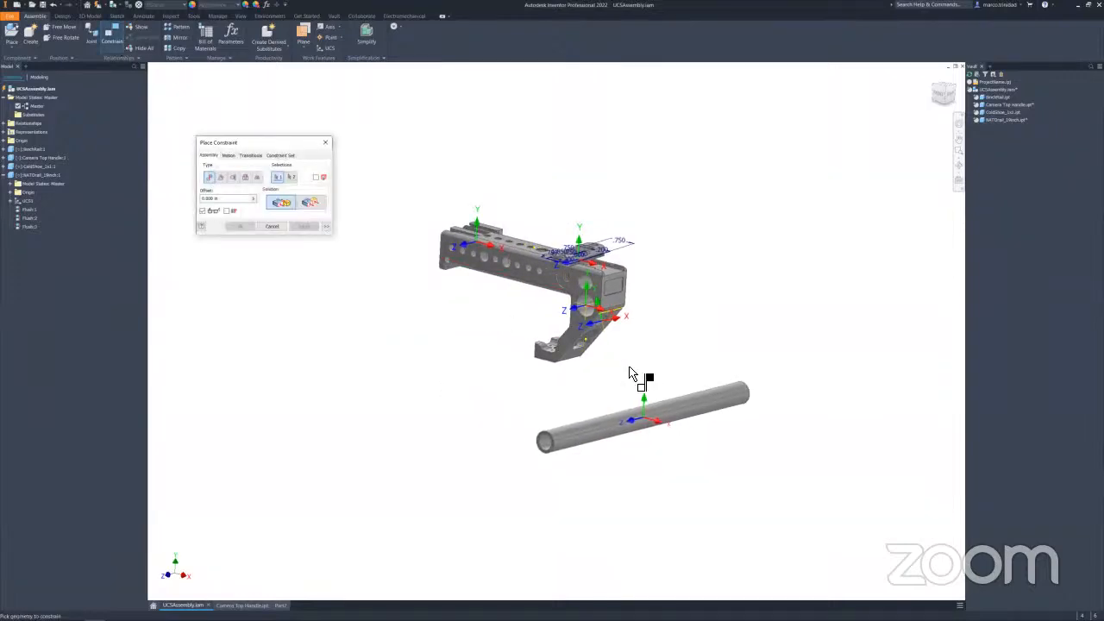
scroll(629, 369, down, 1)
click(565, 454)
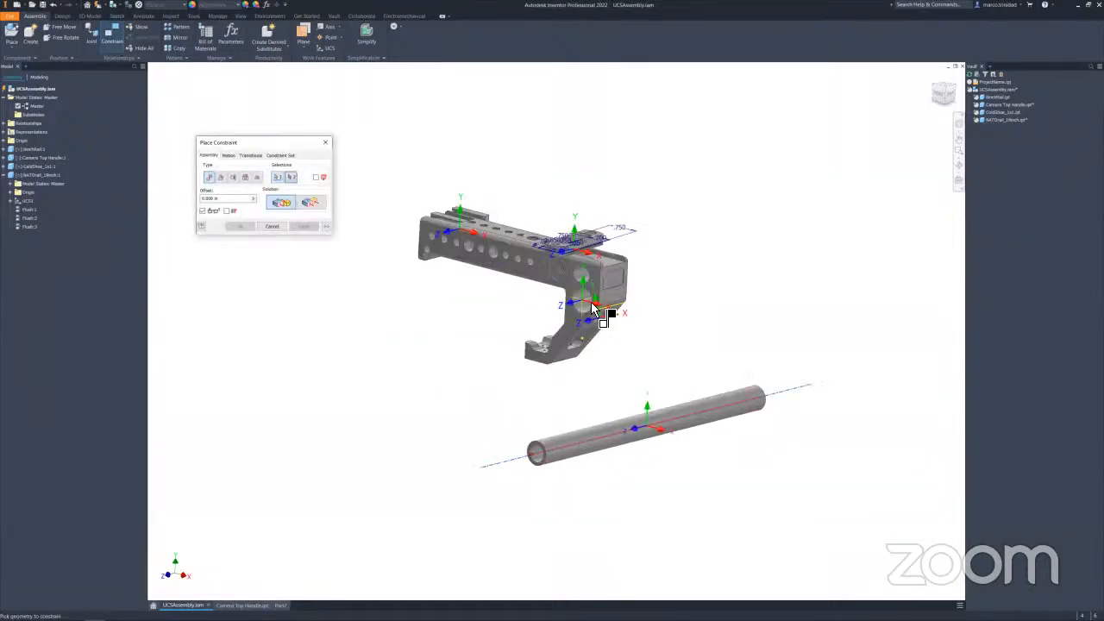
scroll(576, 302, down, 3)
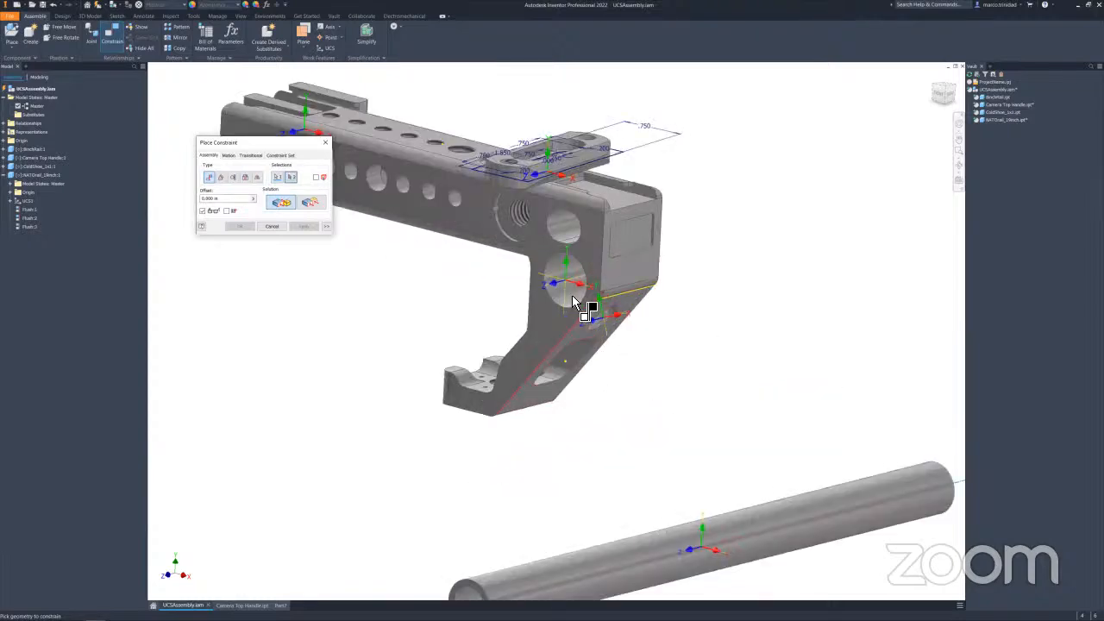
click(573, 301)
click(249, 226)
Slide the tube along the axis of the handle's large side hole, and undo the tube's movement and mate.
scroll(744, 340, up, 5)
drag(795, 296, 583, 355)
scroll(637, 423, down, 4)
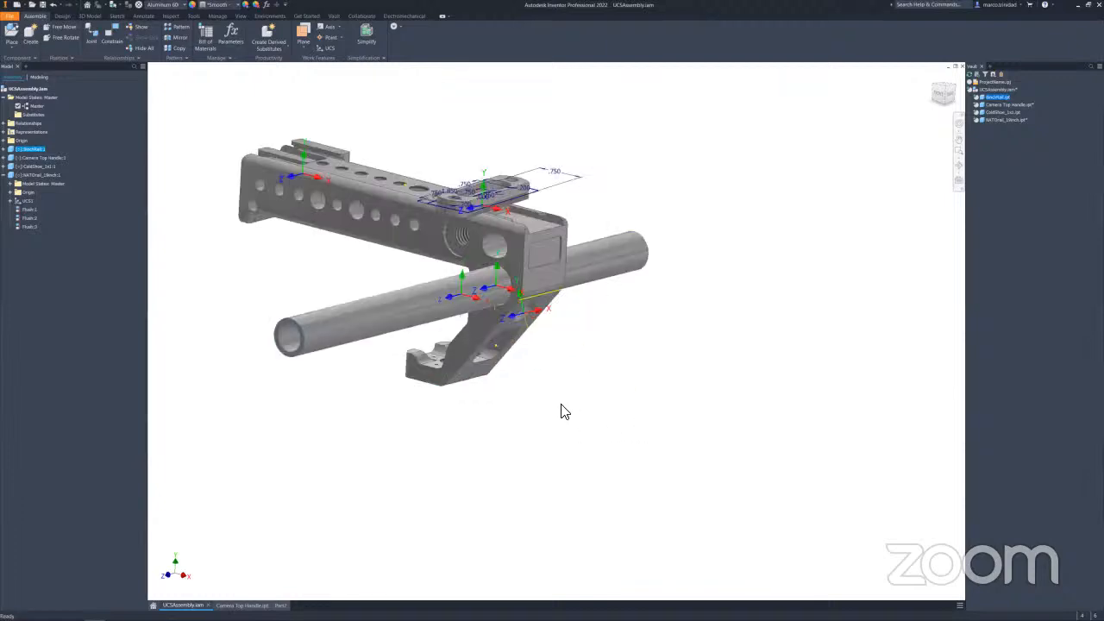
key(ctrl+z)
Place a UCS-to-UCS constraint set between the tube's UCS and the UCS in the handle's large side hole.
middle_drag(760, 297, 641, 367)
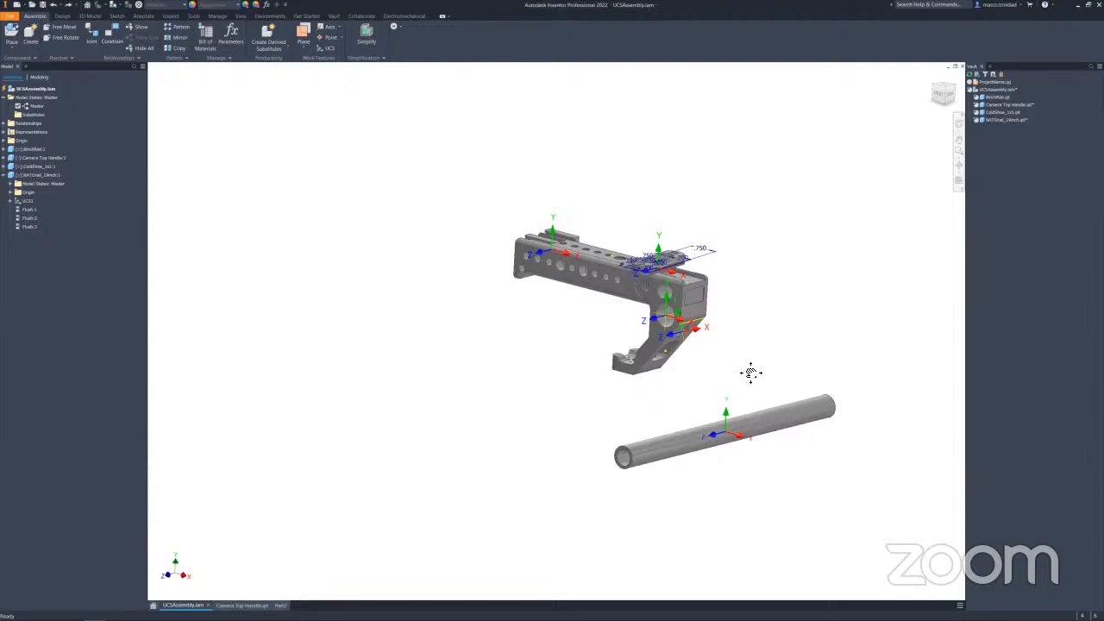
middle_drag(759, 371, 704, 387)
click(112, 35)
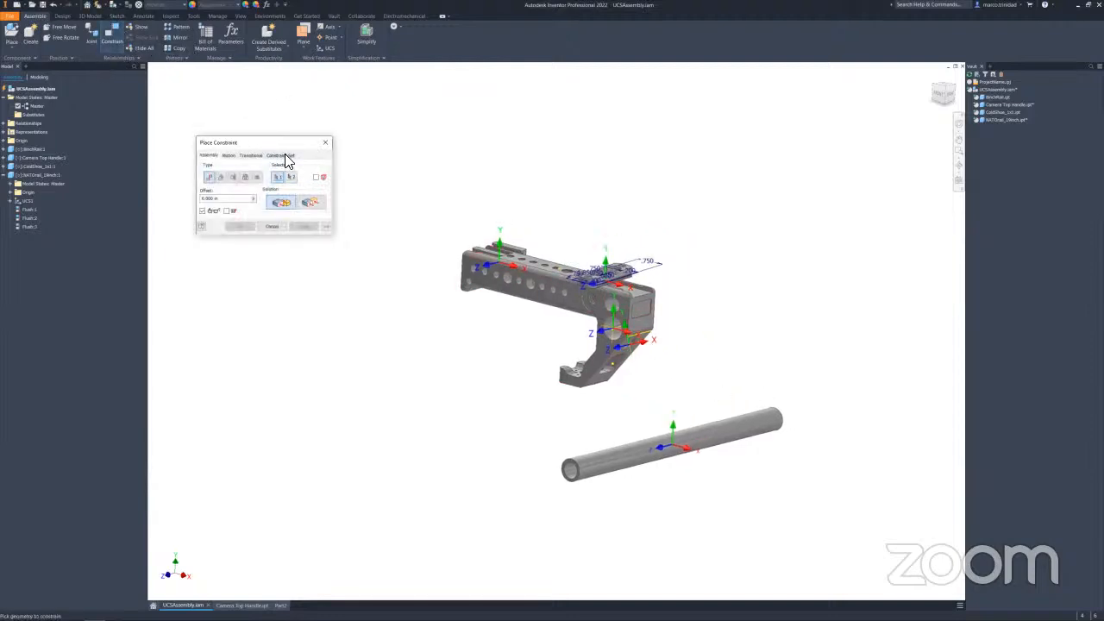
click(281, 155)
click(681, 450)
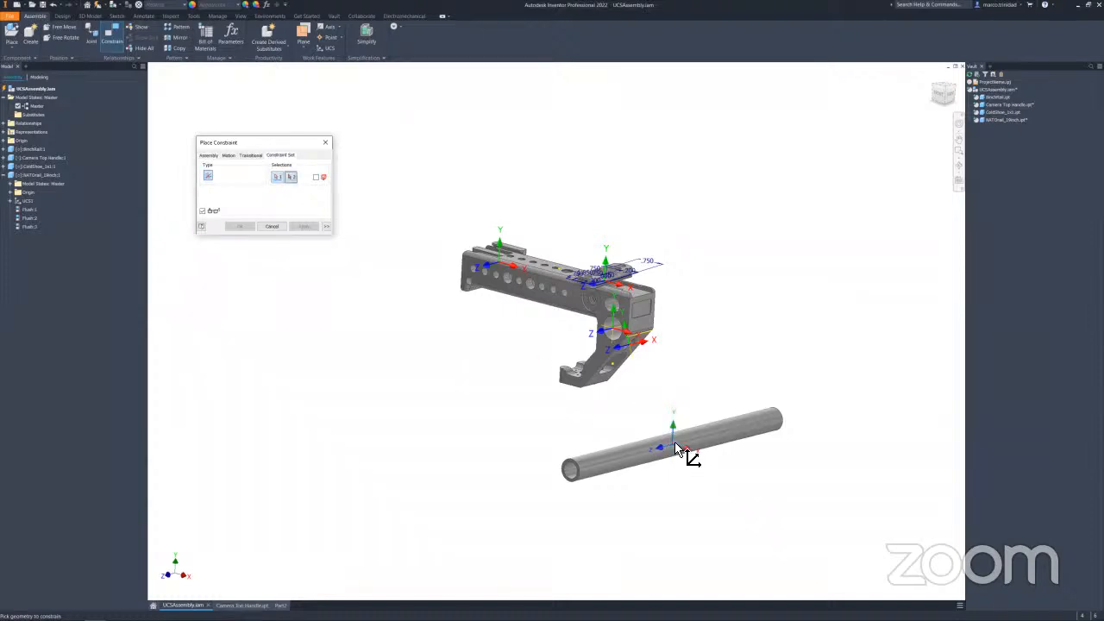
click(607, 330)
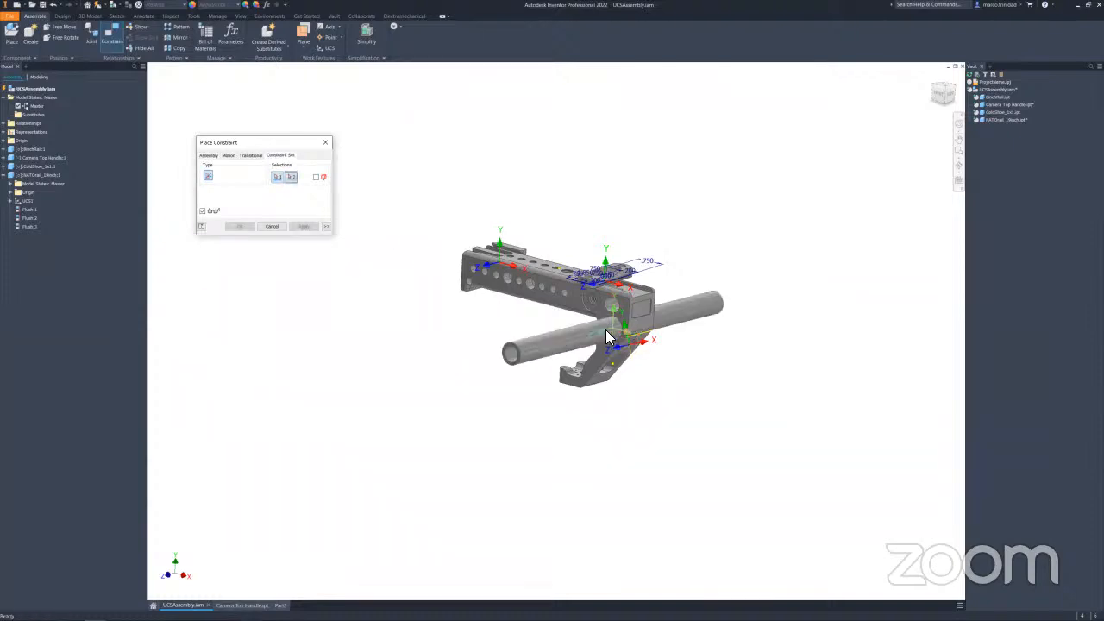
click(245, 227)
Edit the cold shoe in place, rotate its UCS around the X axis until Z points along the former Y direction, and return to the assembly.
shift+middle_drag(500, 336, 462, 373)
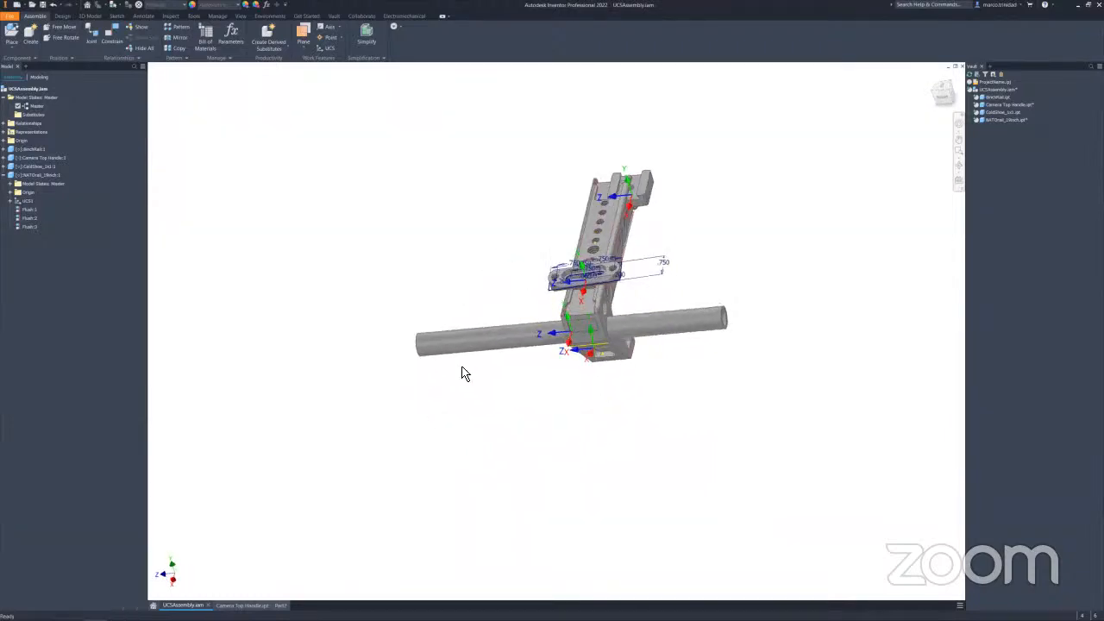
double_click(651, 205)
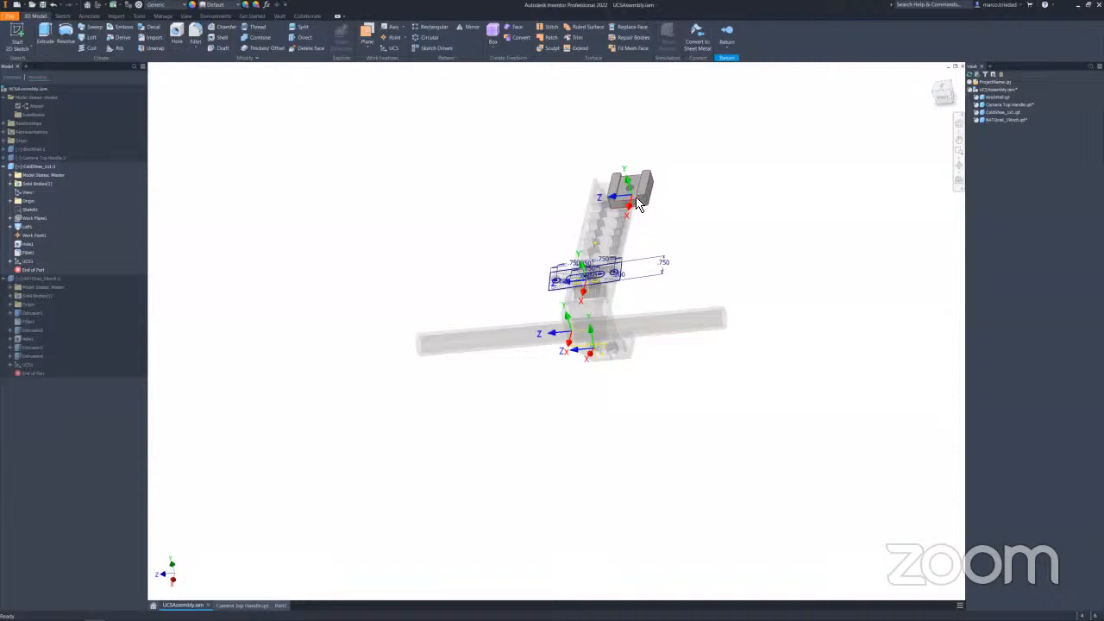
scroll(699, 179, down, 3)
scroll(623, 212, up, 6)
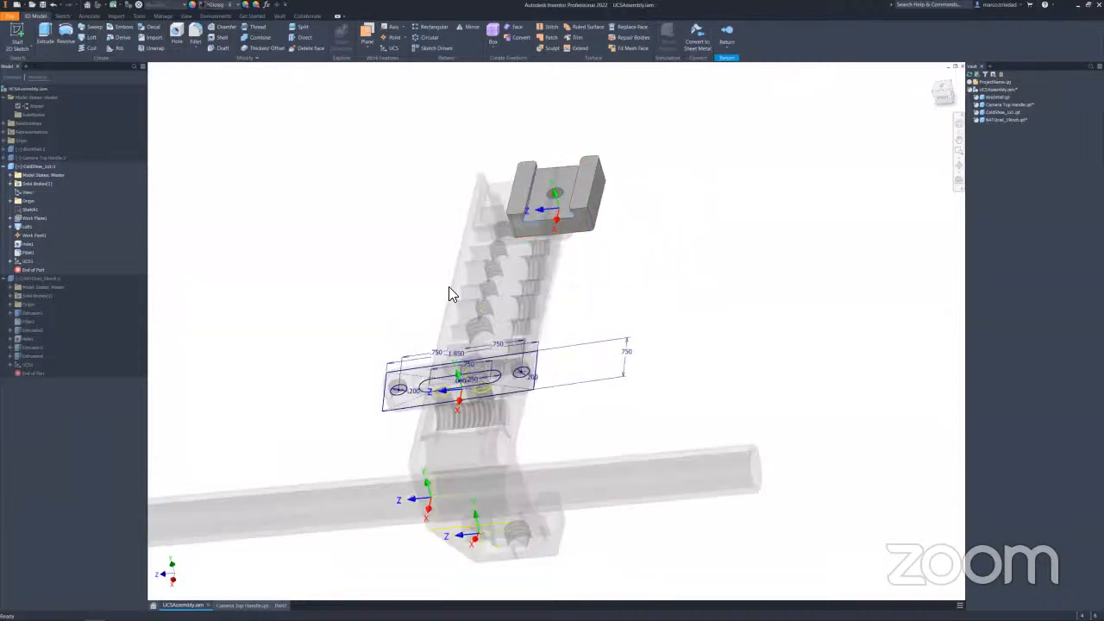
double_click(31, 261)
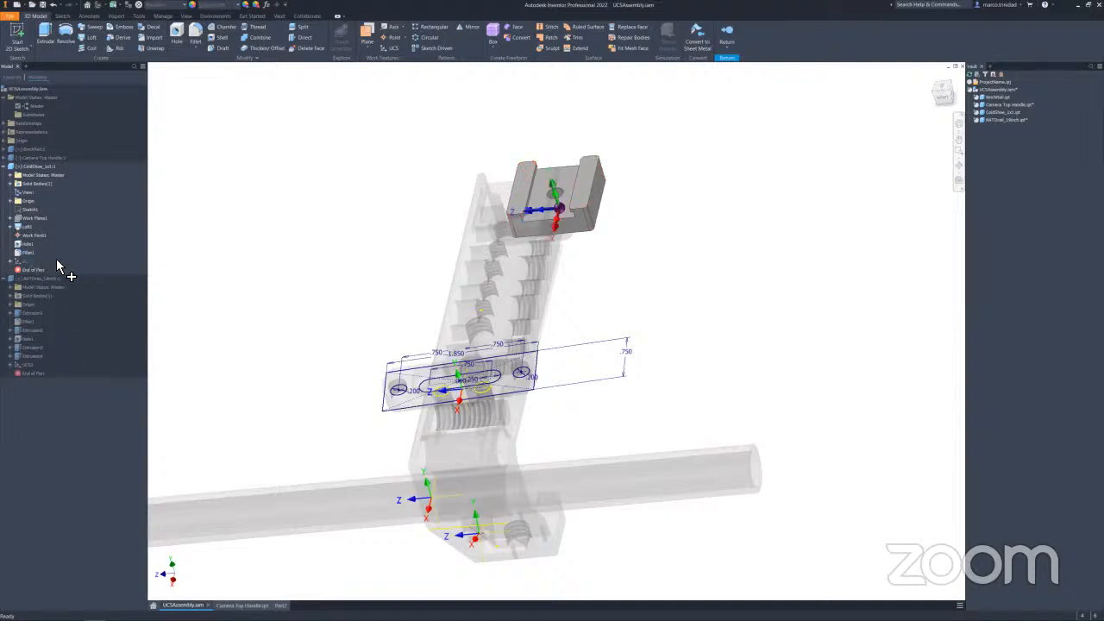
scroll(576, 226, up, 4)
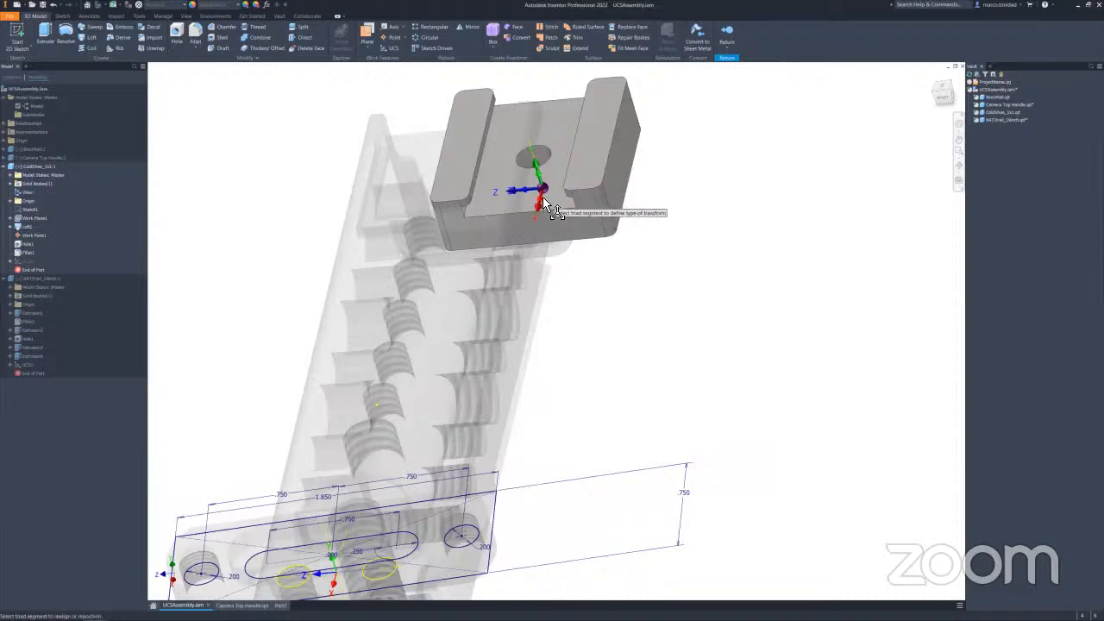
click(540, 199)
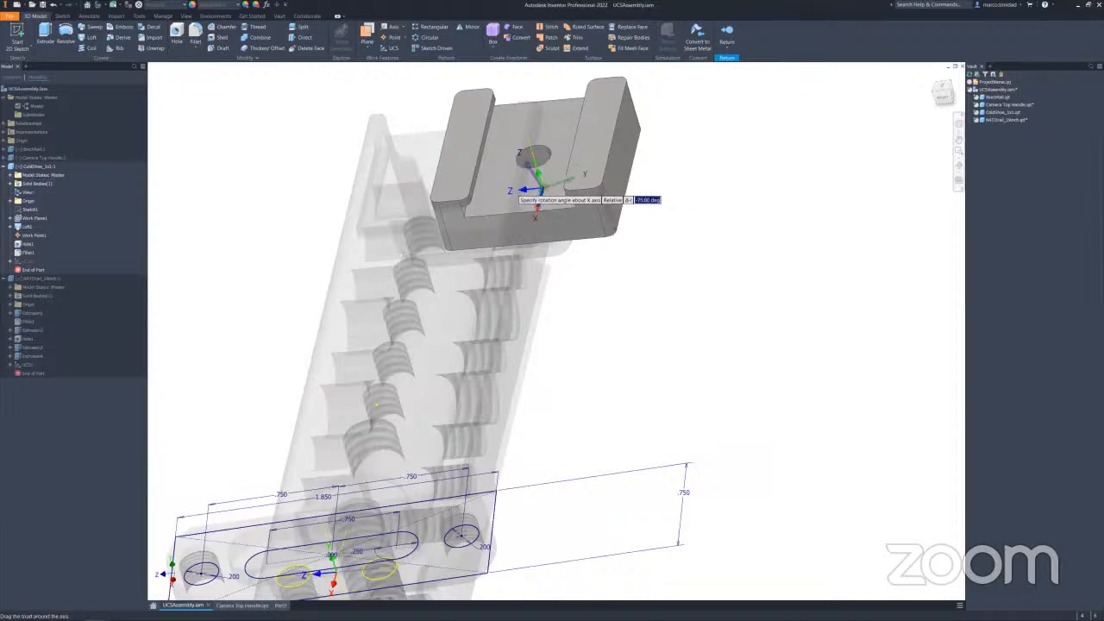
click(500, 171)
right_click(642, 172)
click(677, 172)
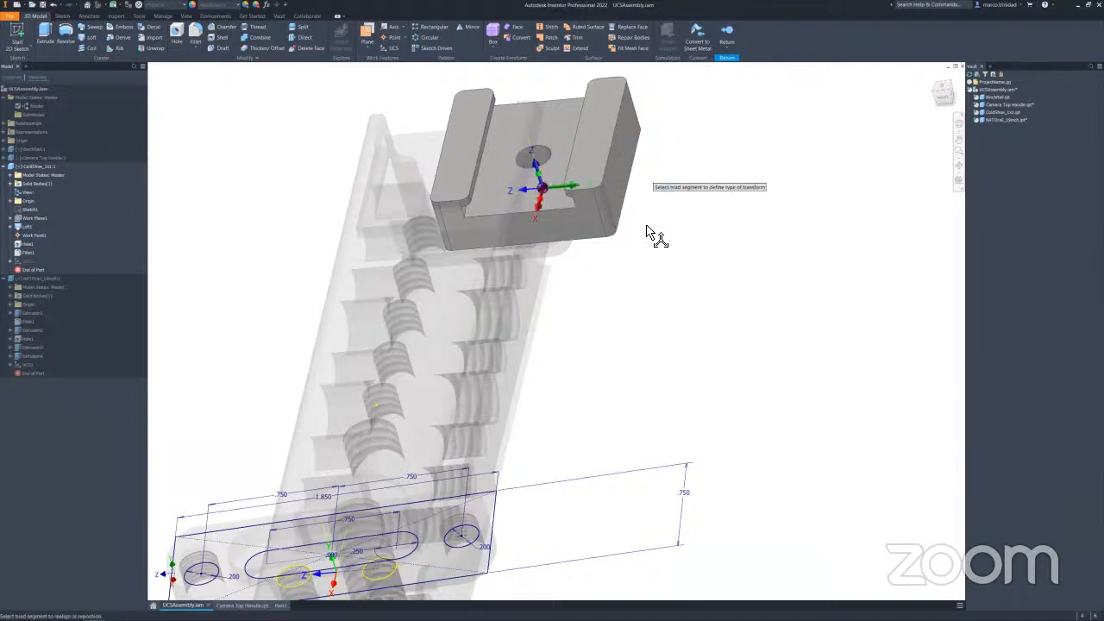
click(727, 34)
Examine the reoriented cold shoe on the handle from several angles and collapse the cold shoe and tube entries in the model tree.
shift+middle_drag(650, 262, 457, 201)
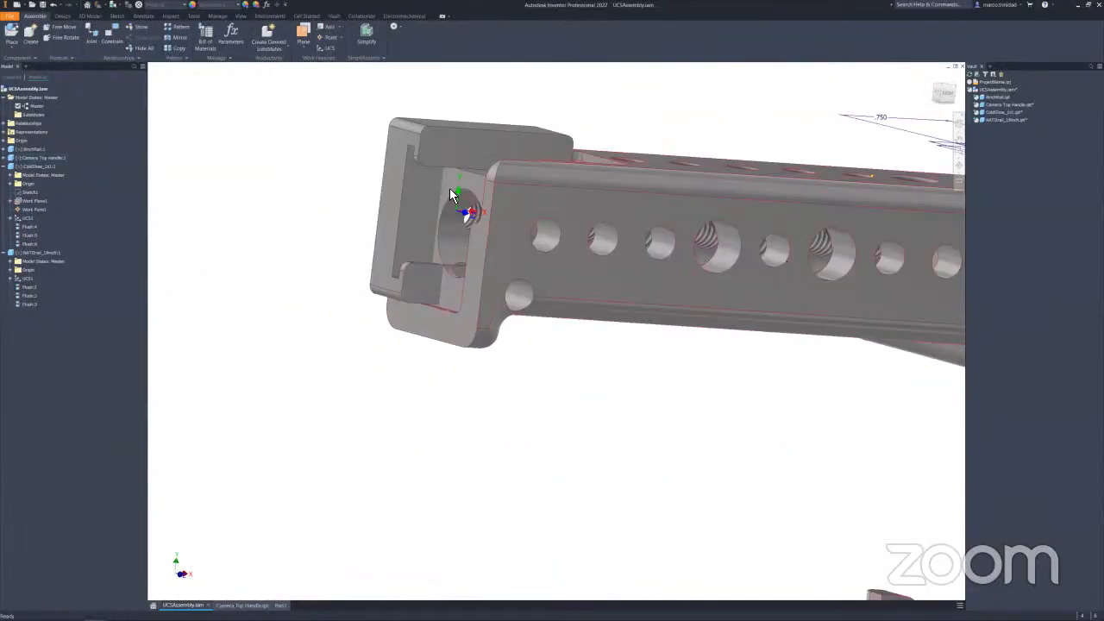
scroll(732, 382, down, 5)
scroll(752, 384, up, 3)
middle_drag(756, 384, 478, 294)
shift+middle_drag(563, 308, 586, 283)
scroll(592, 254, down, 2)
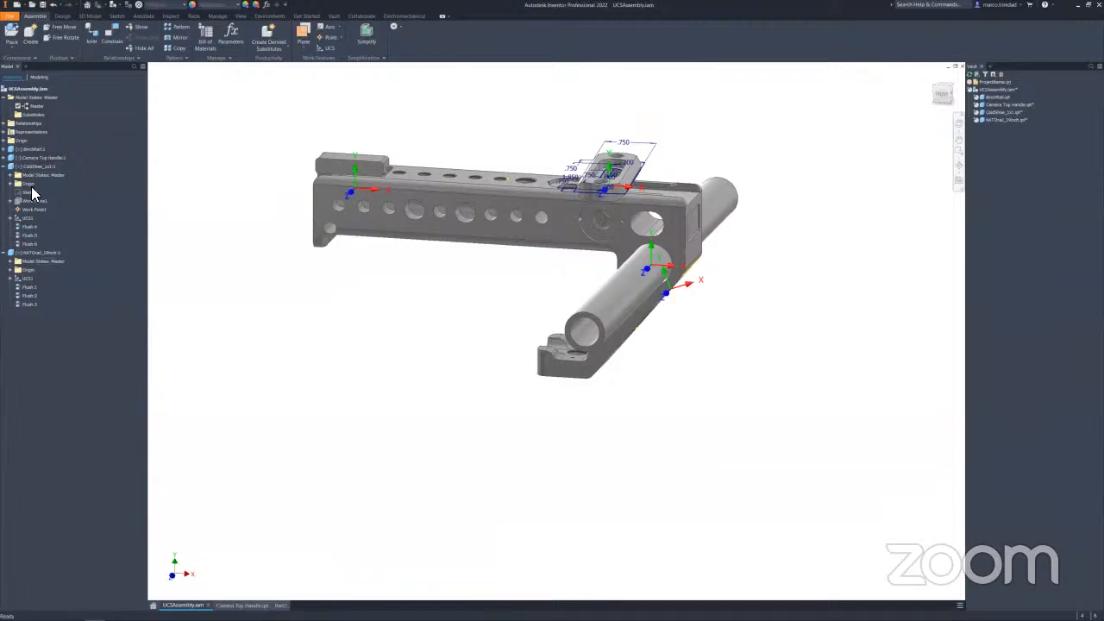
click(5, 166)
click(4, 175)
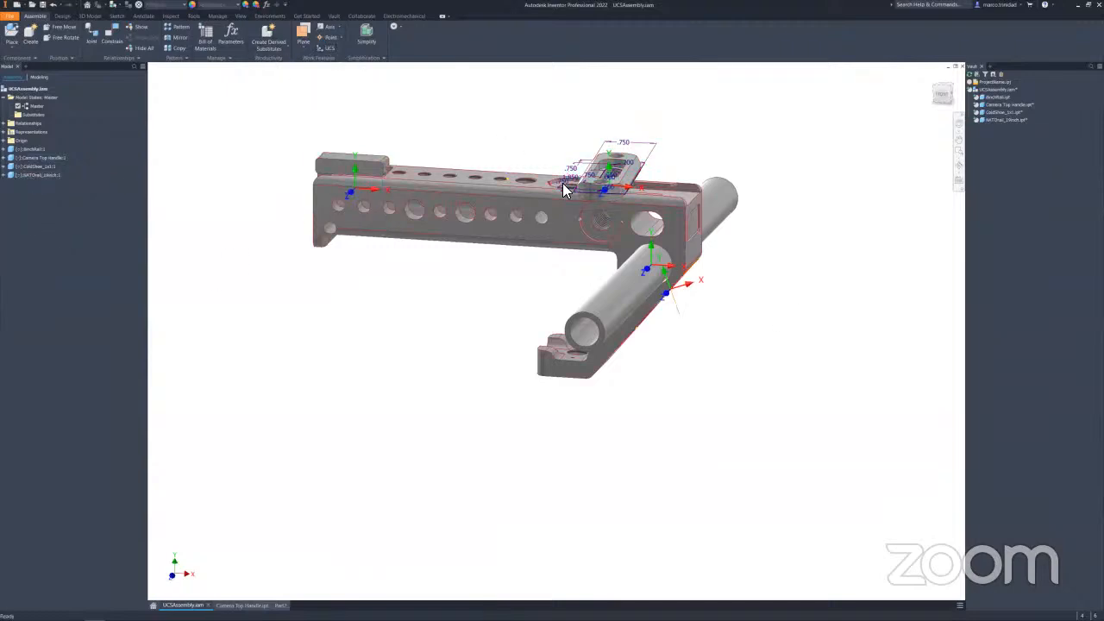
Create an assembly-level UCS in the empty space beside the handle, keeping its default orientation.
click(328, 48)
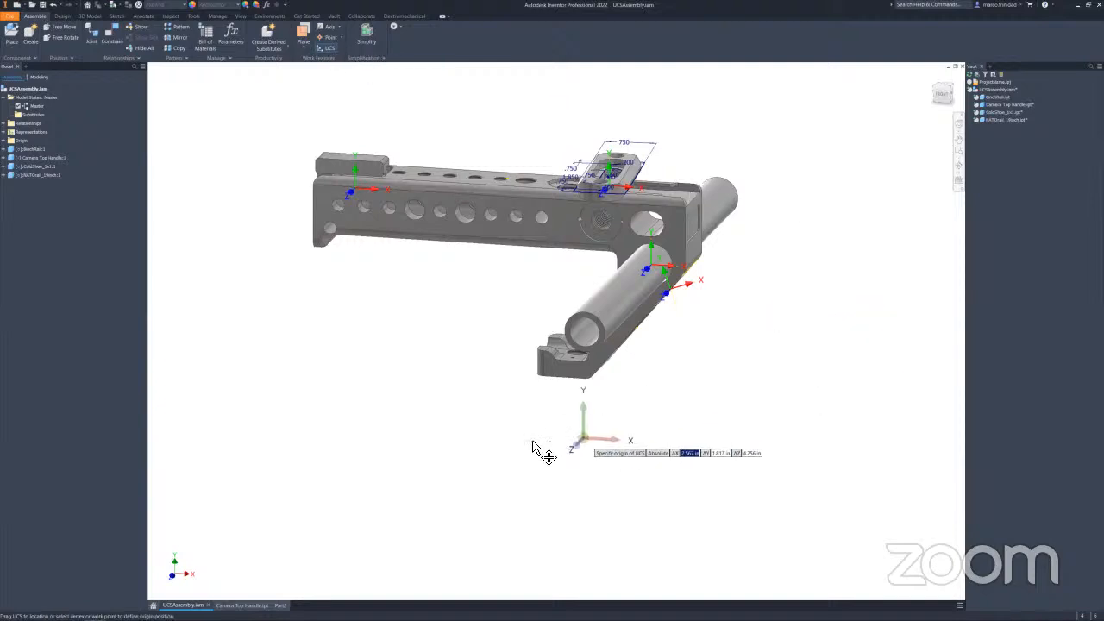
click(839, 341)
right_click(867, 309)
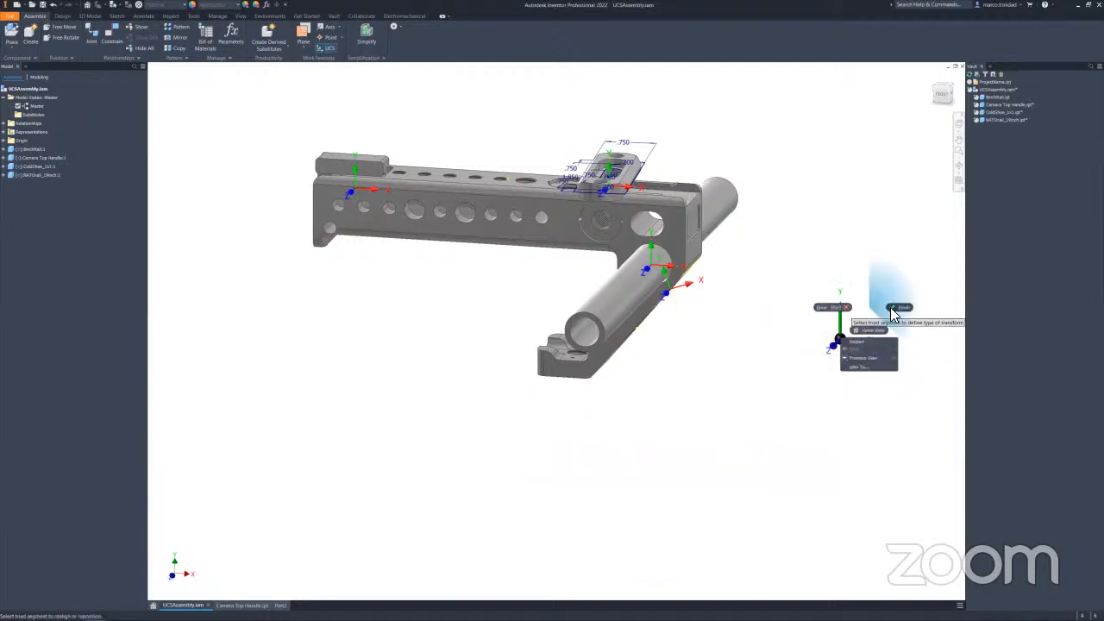
click(903, 307)
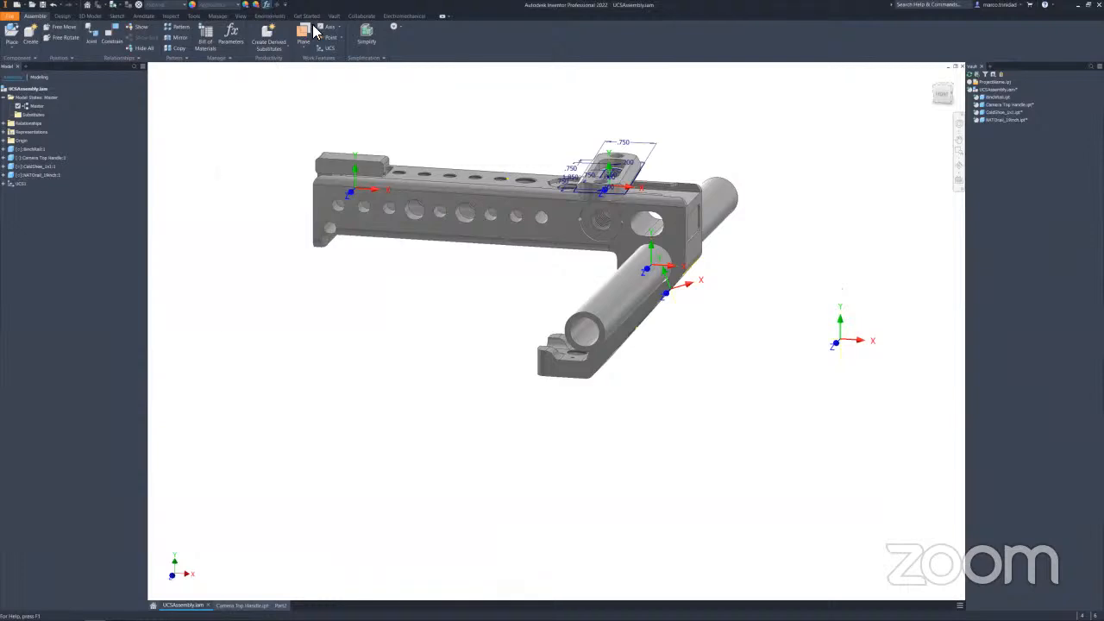
Set the assembly UCS's three position parameters d9, d10 and d11 to 0 in.
click(230, 36)
scroll(345, 259, down, 3)
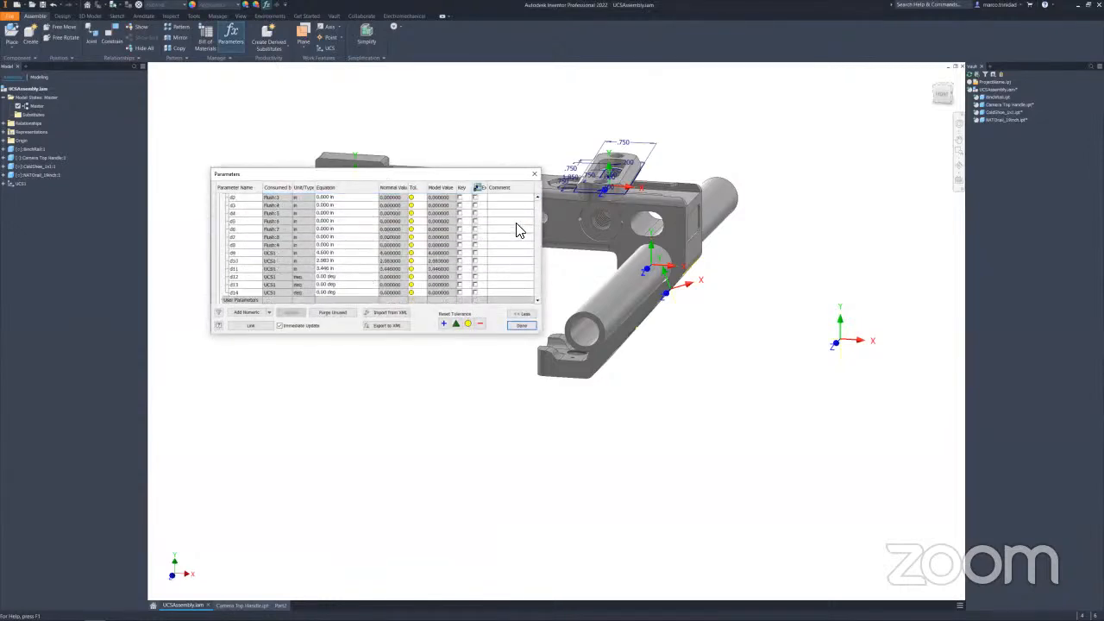
click(328, 253)
text(0)
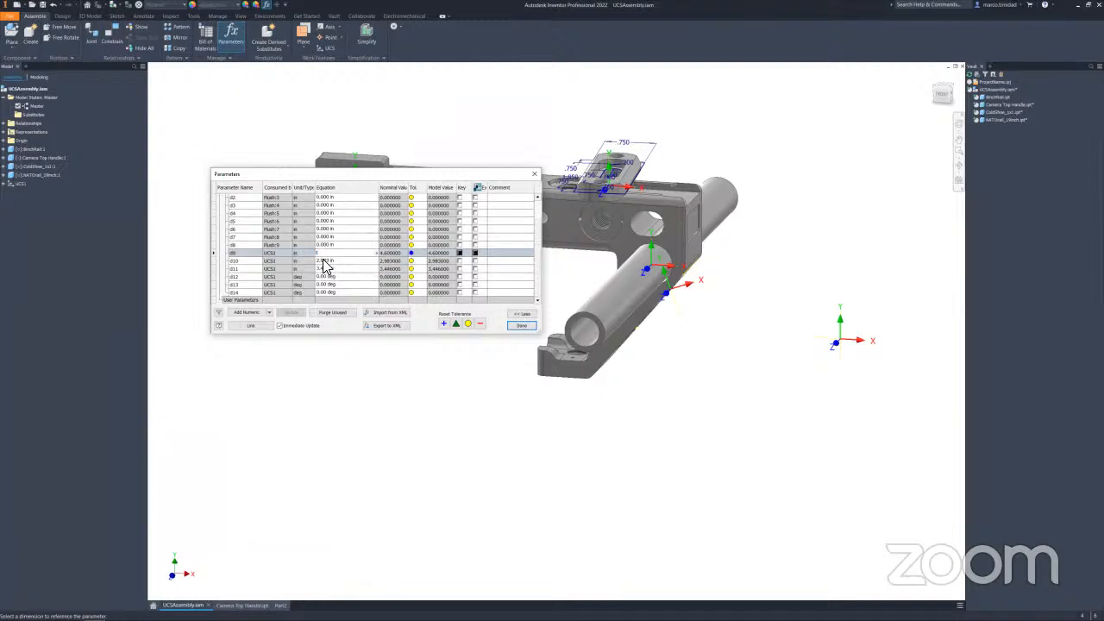
click(321, 260)
text(0)
click(323, 268)
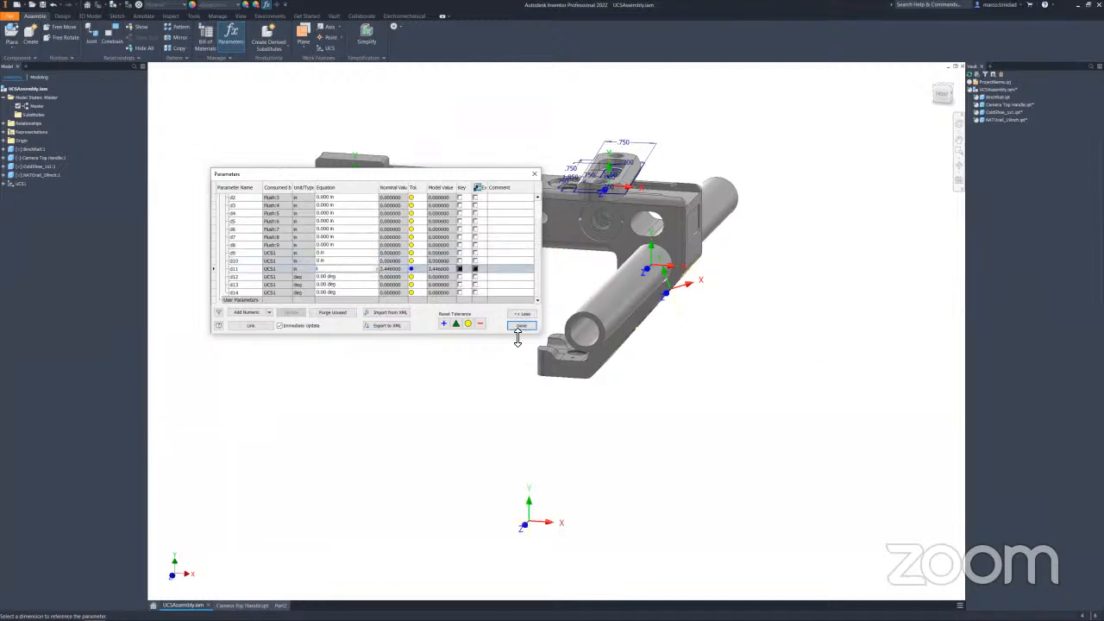
click(523, 326)
Examine the assembly-level UCS against the handle and tube, and check the cold shoe end from behind.
shift+middle_drag(653, 390, 594, 346)
shift+middle_drag(730, 318, 678, 331)
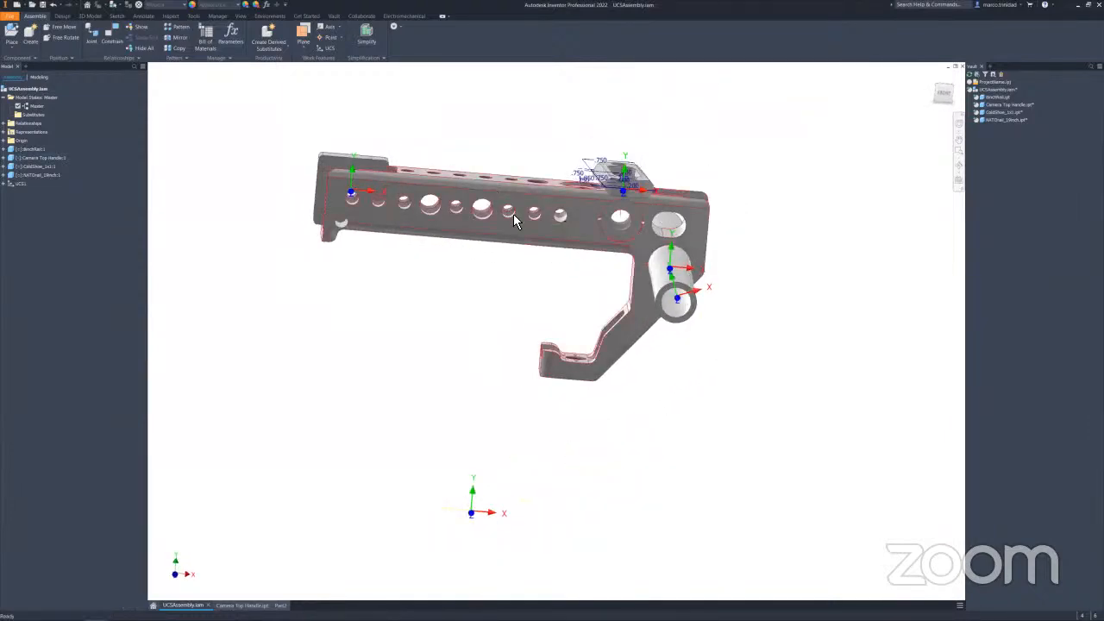
shift+middle_drag(518, 329, 508, 328)
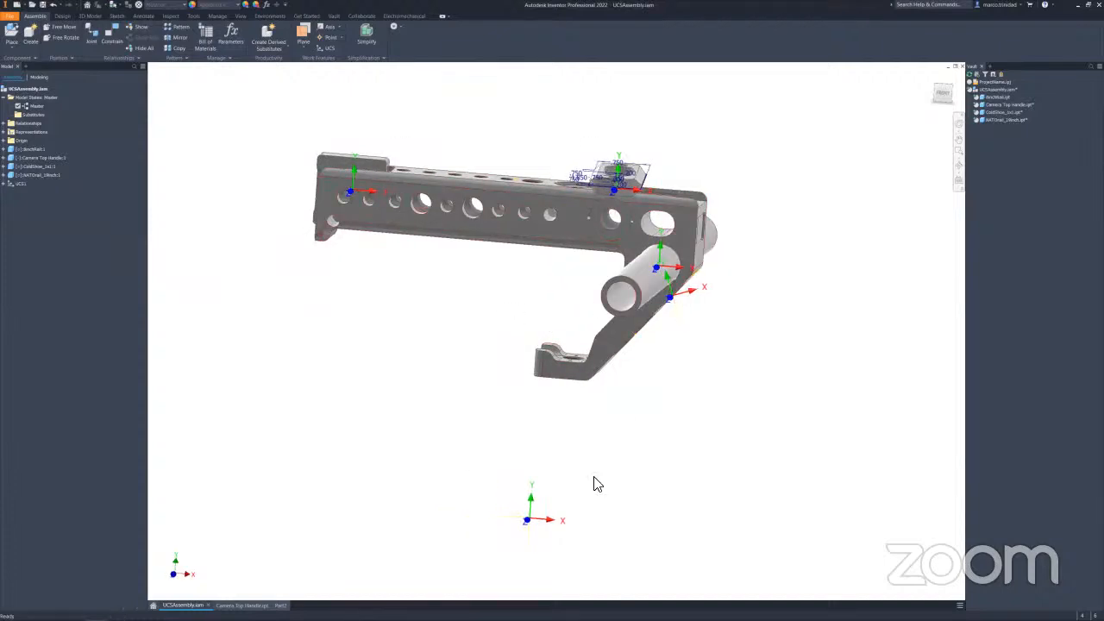
shift+middle_drag(664, 457, 636, 529)
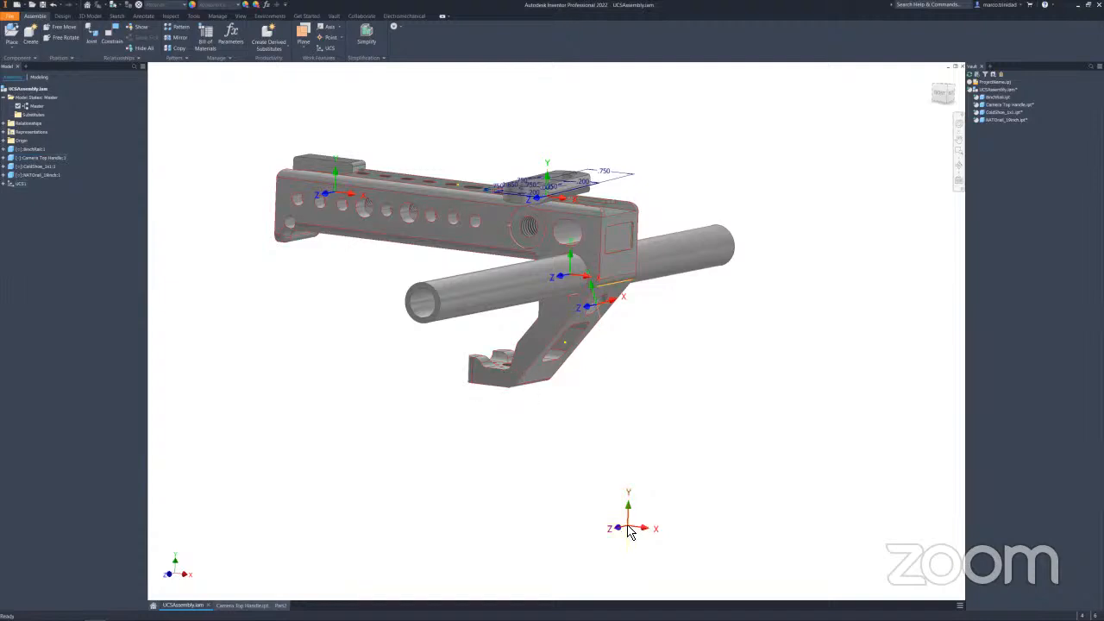
shift+middle_drag(529, 432, 540, 351)
right_click(509, 289)
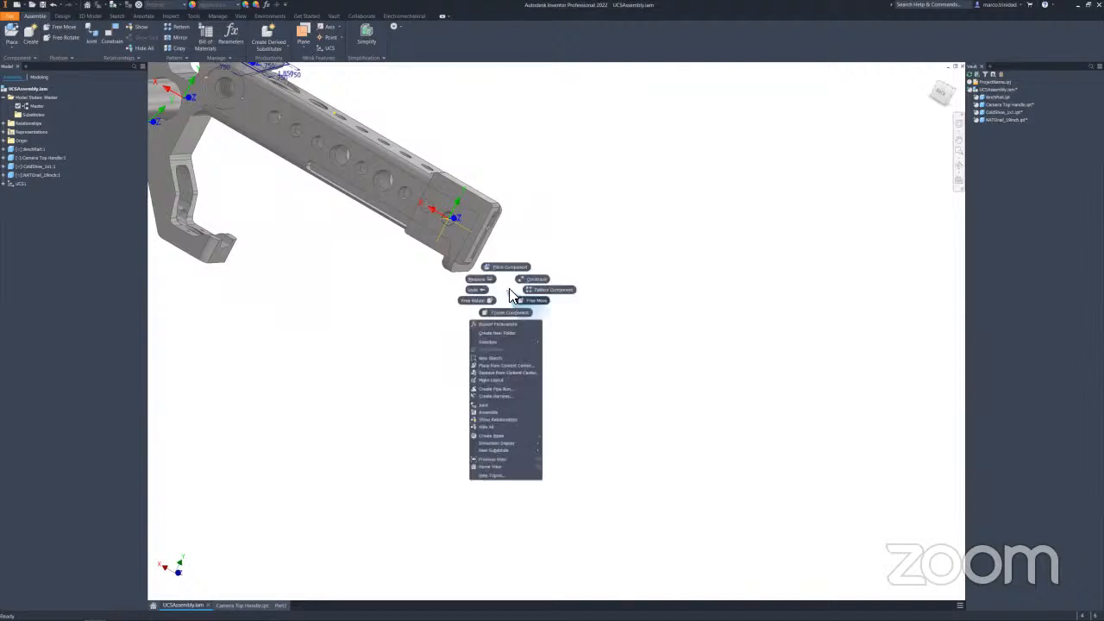
shift+middle_drag(566, 217, 431, 221)
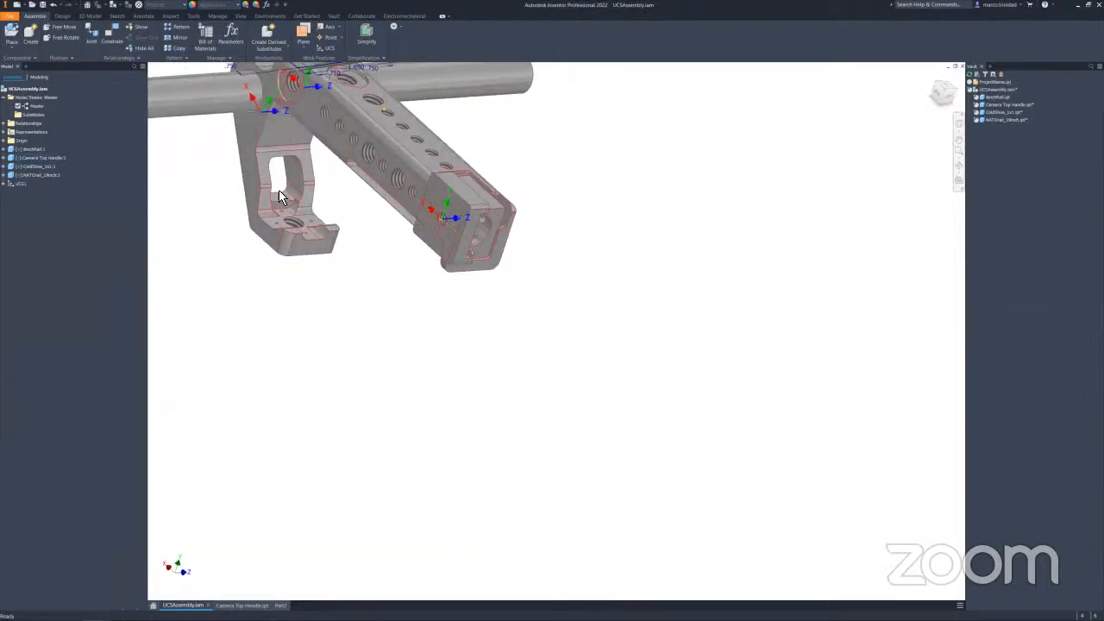
Edit the cold shoe in place, flip its UCS around the X axis so Z points the opposite way, and return to the assembly.
double_click(35, 167)
shift+middle_drag(483, 244, 618, 313)
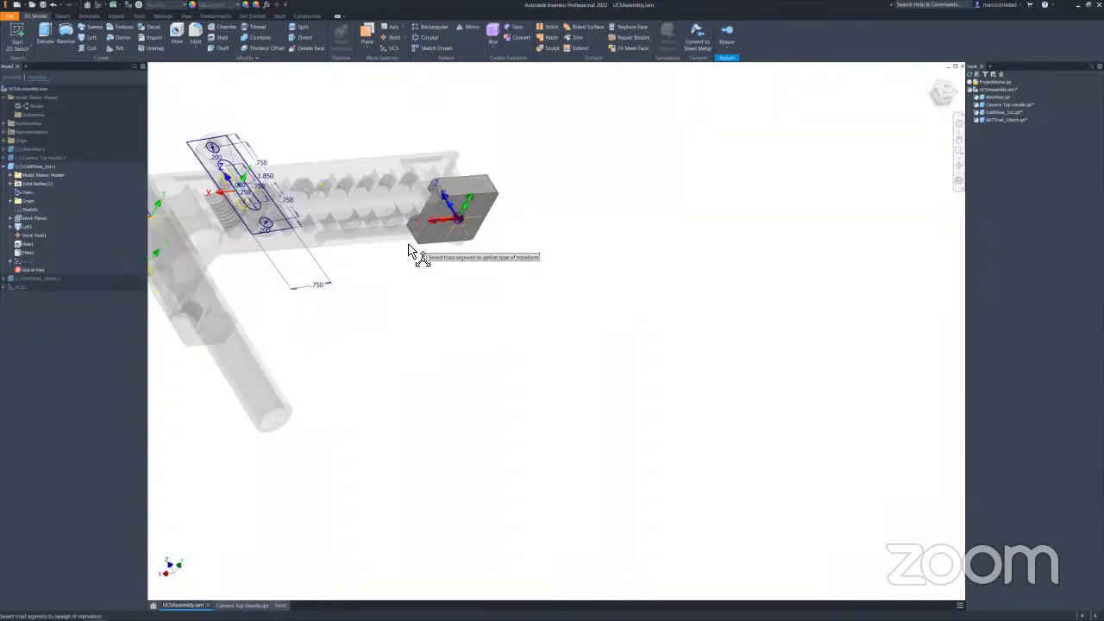
click(452, 224)
key(Return)
right_click(545, 179)
click(576, 181)
click(726, 38)
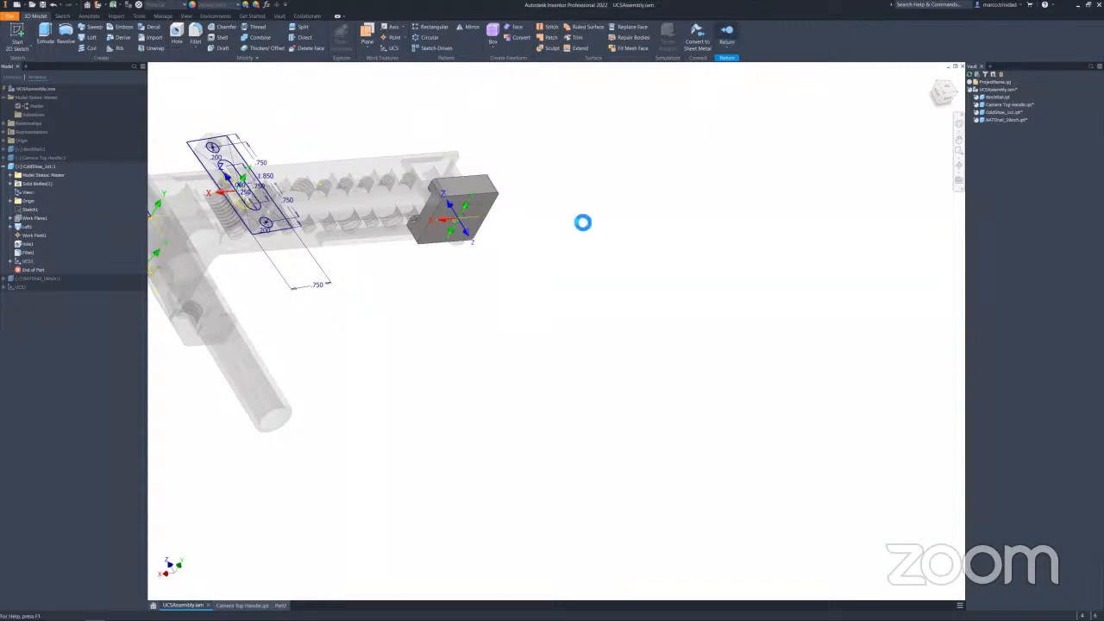
Examine the flipped cold shoe from several sides and review the planes, axes and center point of its UCS.
shift+middle_drag(596, 293, 665, 392)
scroll(547, 348, down, 3)
scroll(687, 342, up, 2)
mouse_move(695, 345)
shift+middle_down()
mouse_move(729, 325)
mouse_move(675, 338)
shift+middle_up()
middle_drag(601, 423, 540, 322)
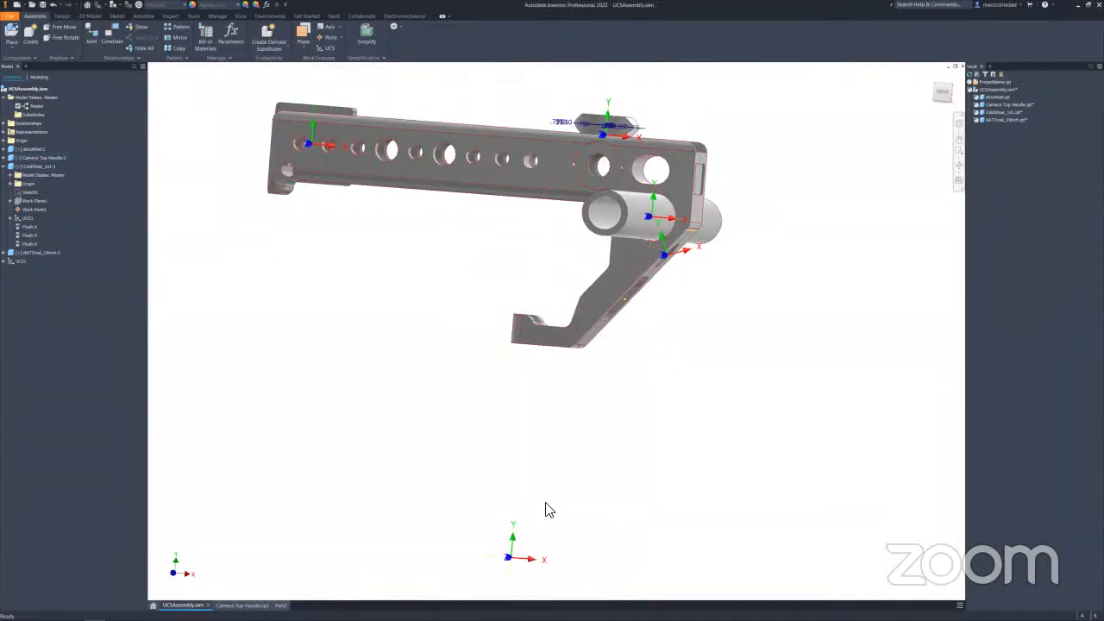
shift+middle_drag(664, 342, 635, 388)
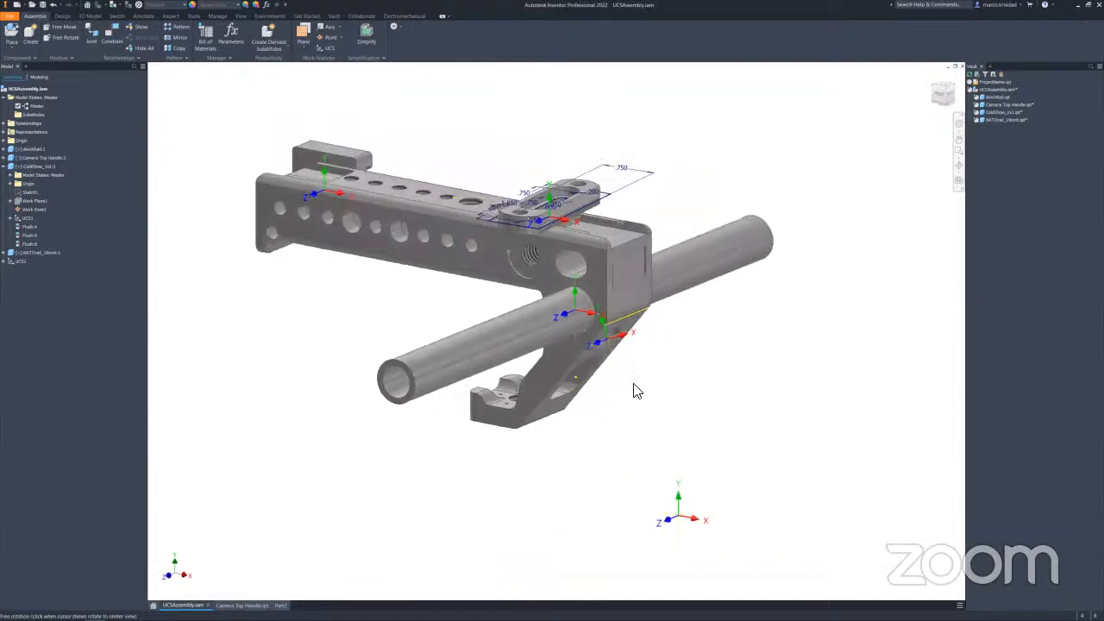
click(12, 219)
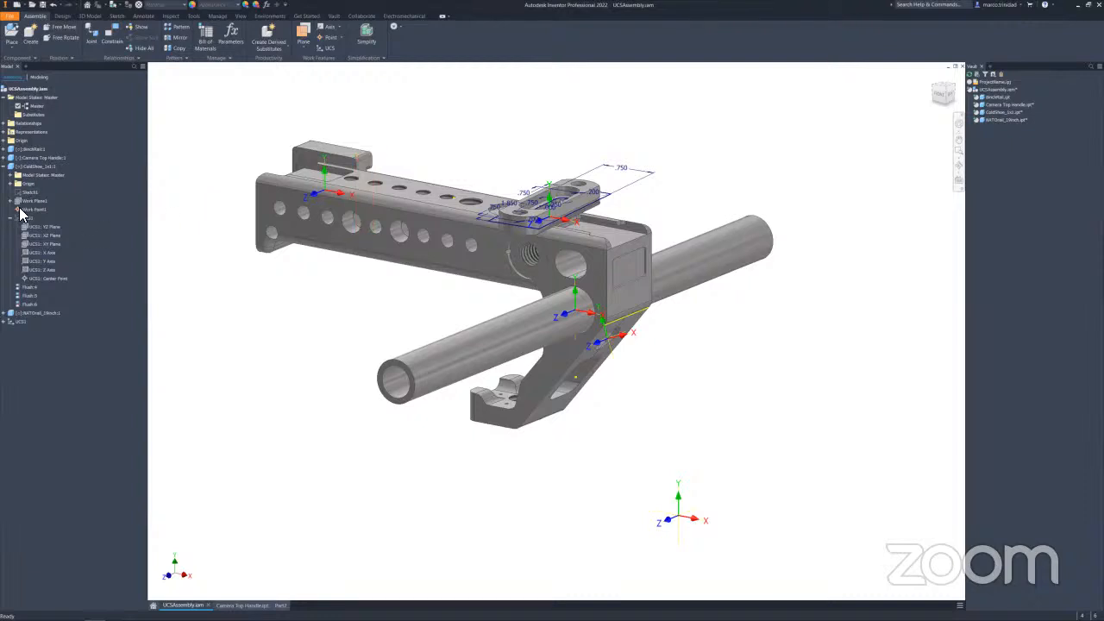
click(4, 167)
Toggle the visibility of the tube's UCS and collapse the tube's entry in the model tree.
click(5, 175)
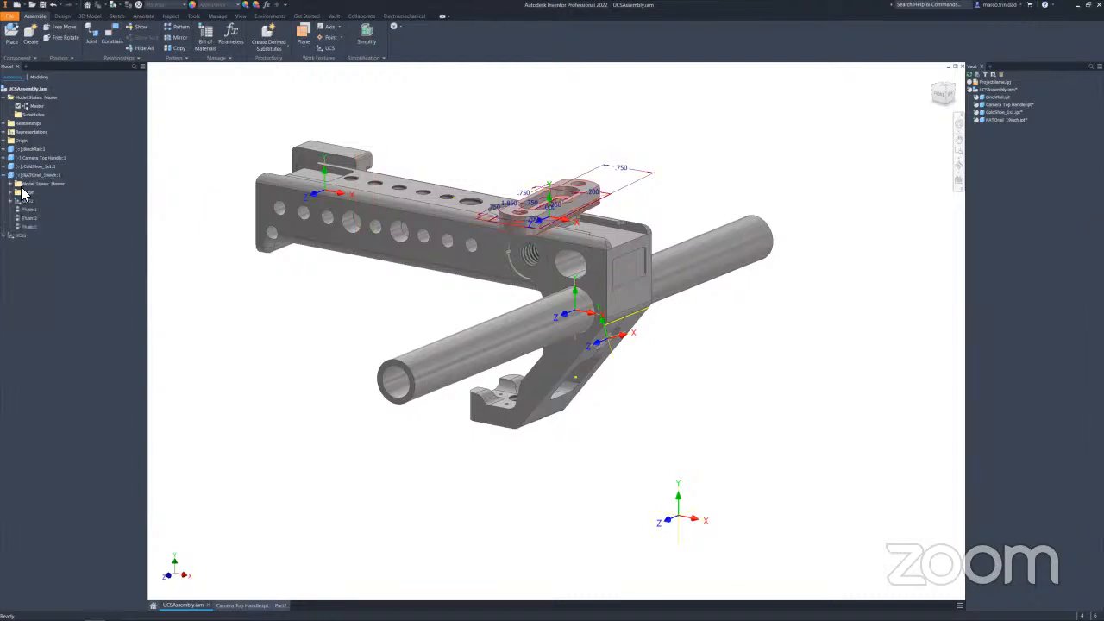
right_click(28, 200)
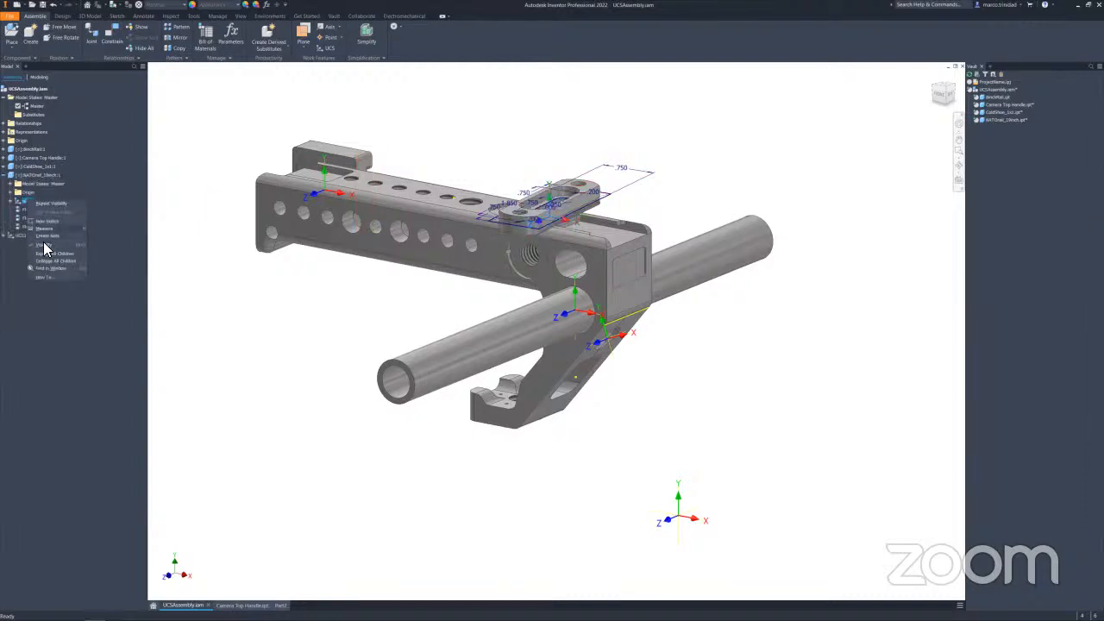
click(44, 245)
click(5, 175)
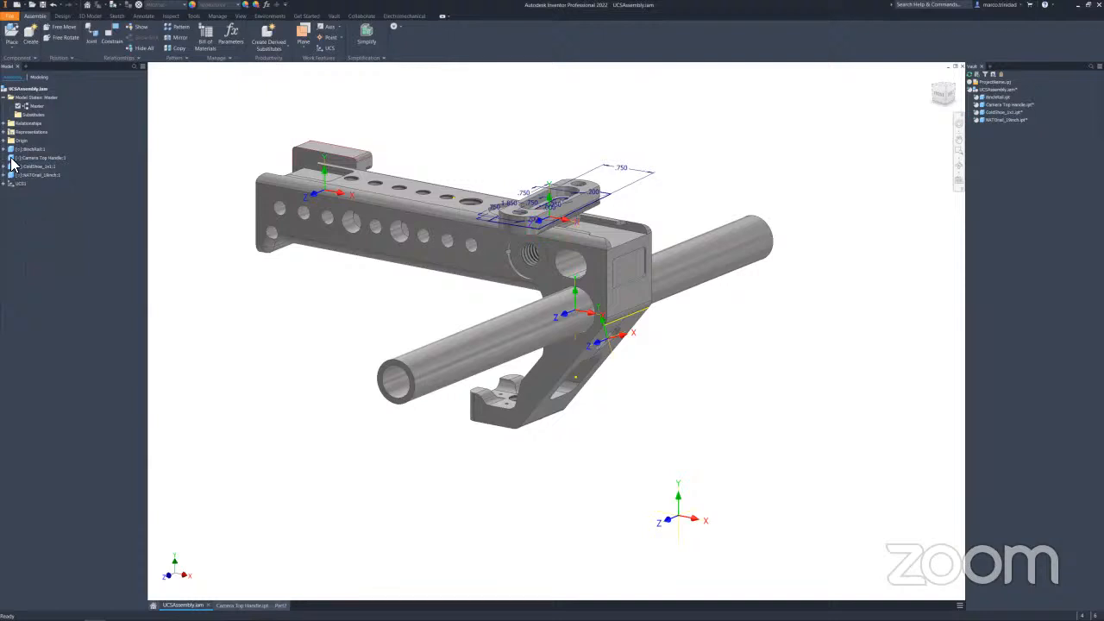
Hide the coordinate systems UCS4, UCS3 and UCS2 of the camera top handle.
click(5, 157)
click(10, 279)
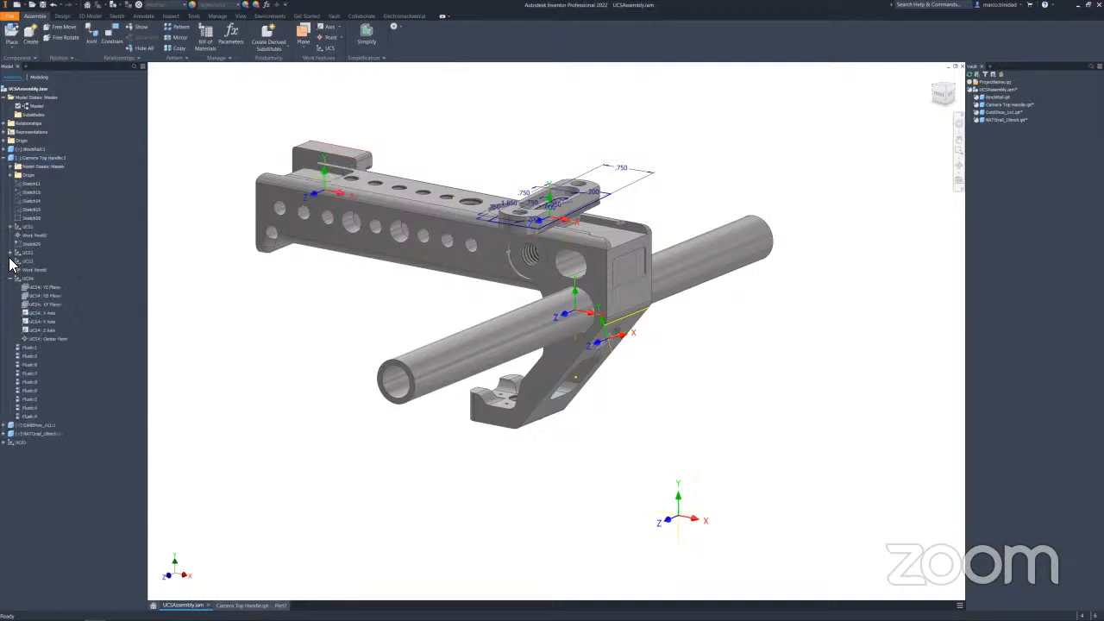
click(11, 260)
click(27, 226)
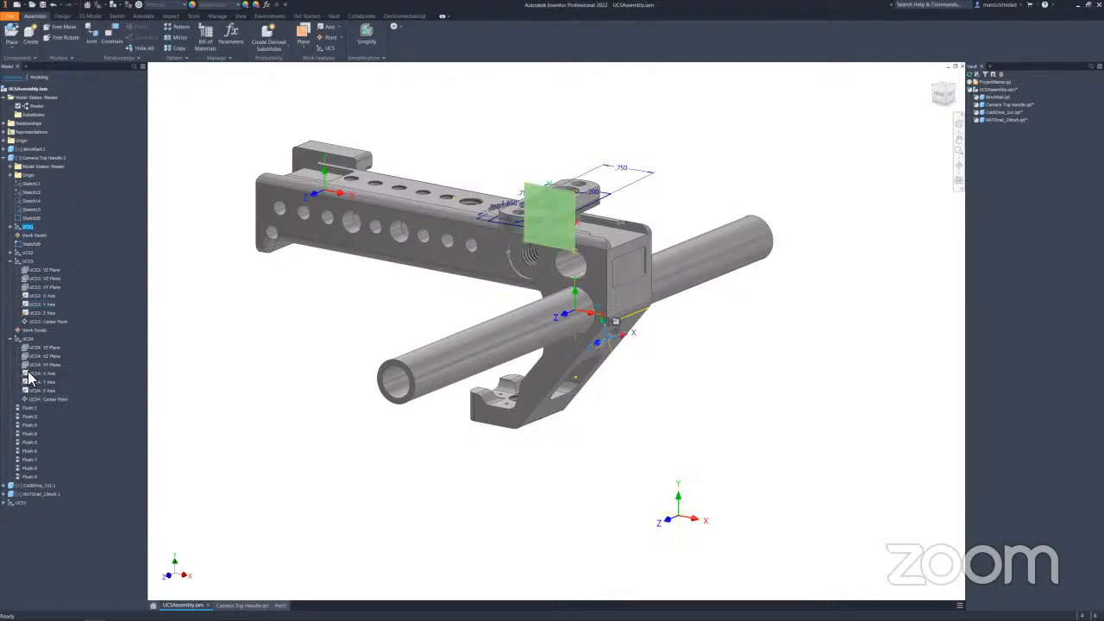
right_click(28, 339)
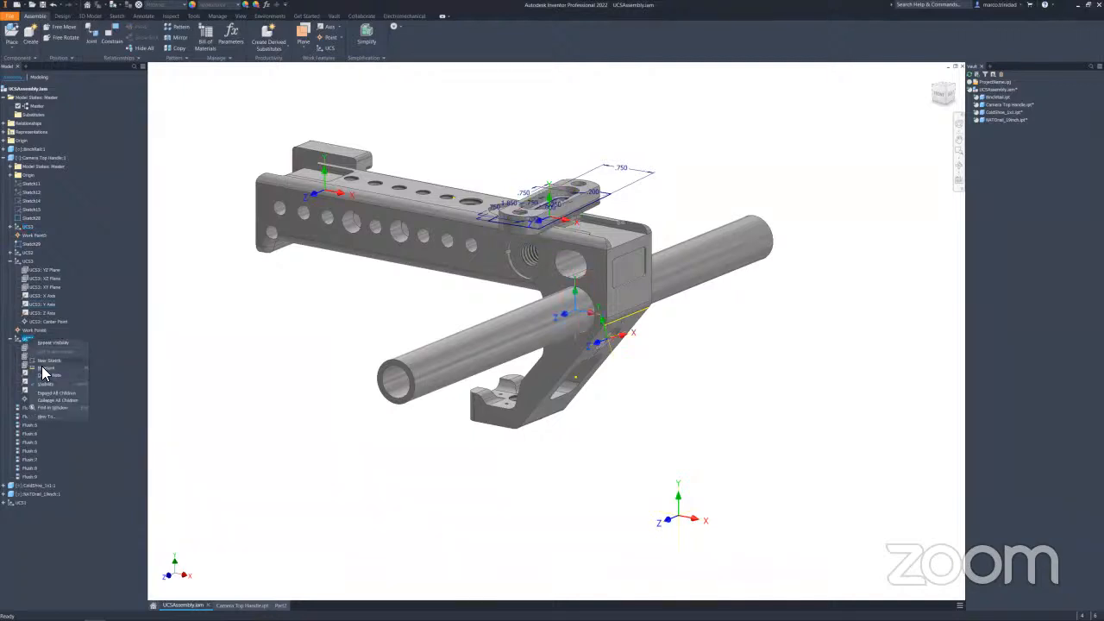
click(45, 384)
right_click(22, 261)
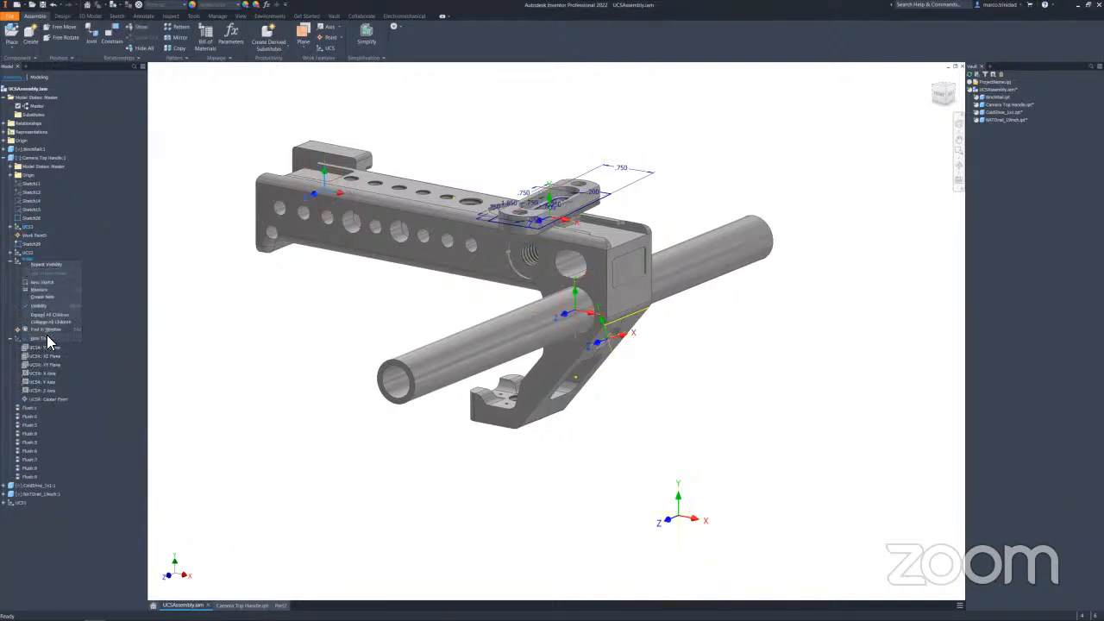
click(38, 305)
right_click(32, 252)
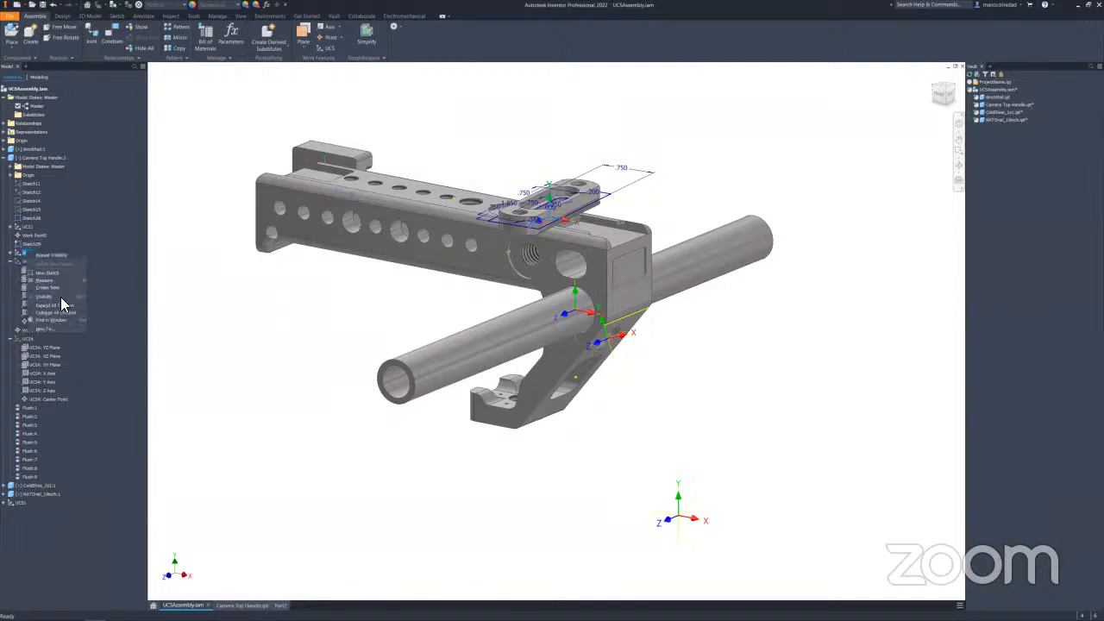
click(43, 296)
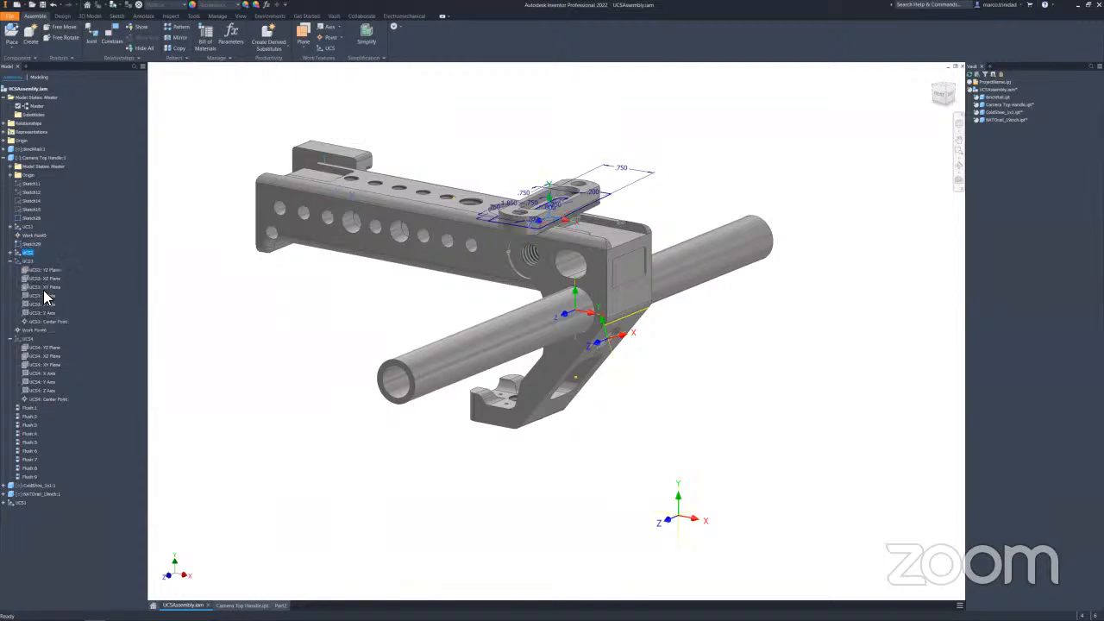
Hide UCS1 of the camera top handle, collapse the handle's tree entry, and hide the tube's UCS1.
right_click(28, 227)
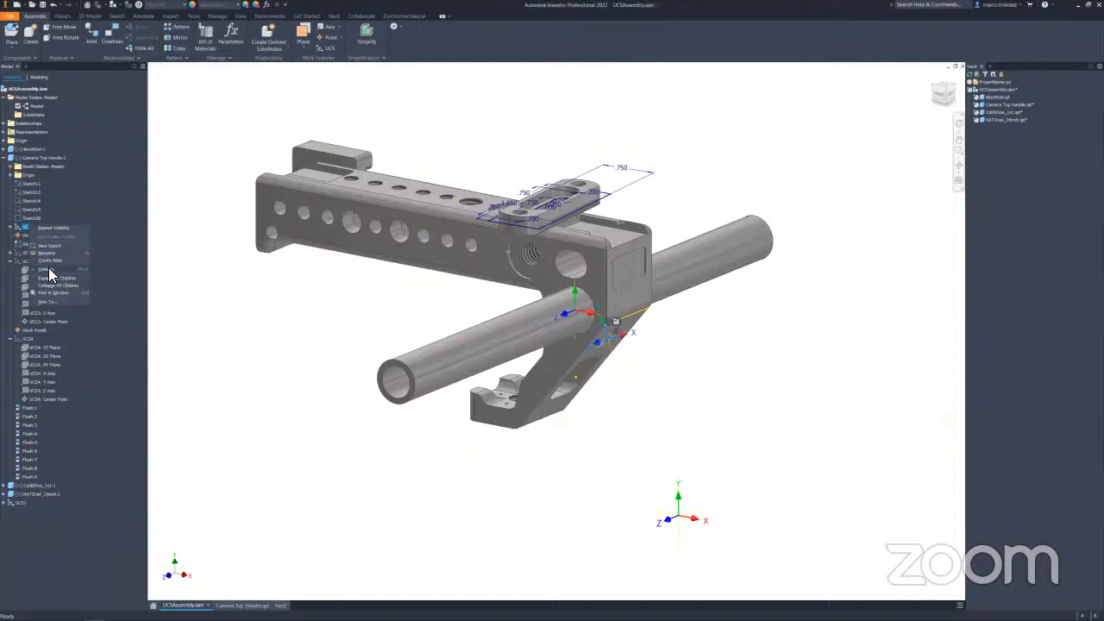
click(48, 268)
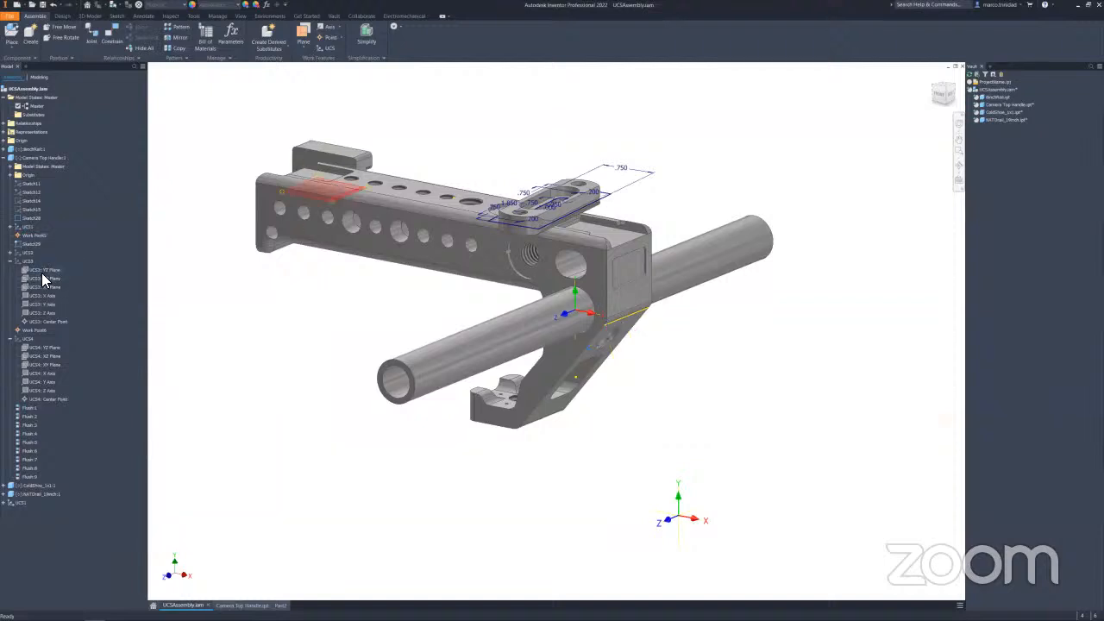
click(4, 157)
click(4, 148)
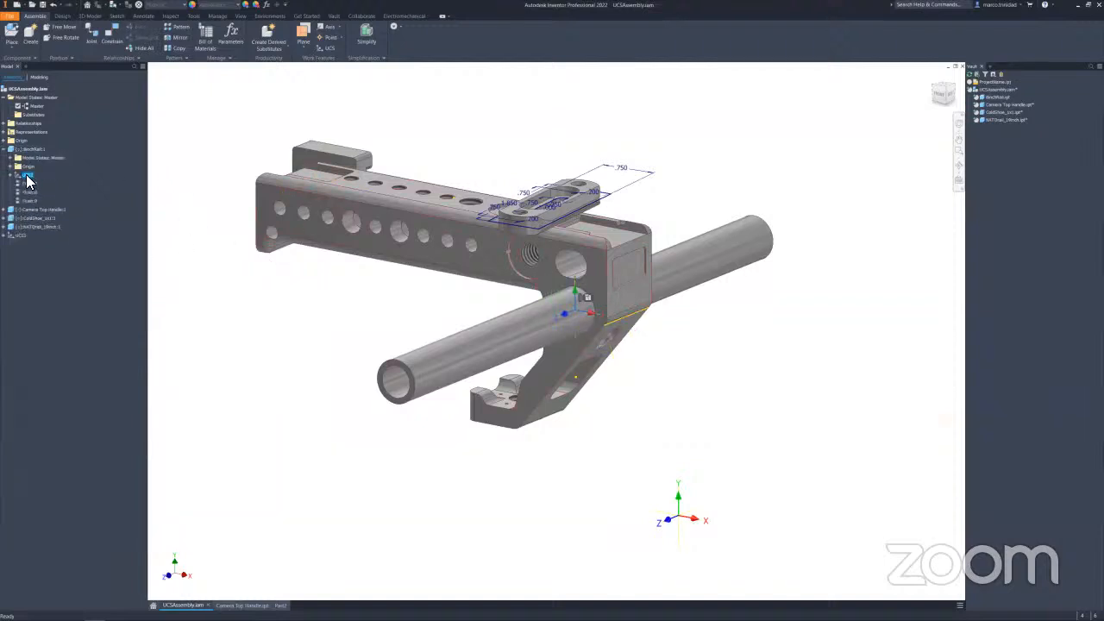
right_click(28, 175)
click(47, 220)
shift+middle_drag(599, 434, 618, 425)
Open the camera top handle part and place a work point at the center of the large hole's edge loop underneath the foot.
double_click(40, 209)
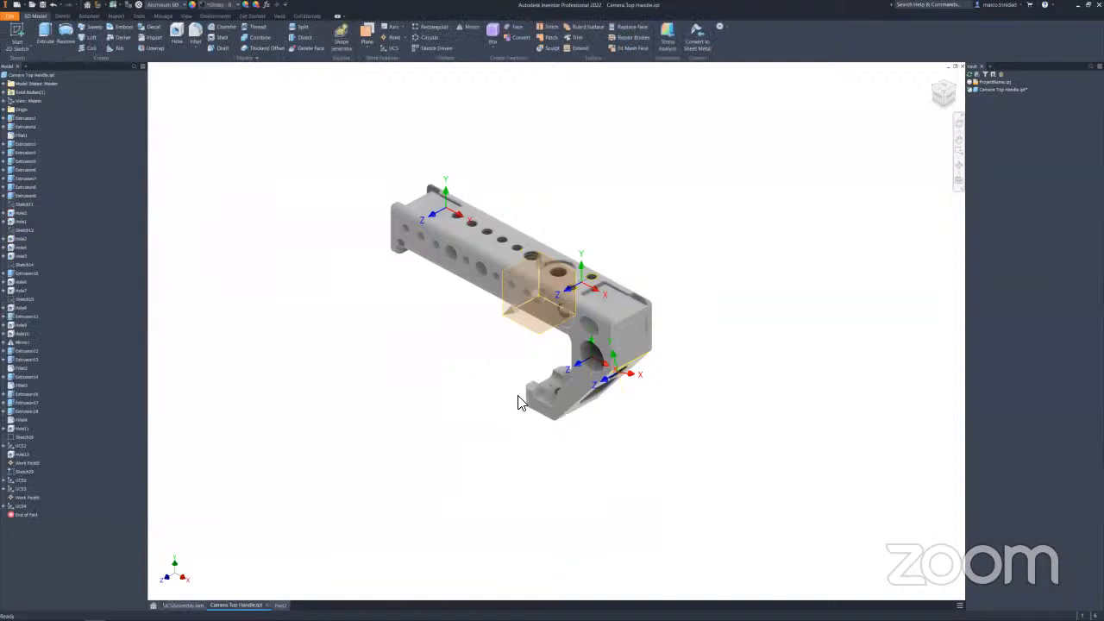
scroll(561, 433, up, 6)
middle_drag(579, 397, 705, 310)
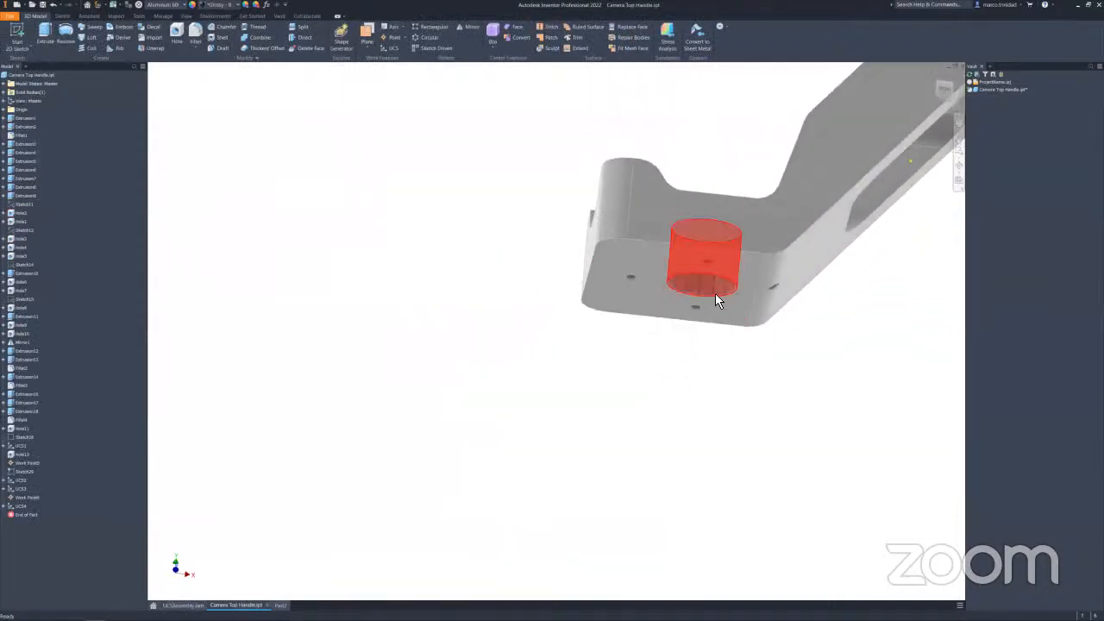
shift+middle_drag(833, 323, 562, 328)
shift+middle_drag(652, 339, 579, 340)
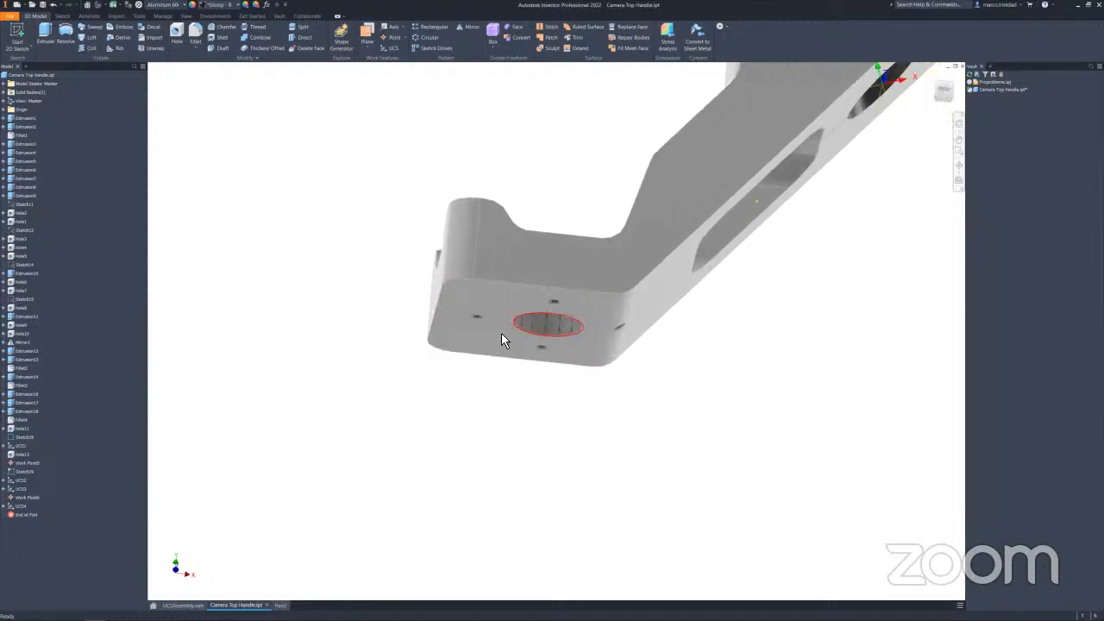
click(405, 37)
click(409, 161)
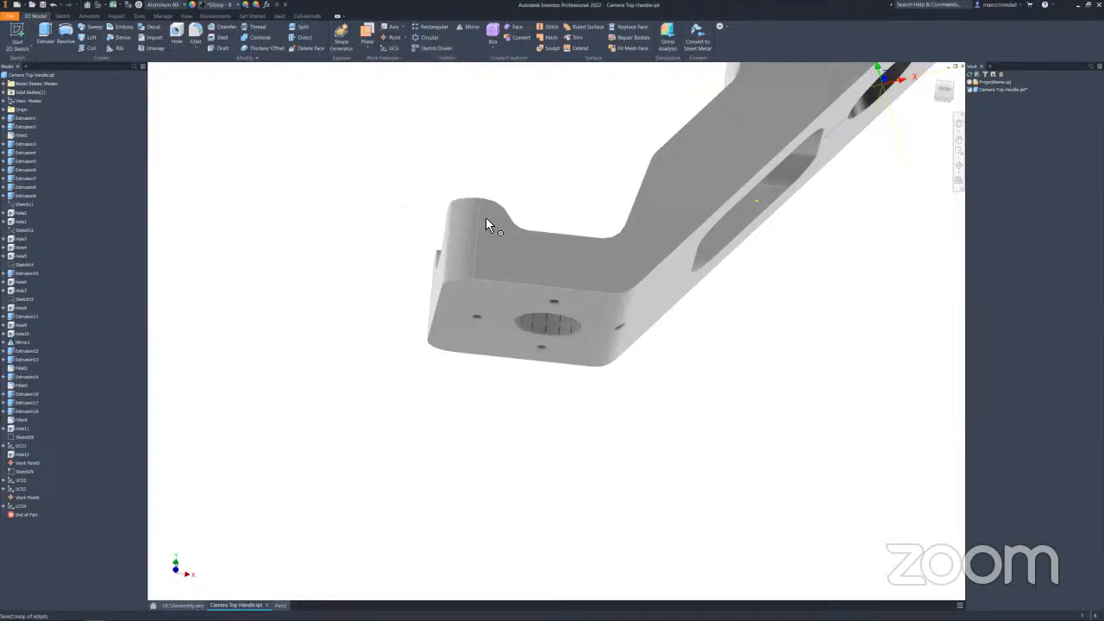
click(530, 333)
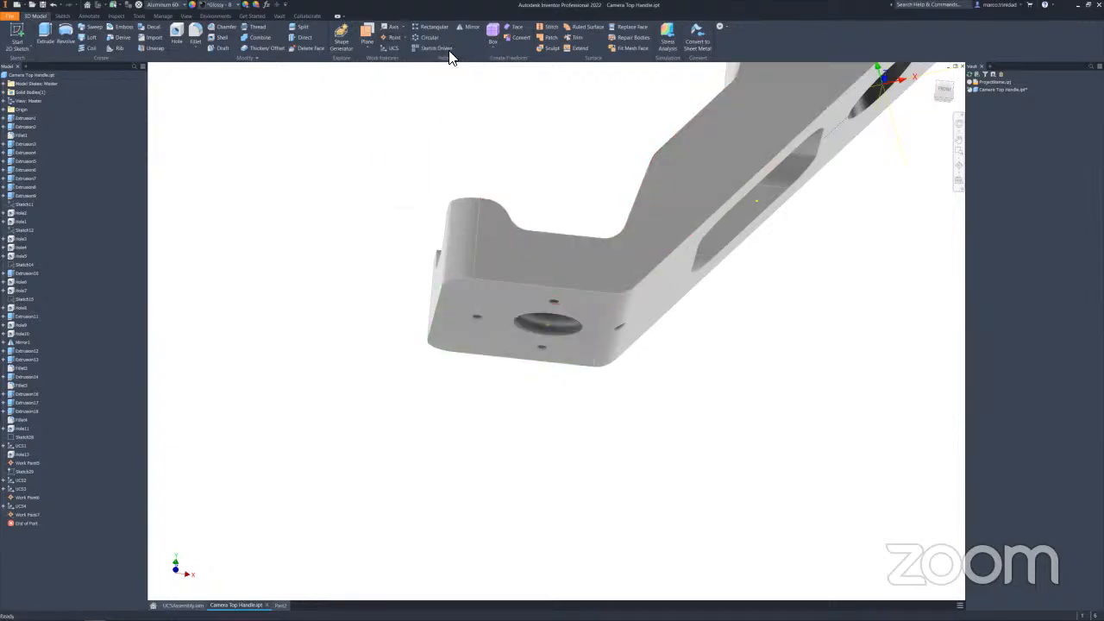
Create a UCS on the work point at the foot's large hole, keeping its default axis orientation.
click(551, 326)
shift+middle_drag(693, 359, 630, 369)
right_click(631, 365)
click(673, 363)
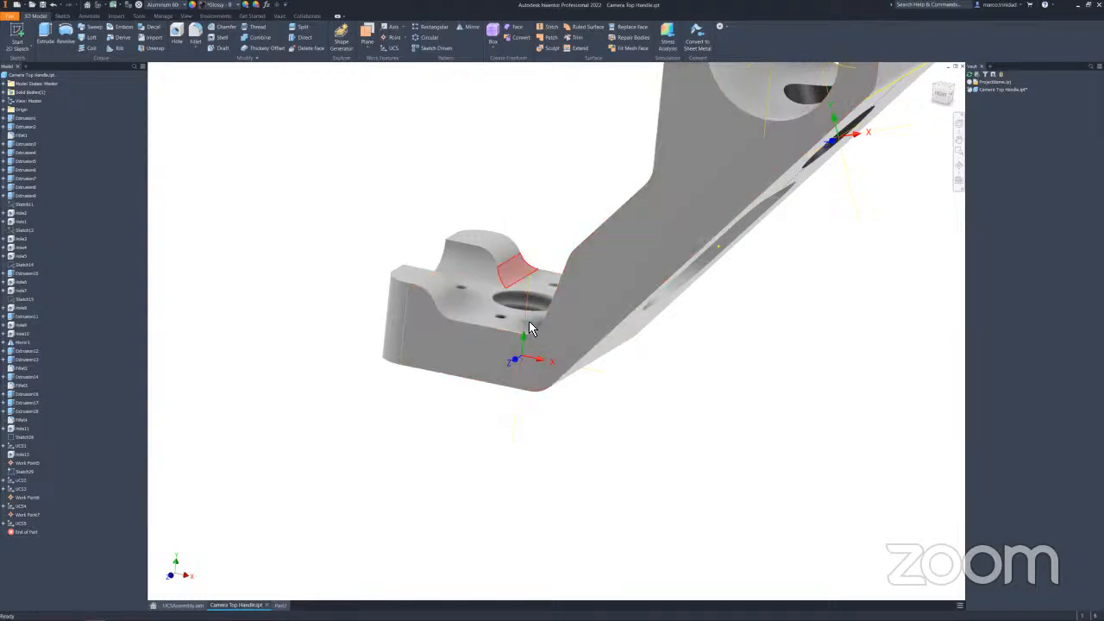
Rotate the foot's UCS 90 degrees around its X axis so Z points up, and return to UCSAssembly.
double_click(20, 524)
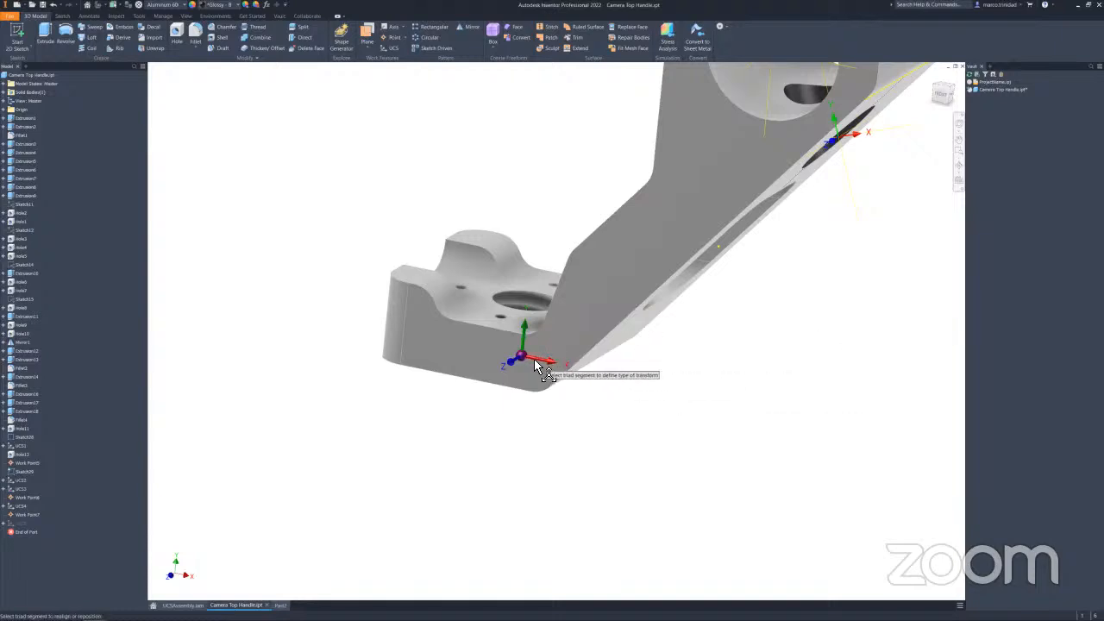
mouse_move(535, 363)
mouse_down()
mouse_move(536, 354)
mouse_move(545, 424)
mouse_move(517, 373)
mouse_up()
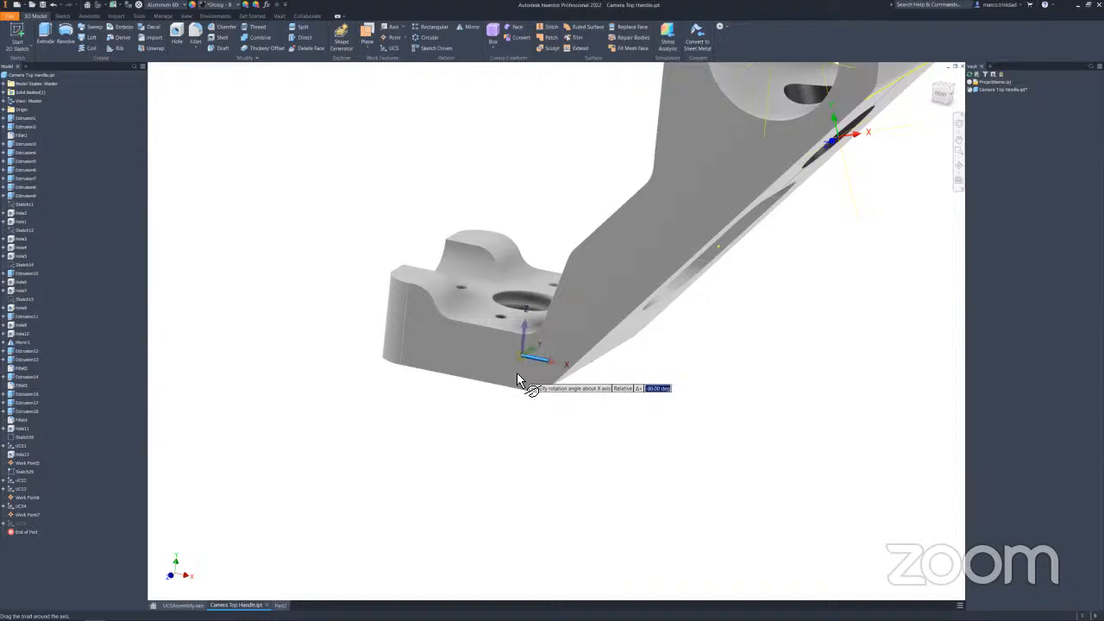
right_click(653, 345)
click(693, 345)
scroll(635, 378, down, 5)
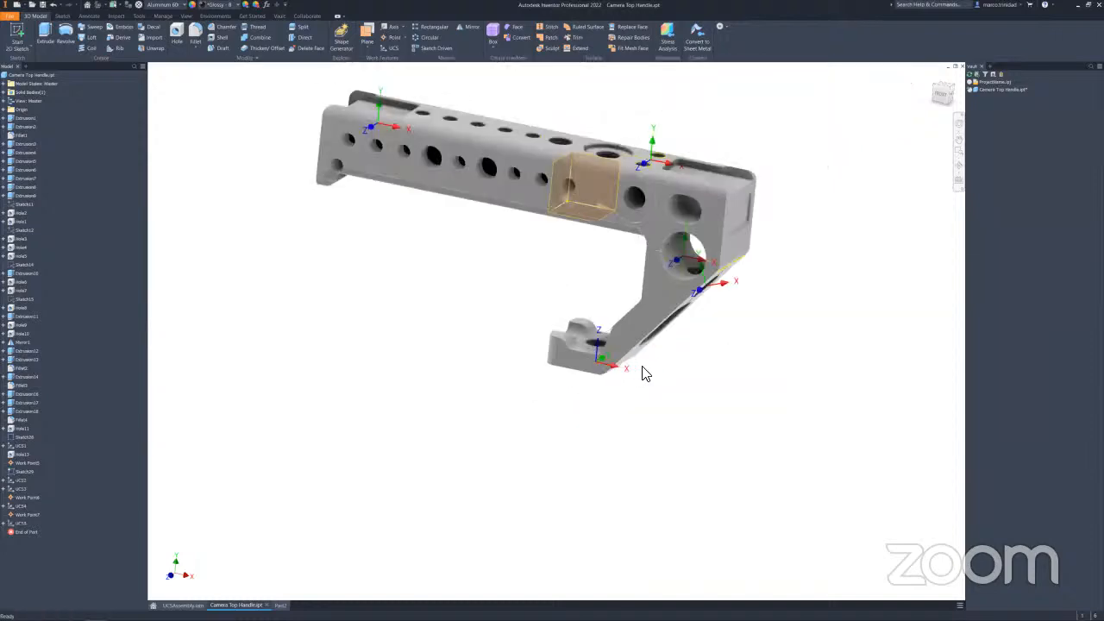
shift+middle_drag(761, 353, 715, 375)
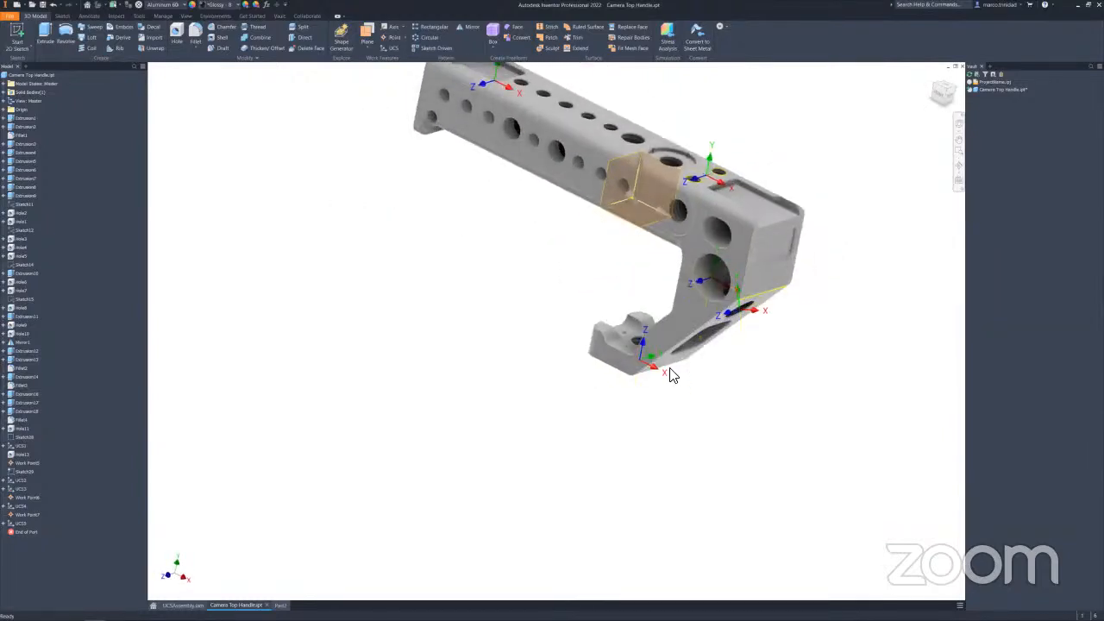
click(182, 605)
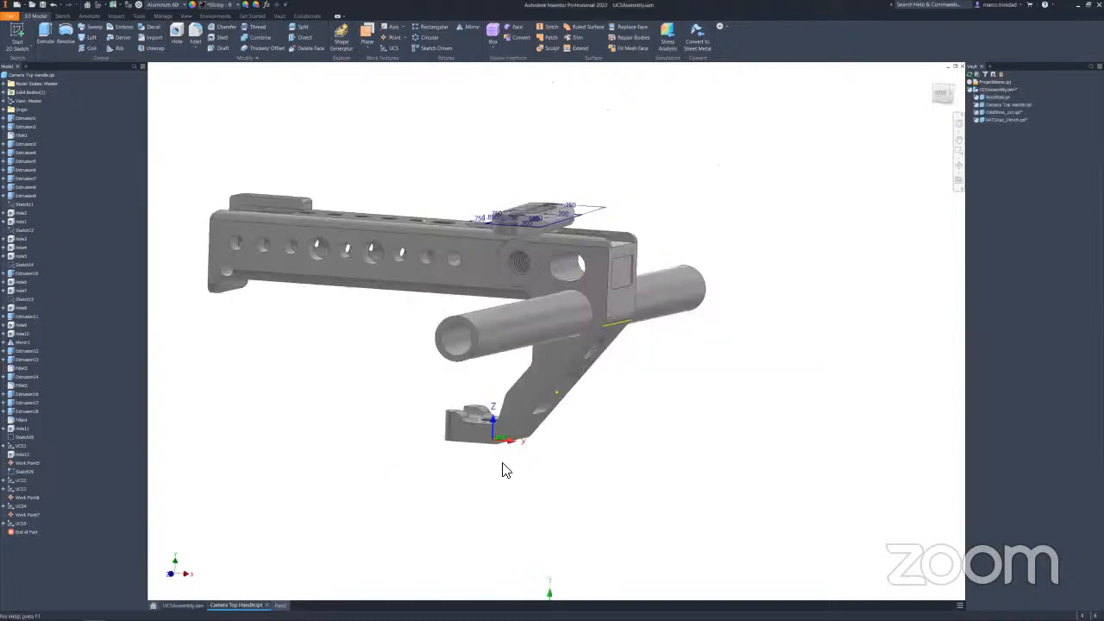
shift+middle_drag(571, 453, 631, 414)
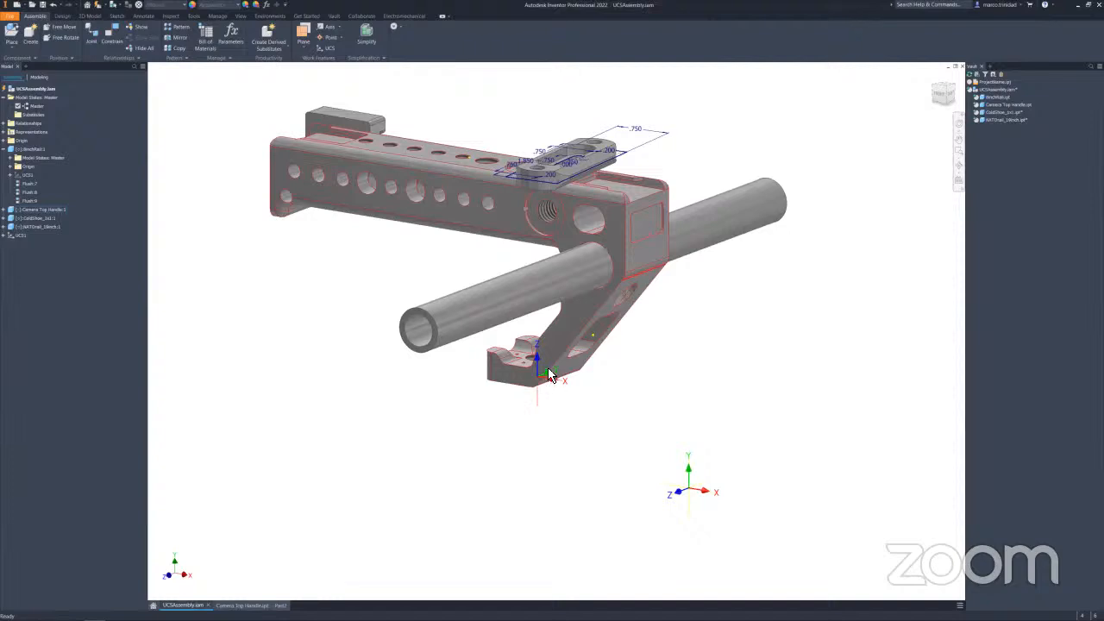
middle_drag(679, 515, 681, 432)
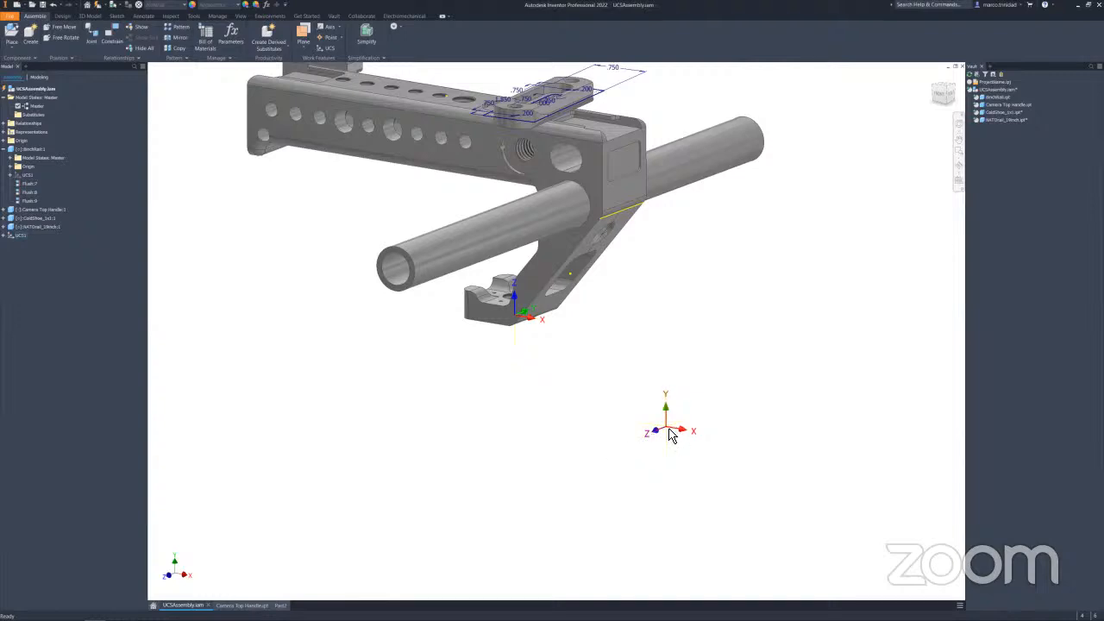
middle_drag(746, 388, 692, 370)
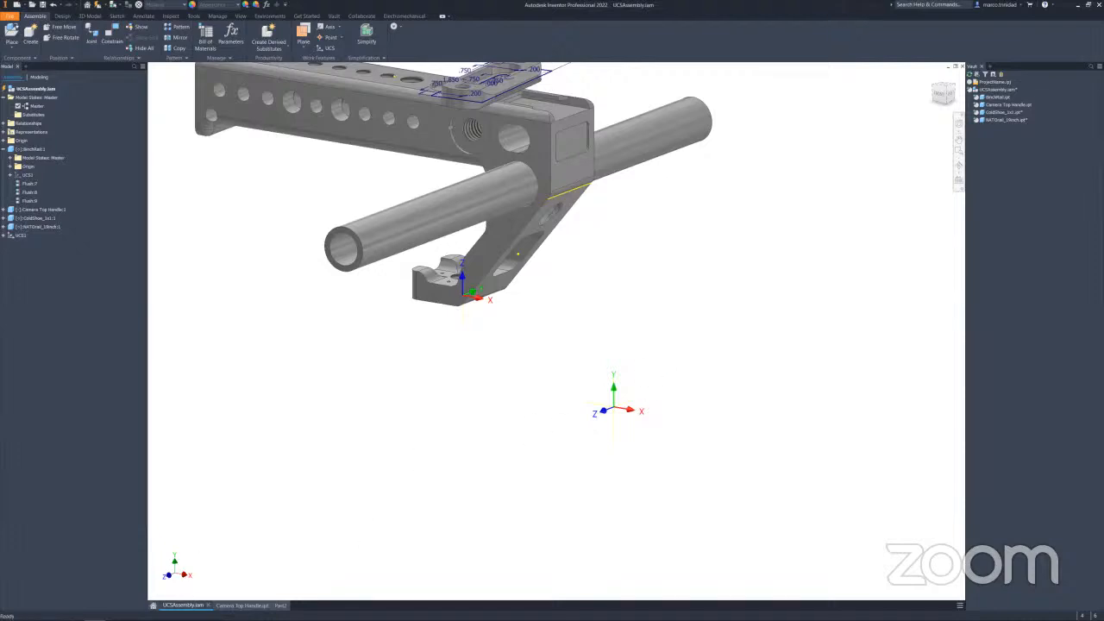
Create a new assembly and make its YZ, XZ and XY origin planes visible.
click(154, 606)
click(446, 164)
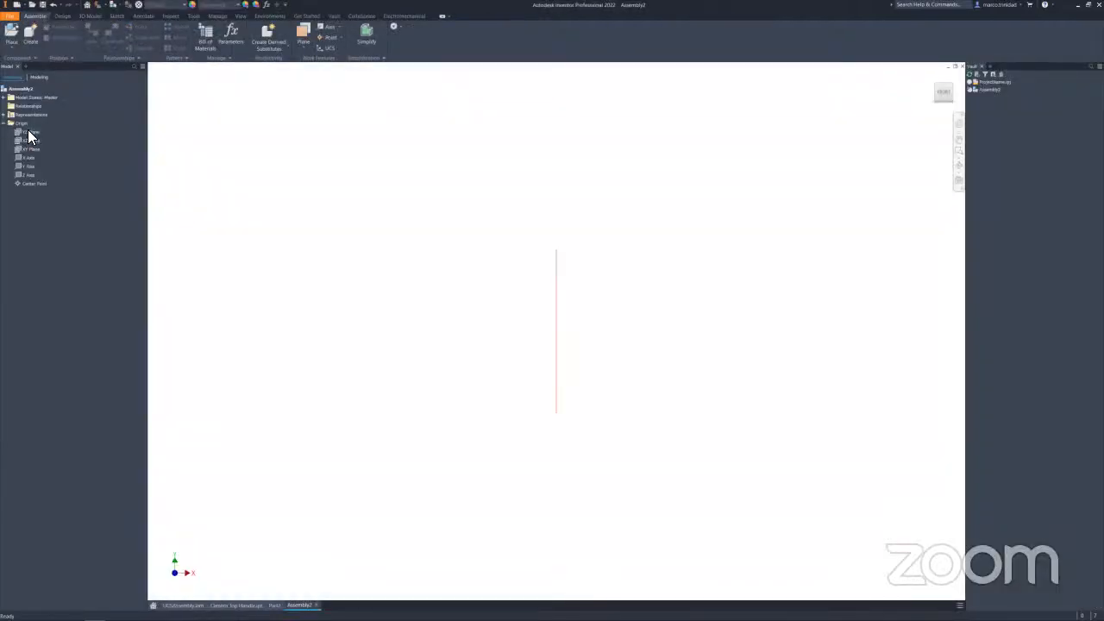
click(28, 129)
shift+click(30, 150)
right_click(29, 141)
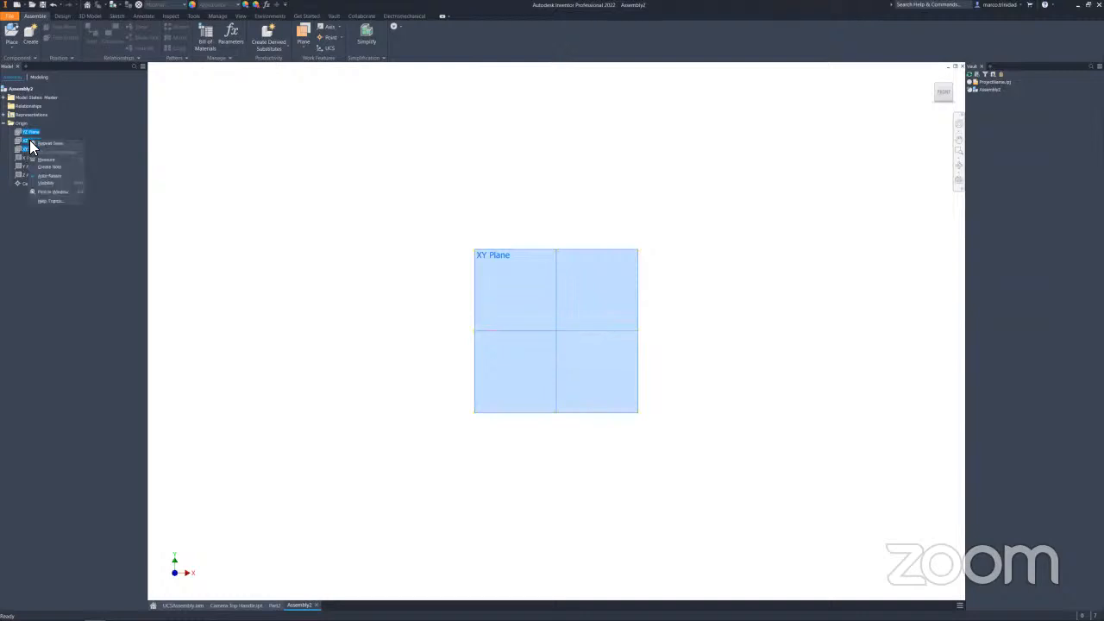
click(48, 183)
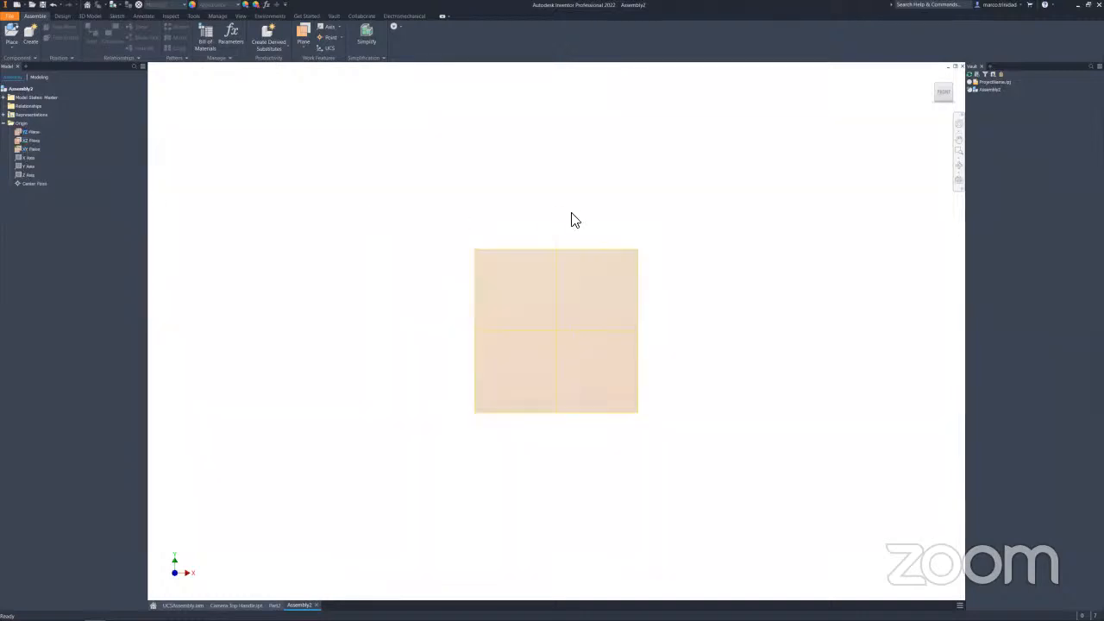
Set the view with Z up and X horizontal as Front, and the Z-up isometric view as Home with Fit to View.
click(946, 103)
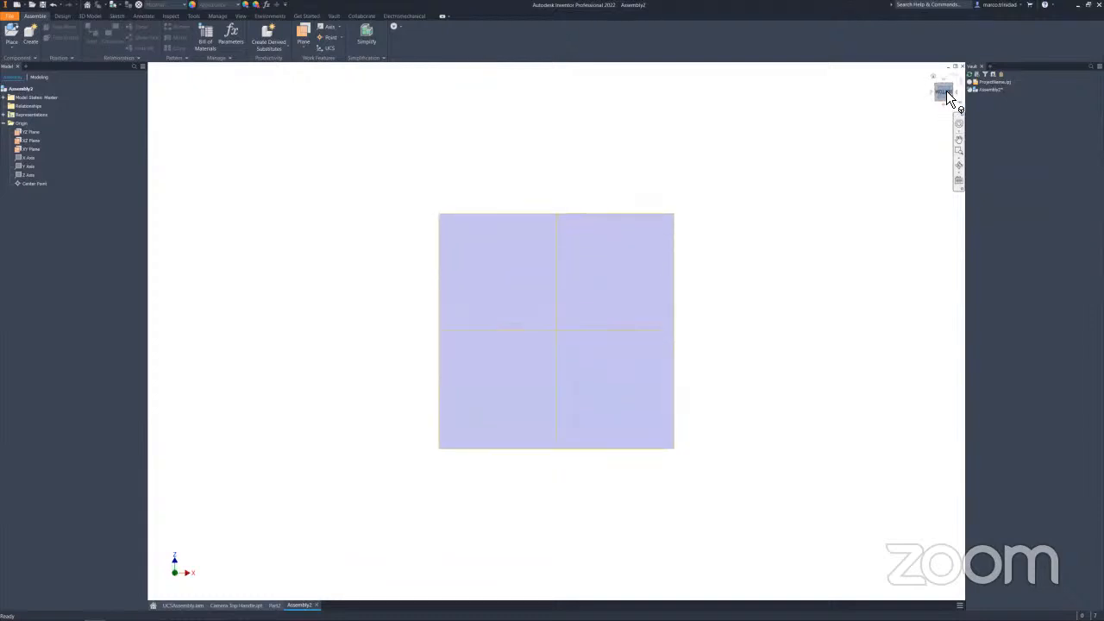
right_click(946, 91)
mouse_move(1002, 140)
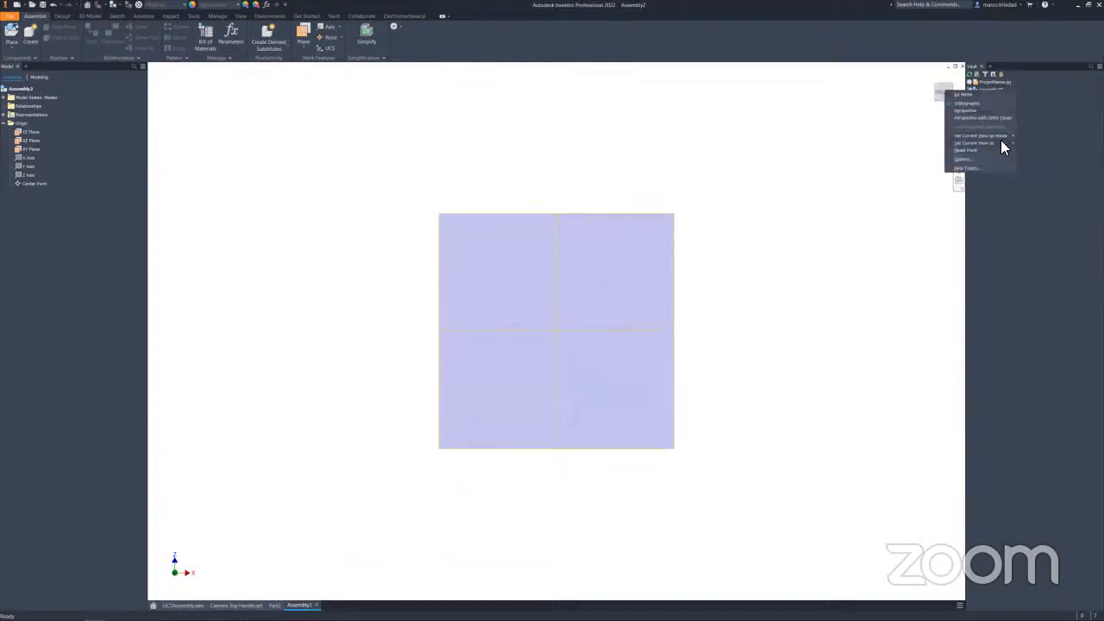
click(1034, 148)
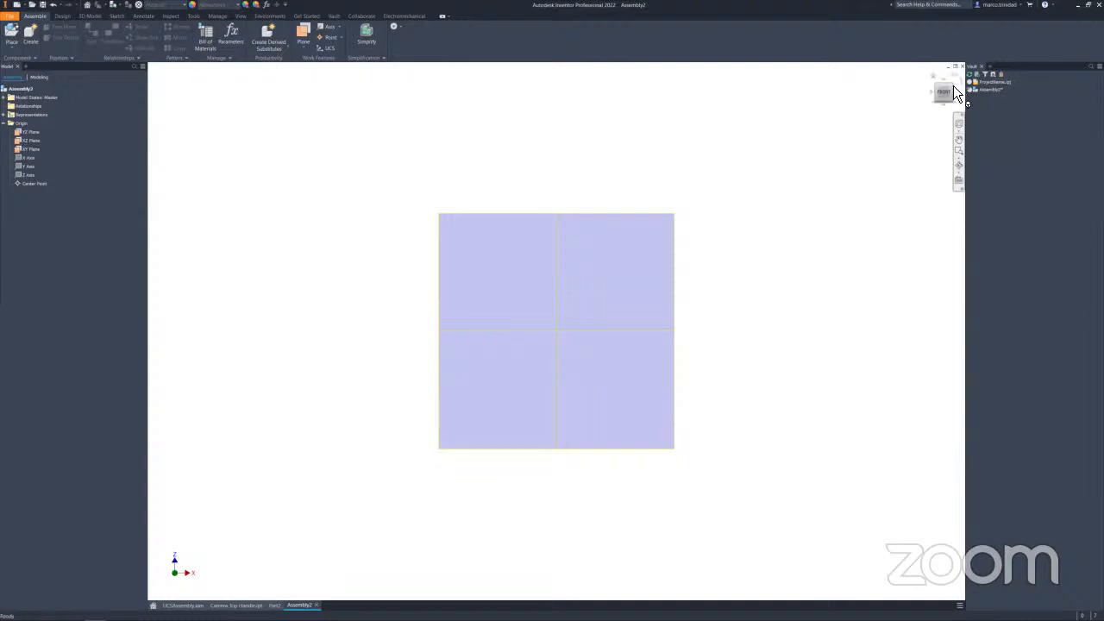
click(953, 85)
right_click(945, 99)
mouse_move(997, 136)
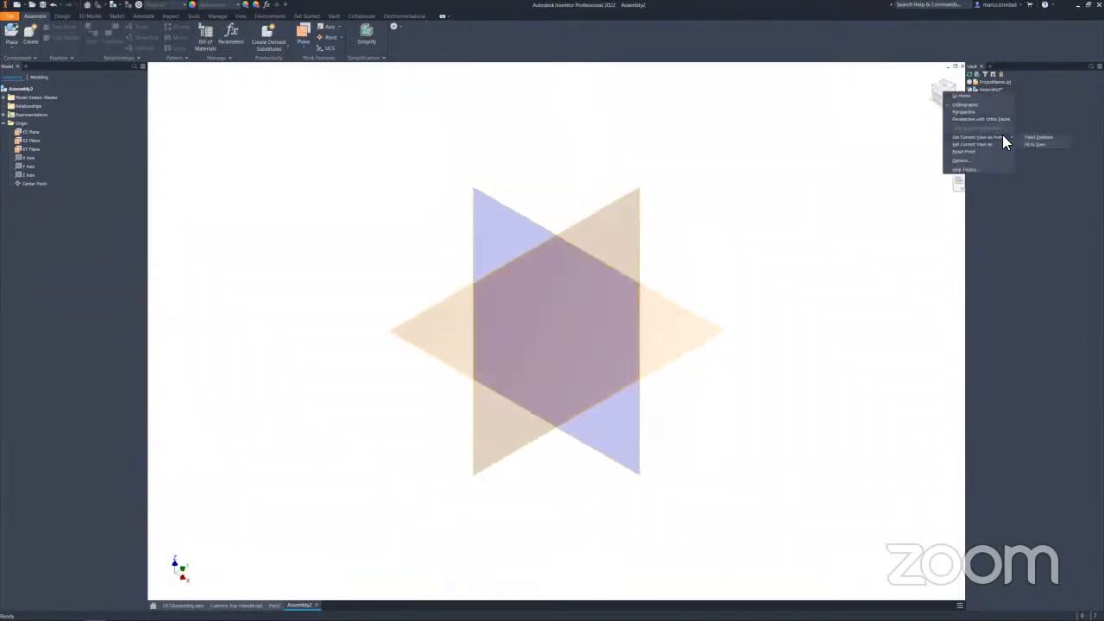
click(1047, 145)
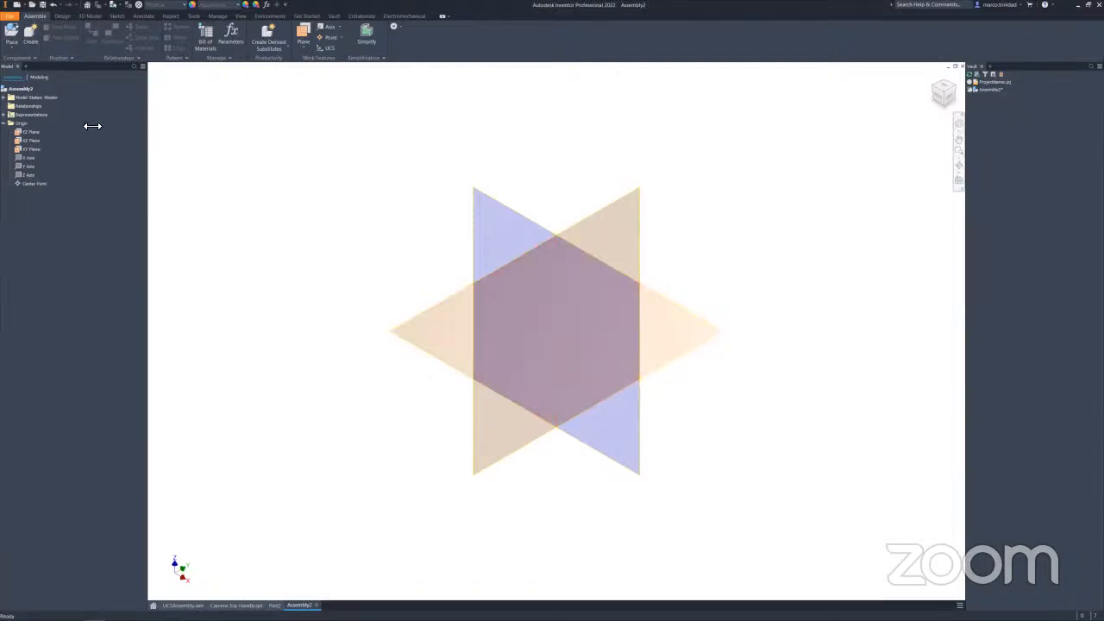
Place a UCS beside the origin planes, keeping its default axis orientation.
click(329, 47)
click(727, 295)
right_click(777, 288)
click(828, 291)
Set the UCS offset parameters d0, d1 and d2 to 0 to move the UCS onto the assembly origin.
click(267, 4)
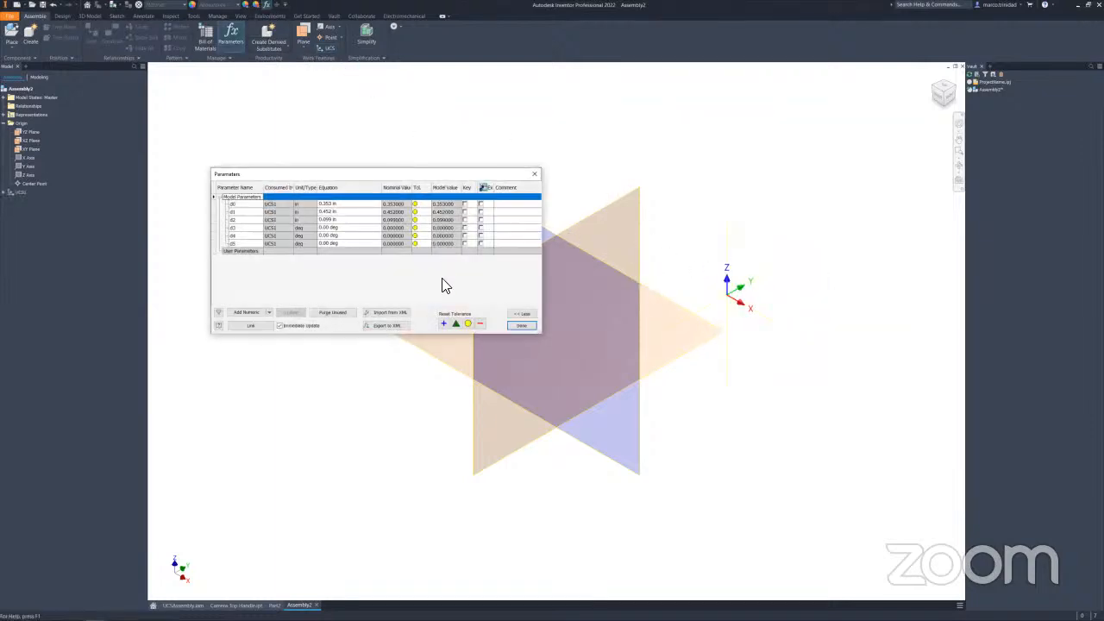
click(327, 220)
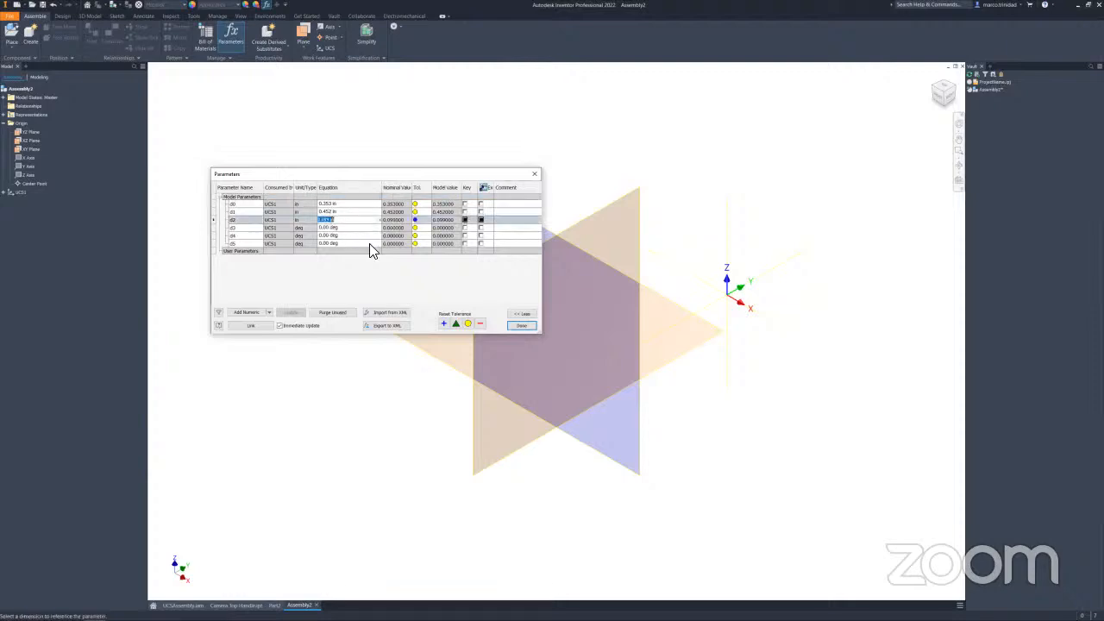
text(0)
click(327, 212)
text(0)
click(329, 204)
text(0)
click(519, 324)
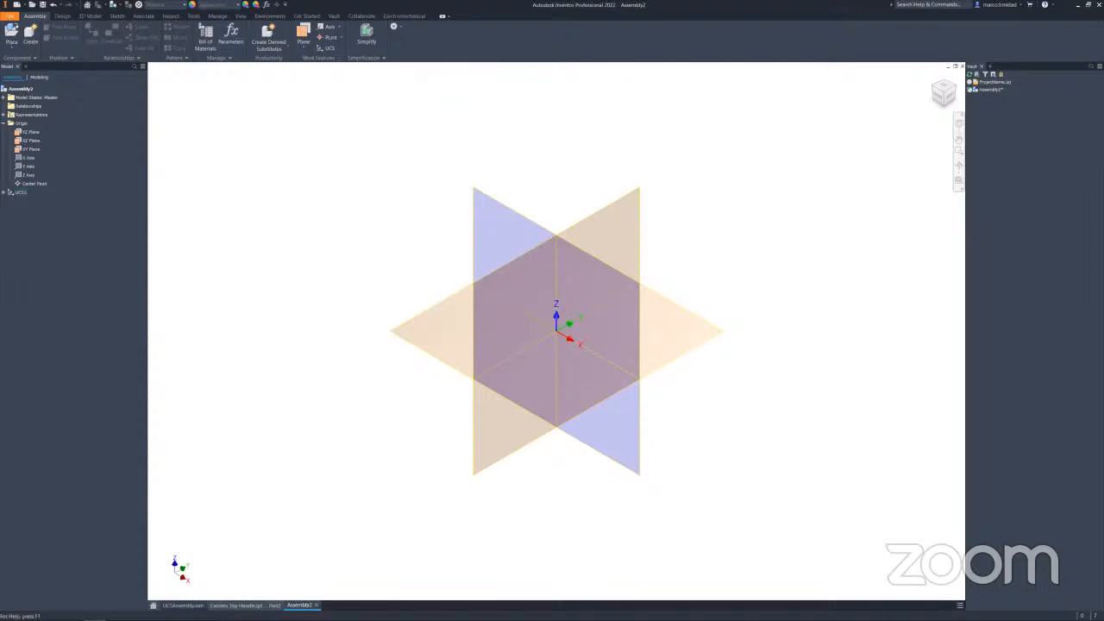
Save UCSAssembly and place one instance of UCSAssembly.iam in the new assembly near the origin planes.
click(182, 604)
key(ctrl+s)
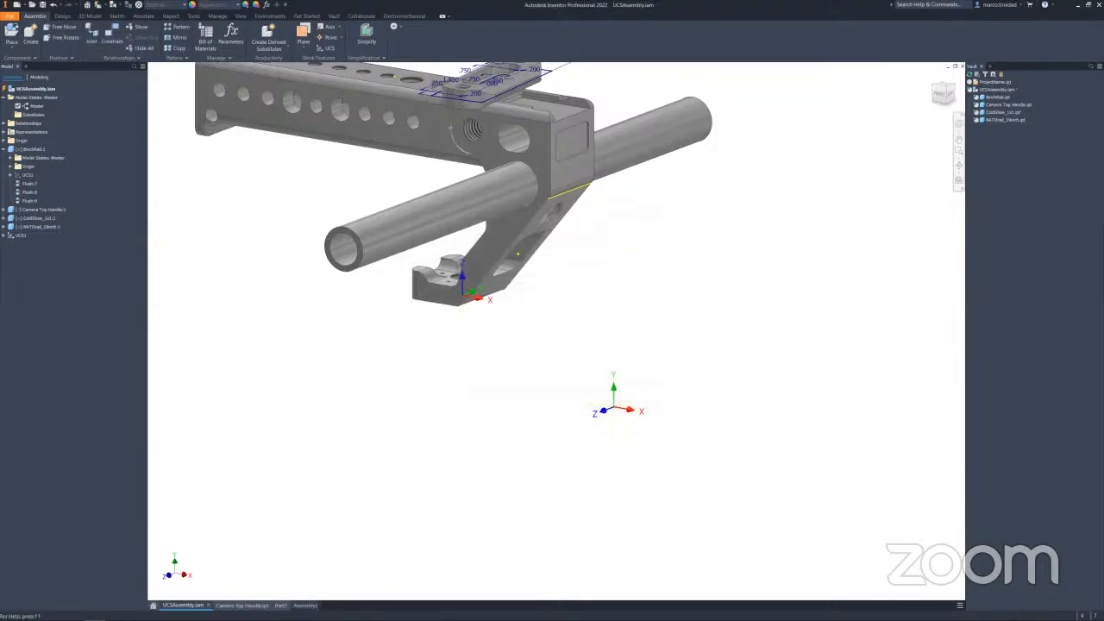
click(305, 604)
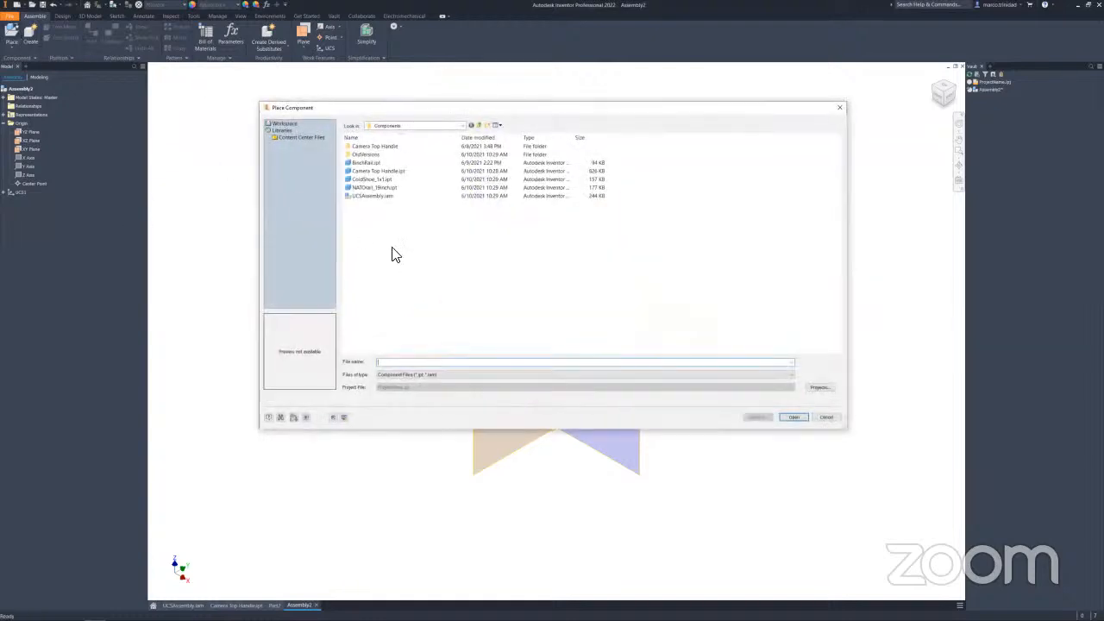
click(385, 196)
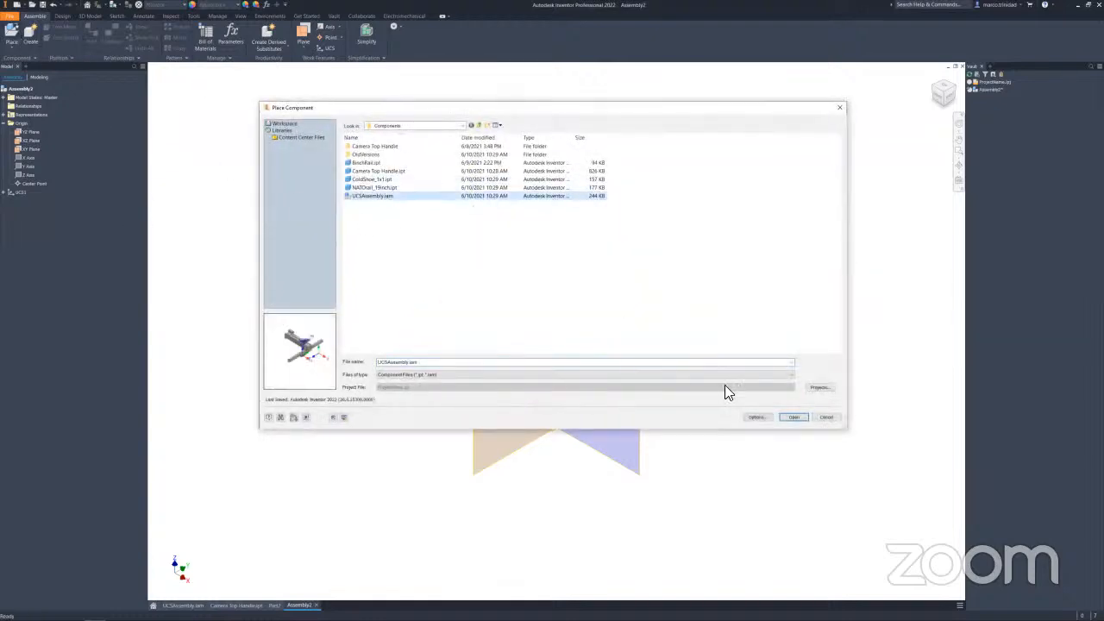
click(787, 417)
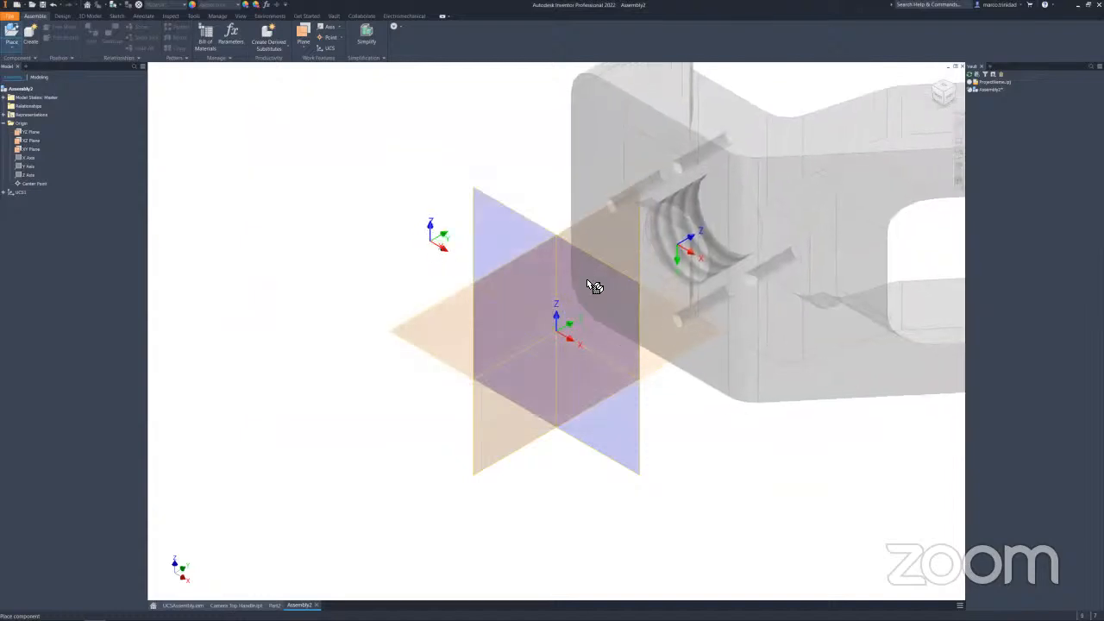
click(579, 264)
right_click(686, 295)
click(720, 294)
scroll(710, 302, up, 3)
middle_drag(745, 315, 785, 255)
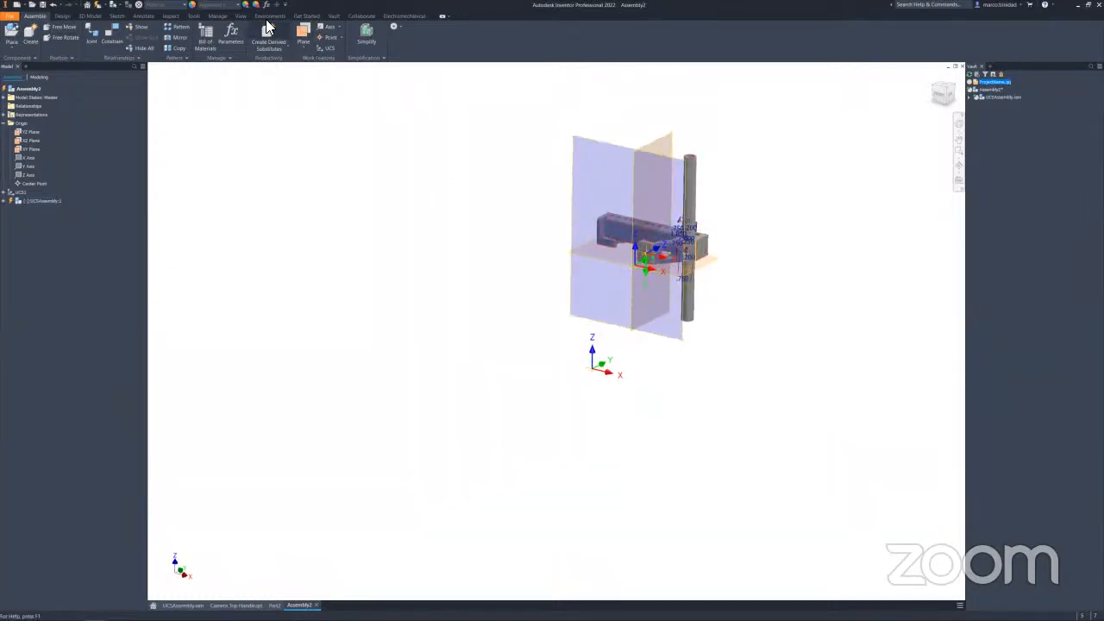
click(112, 37)
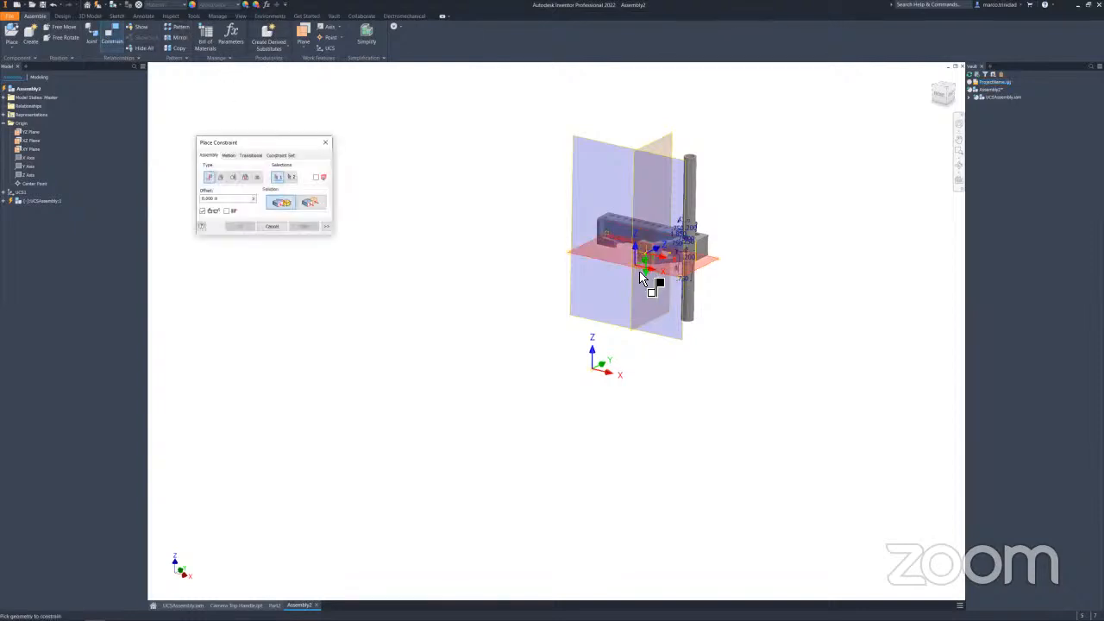
scroll(647, 269, up, 3)
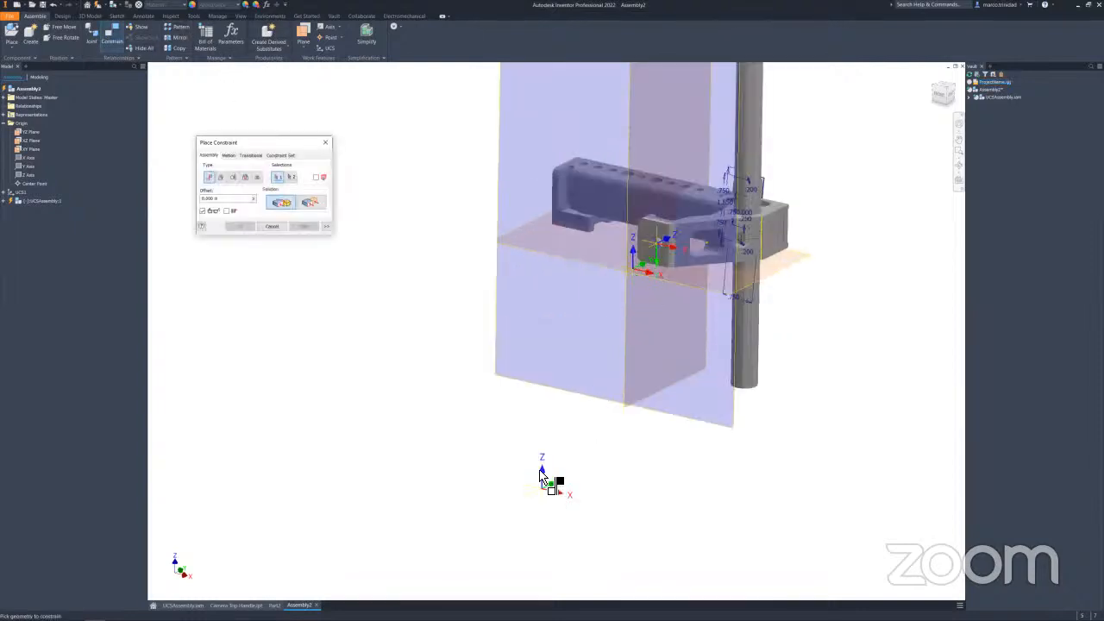
click(285, 156)
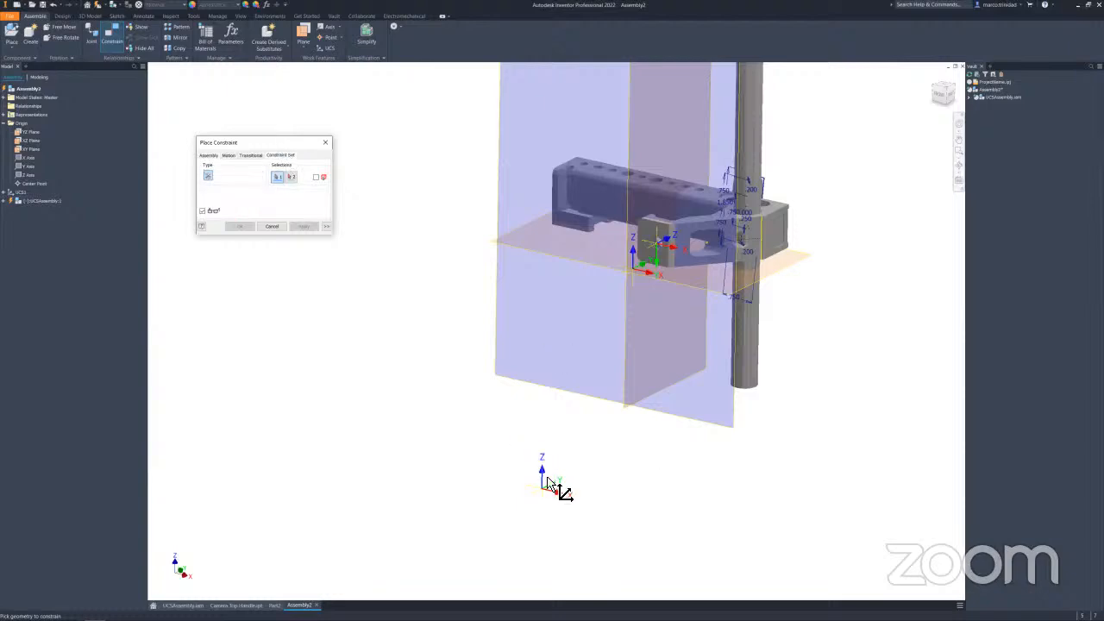
click(635, 259)
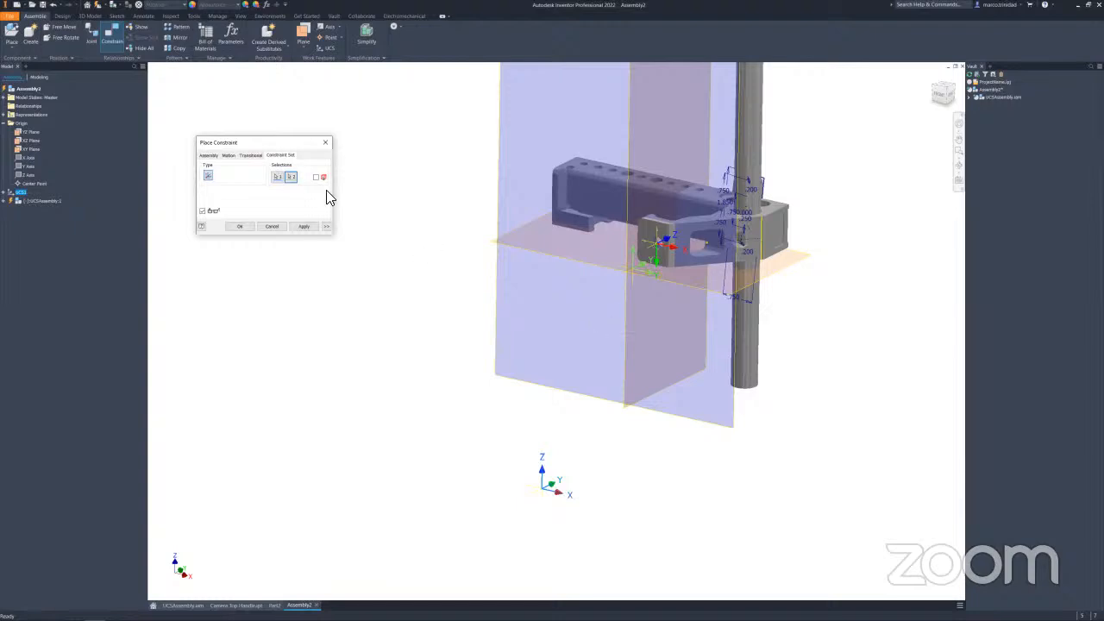
click(277, 176)
click(543, 477)
click(291, 177)
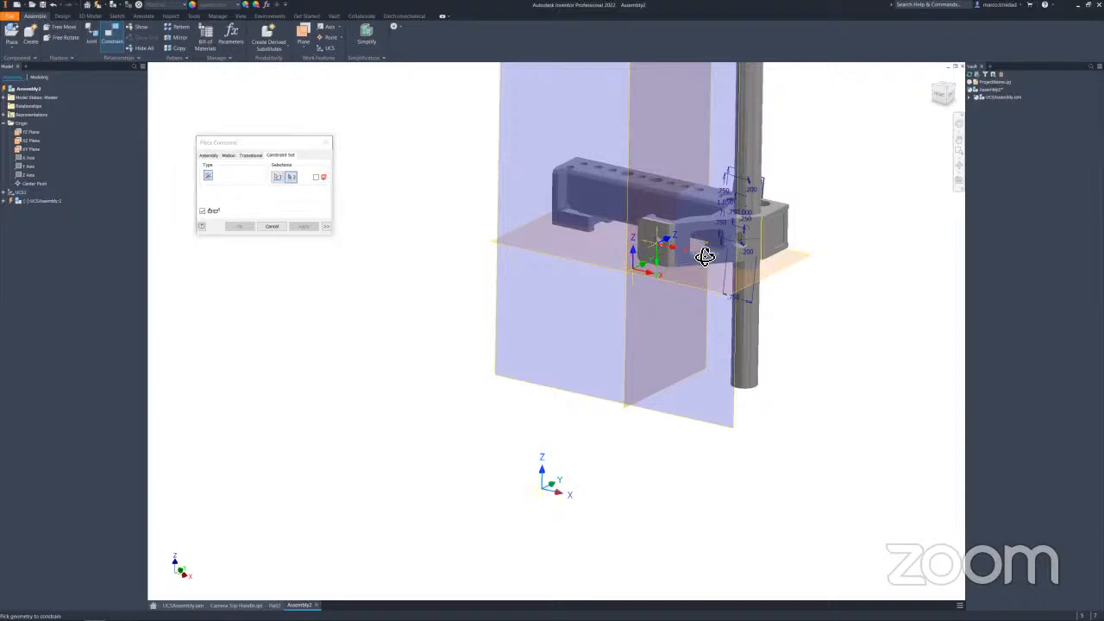
shift+middle_drag(693, 248, 681, 274)
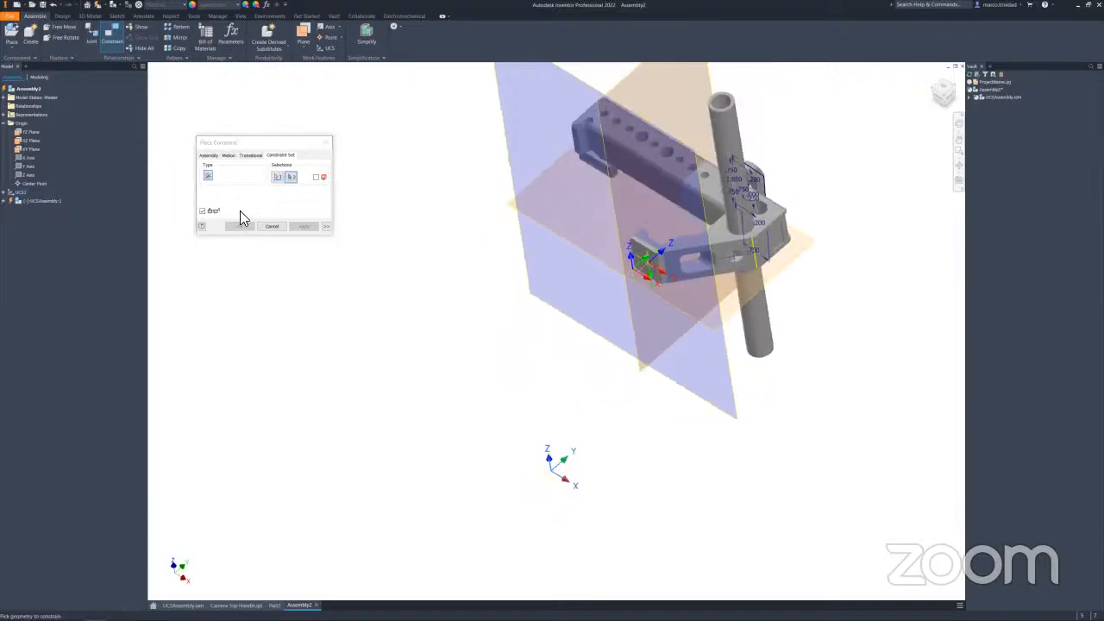
click(281, 229)
Apply a UCS to UCS constraint set between the UCS on UCSAssembly's handle and the top-level assembly's UCS1.
click(112, 32)
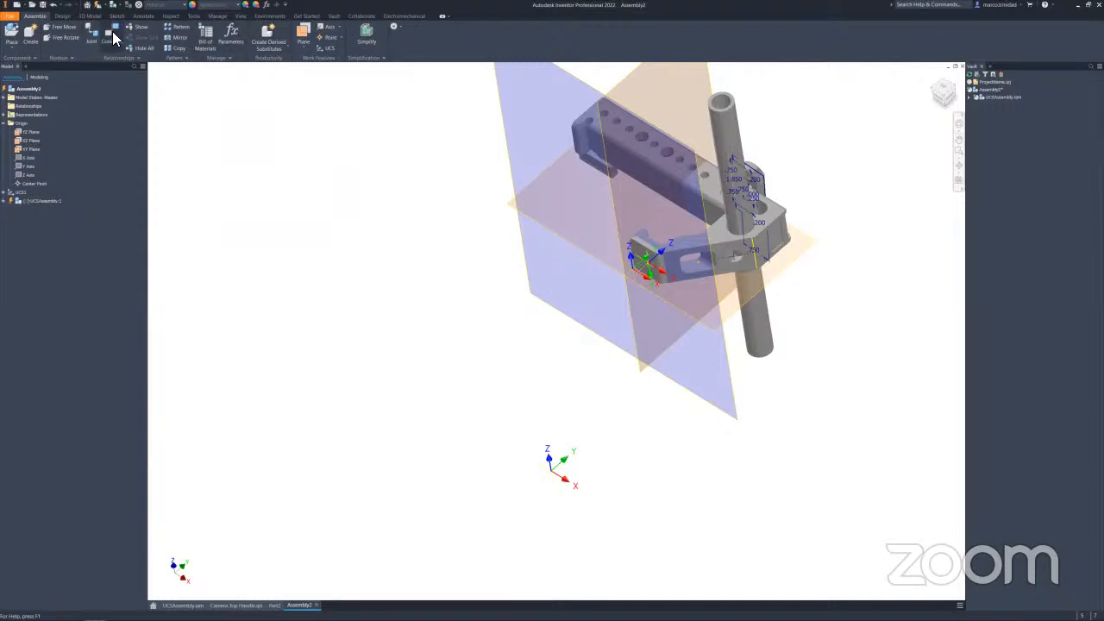
click(281, 155)
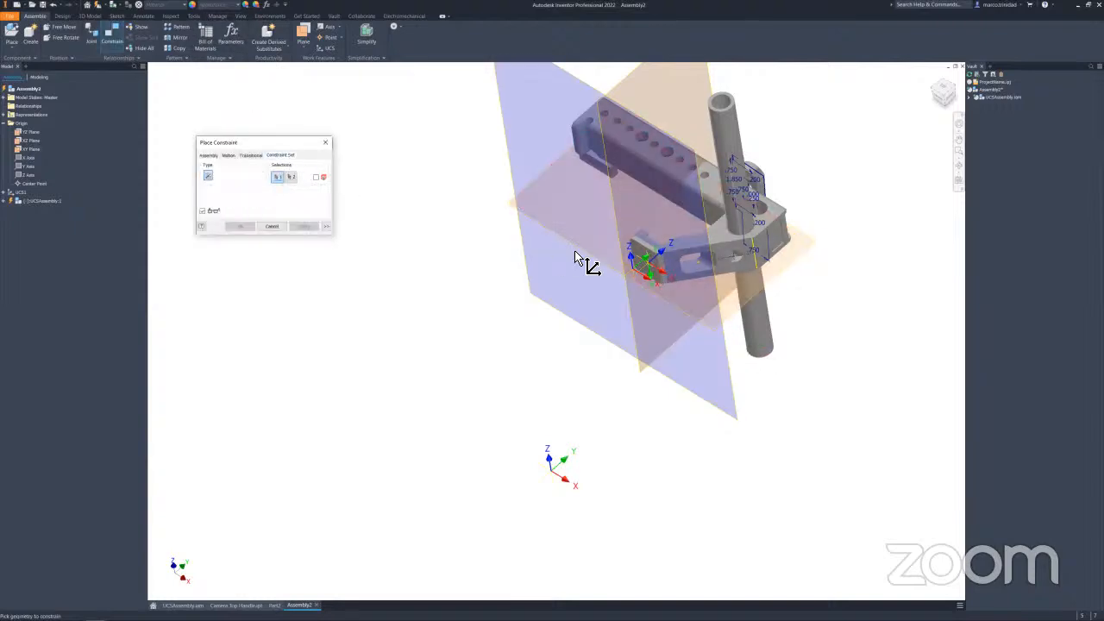
click(657, 273)
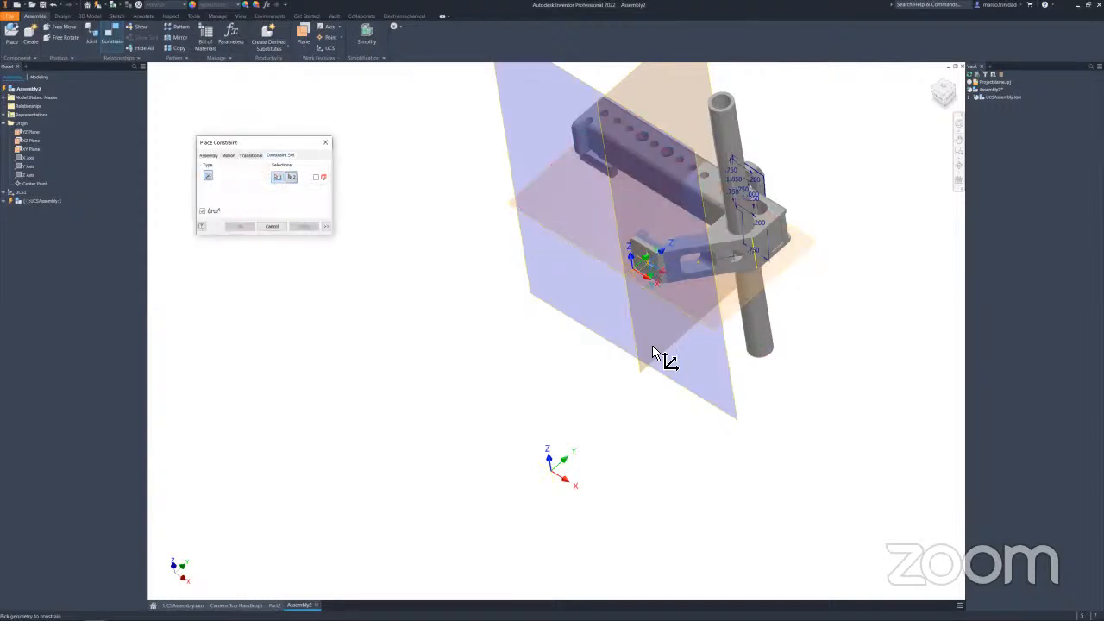
click(567, 482)
scroll(567, 482, down, 3)
click(19, 193)
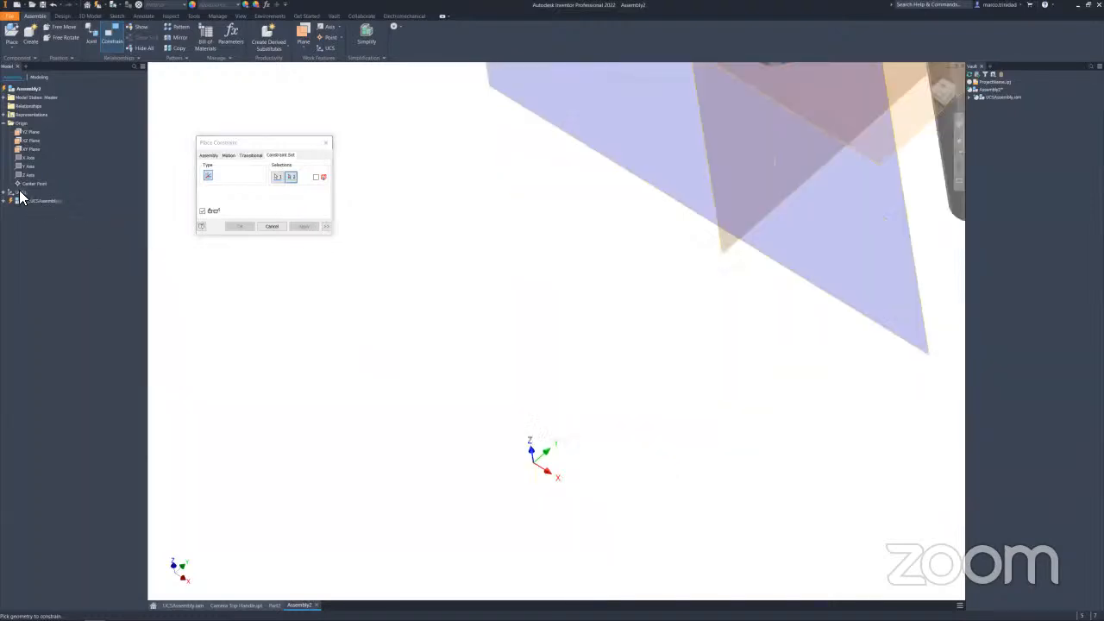
click(241, 228)
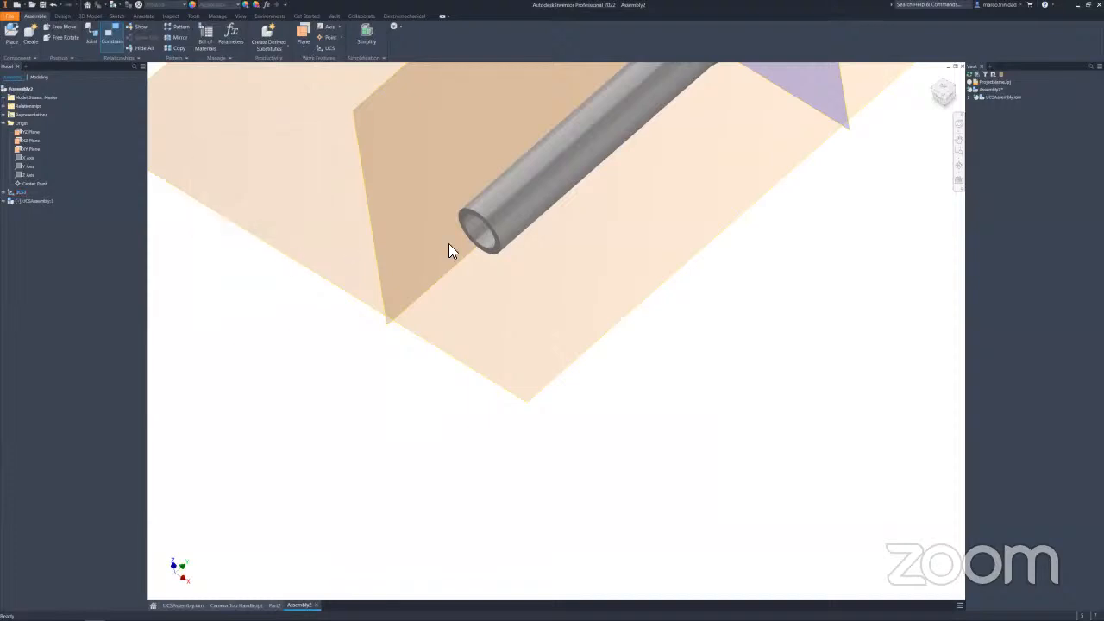
Examine the constrained UCSAssembly from the isometric view and other angles, checking how its UCS axes align with the assembly's origin planes.
scroll(451, 248, up, 5)
middle_drag(562, 271, 610, 327)
shift+middle_drag(610, 328, 635, 269)
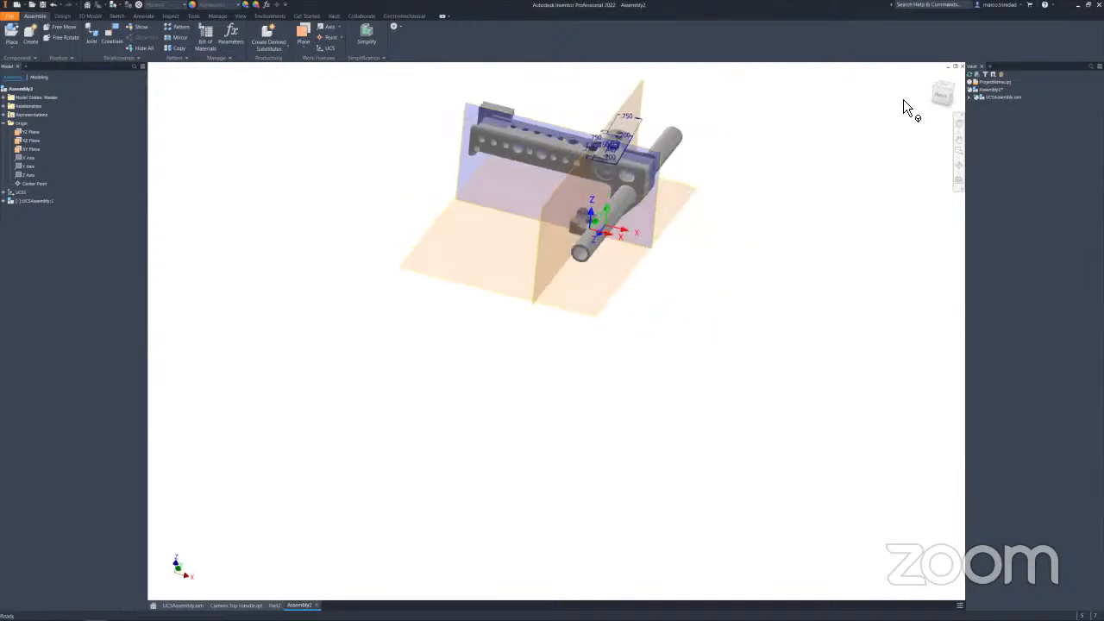
click(952, 91)
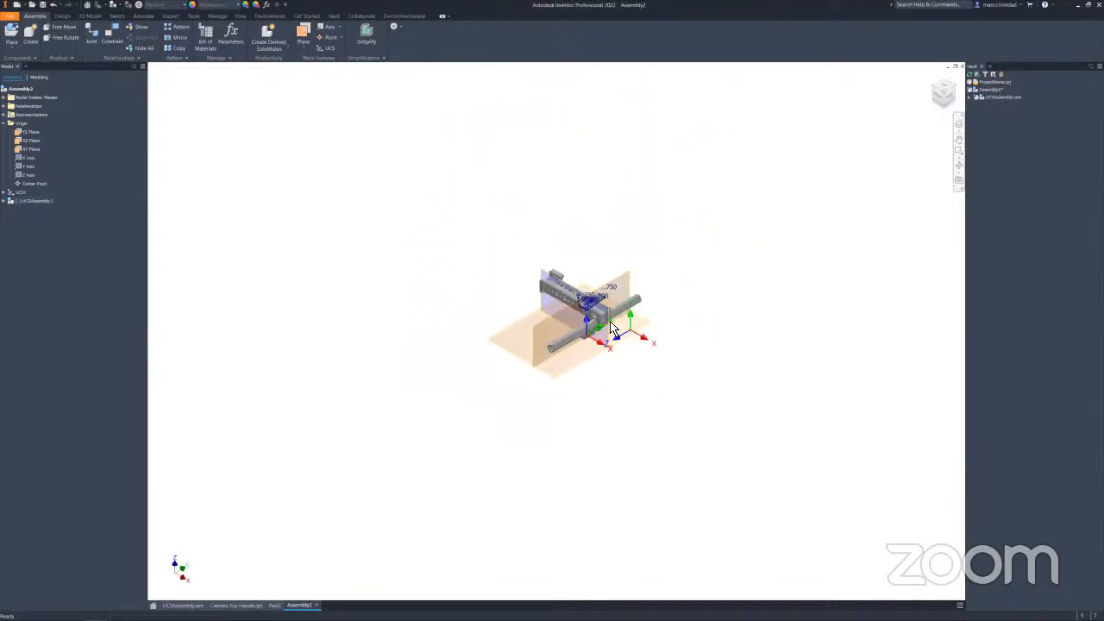
scroll(626, 348, down, 3)
middle_drag(667, 357, 699, 338)
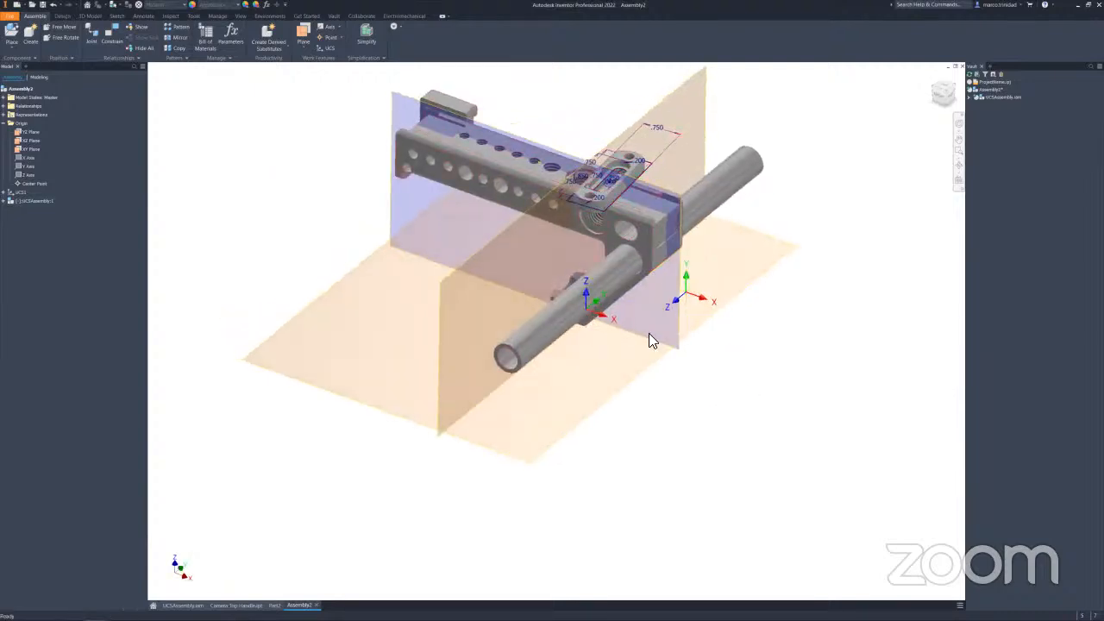
scroll(650, 335, down, 3)
scroll(672, 337, up, 3)
scroll(699, 343, down, 3)
shift+middle_drag(754, 360, 716, 343)
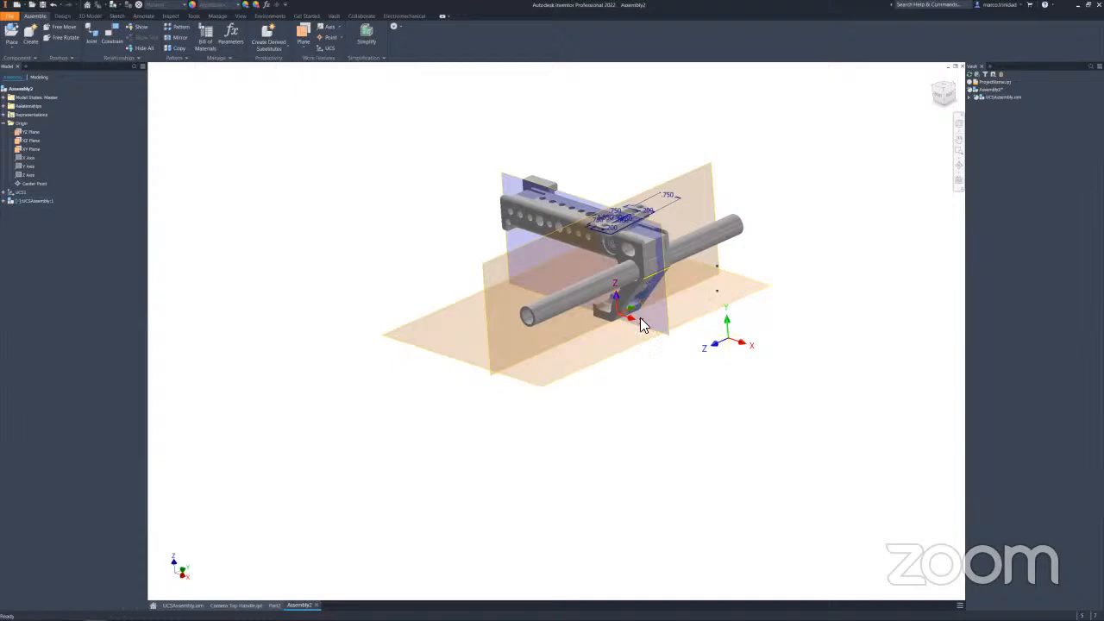
shift+middle_drag(784, 385, 668, 321)
scroll(651, 302, down, 3)
scroll(651, 303, up, 3)
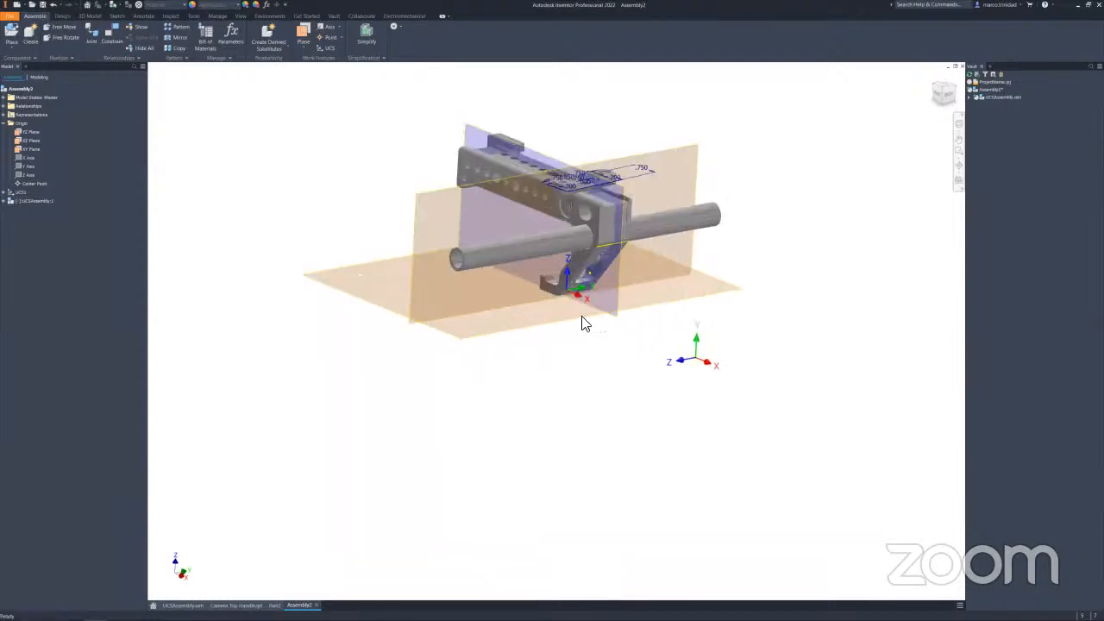
Review the assembly's UCS1 and flush constraint parameters d0 to d8, close them, and switch to the presentation slides.
click(267, 5)
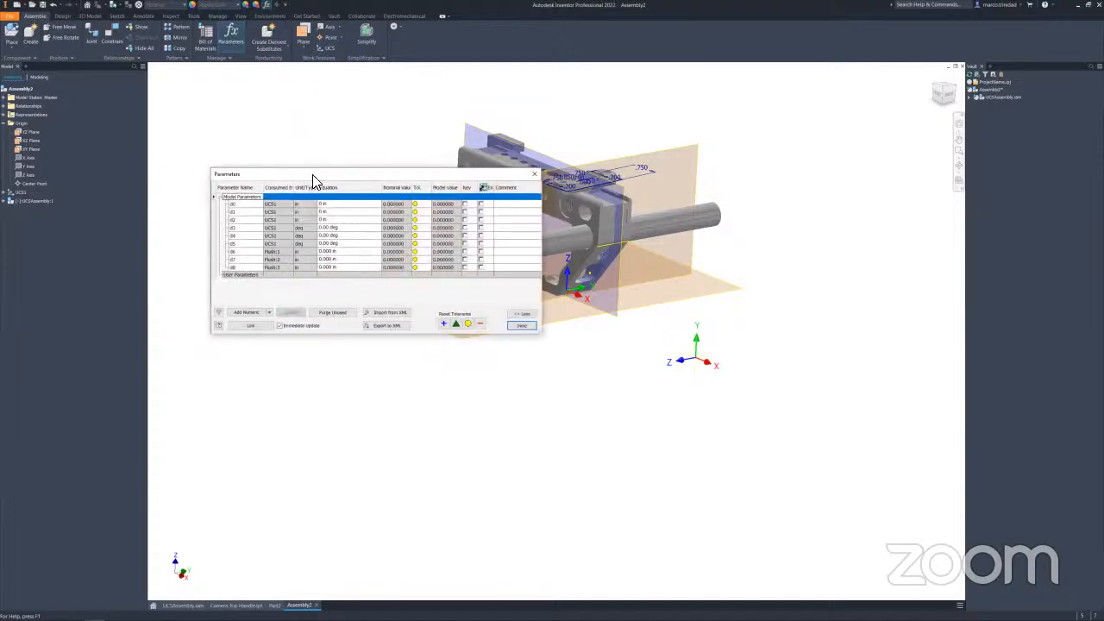
drag(313, 175, 702, 334)
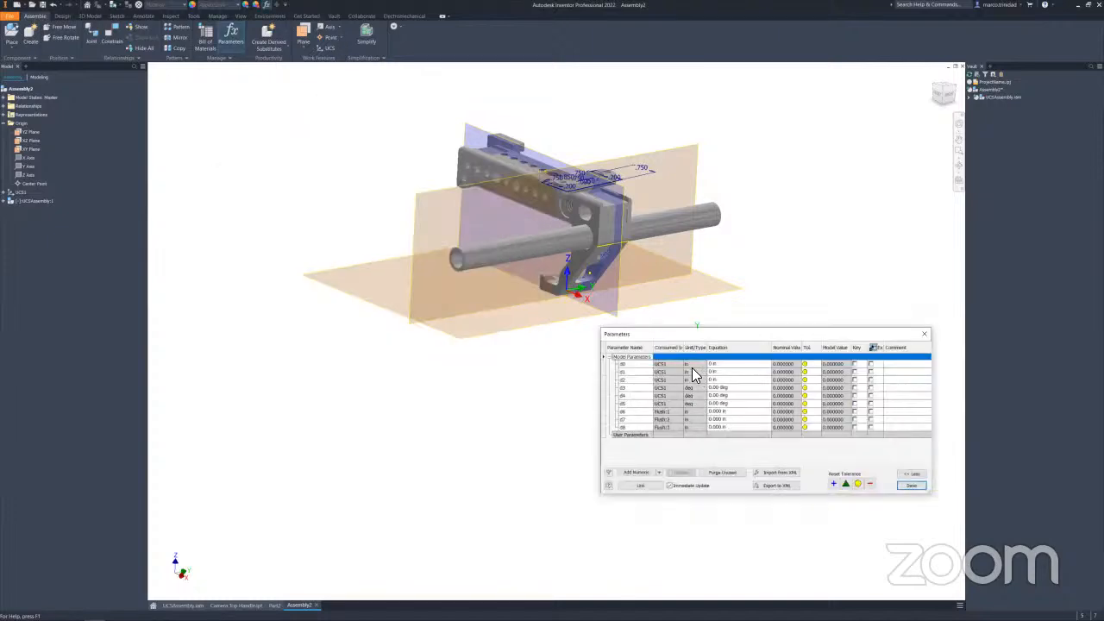
middle_drag(767, 293, 556, 342)
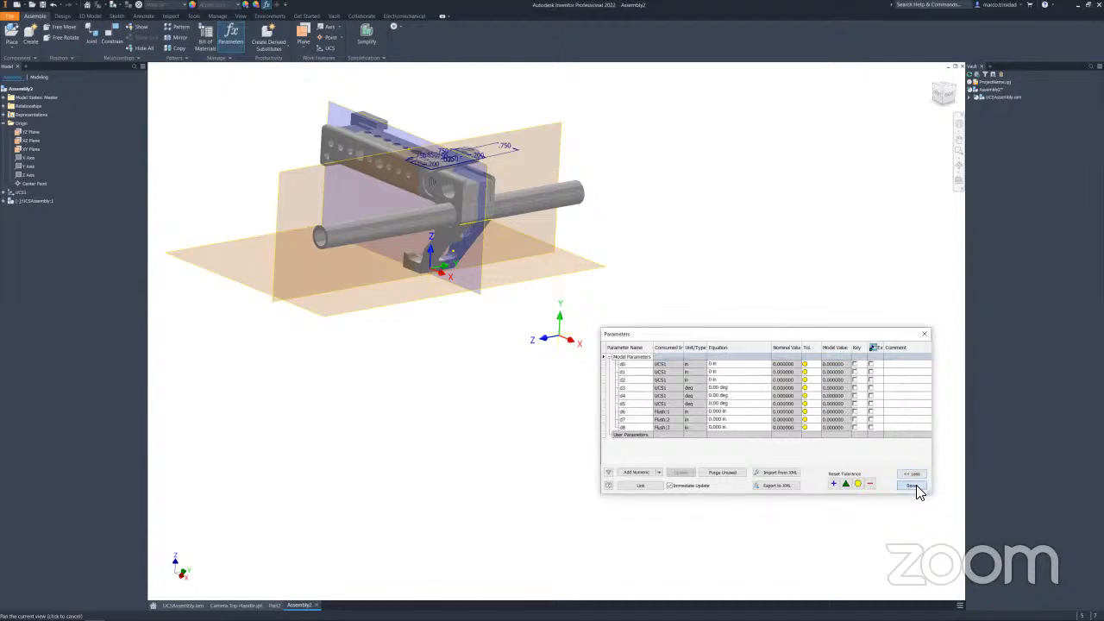
click(912, 486)
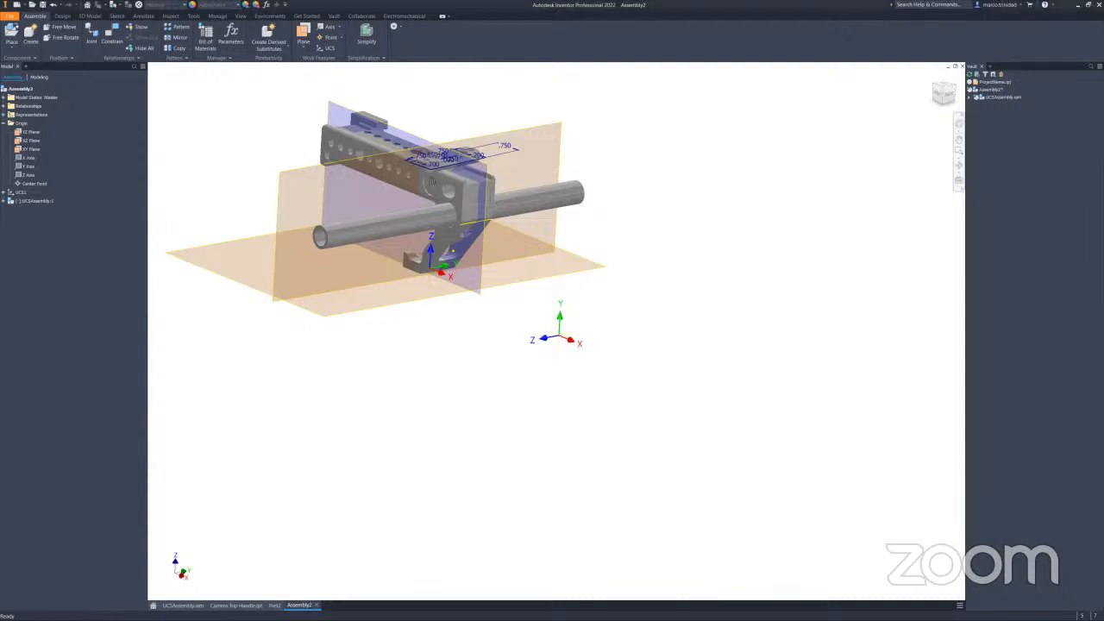
key(alt+Tab)
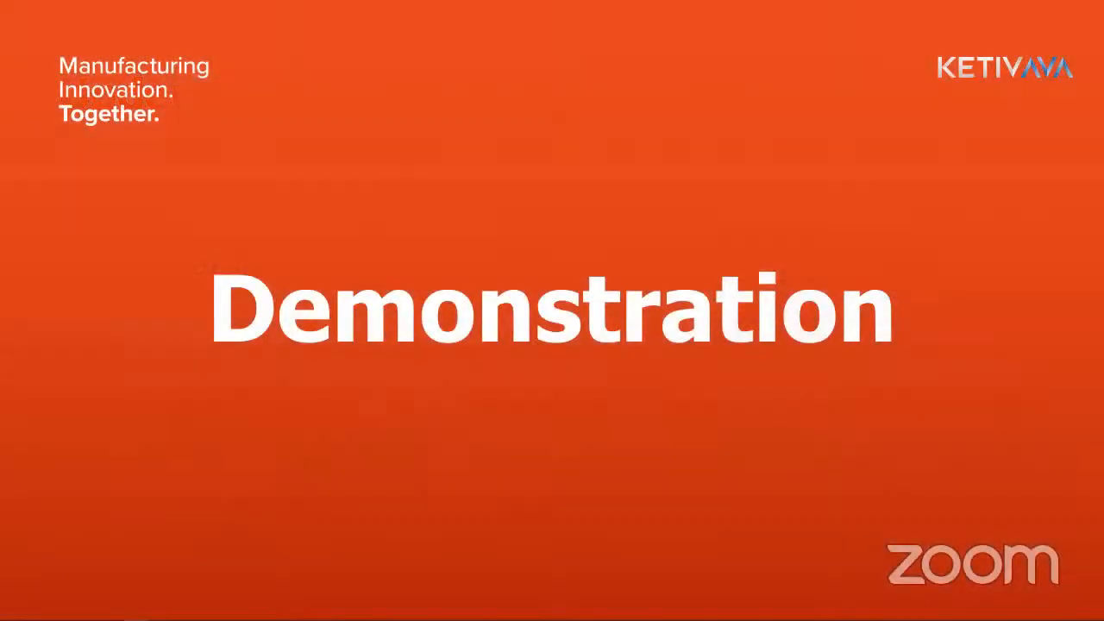